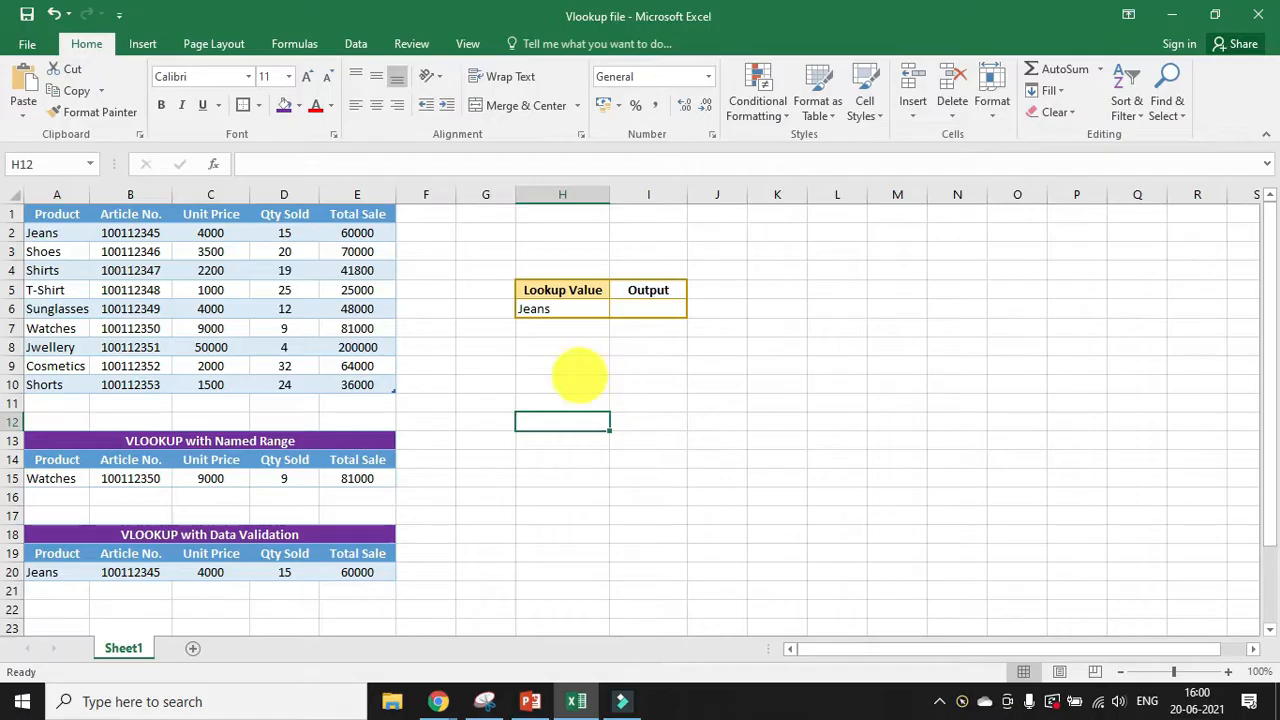
Examine the Lookup Value and Output box in H5:I6 and the product sales table in A1:E10
left_click(568, 367)
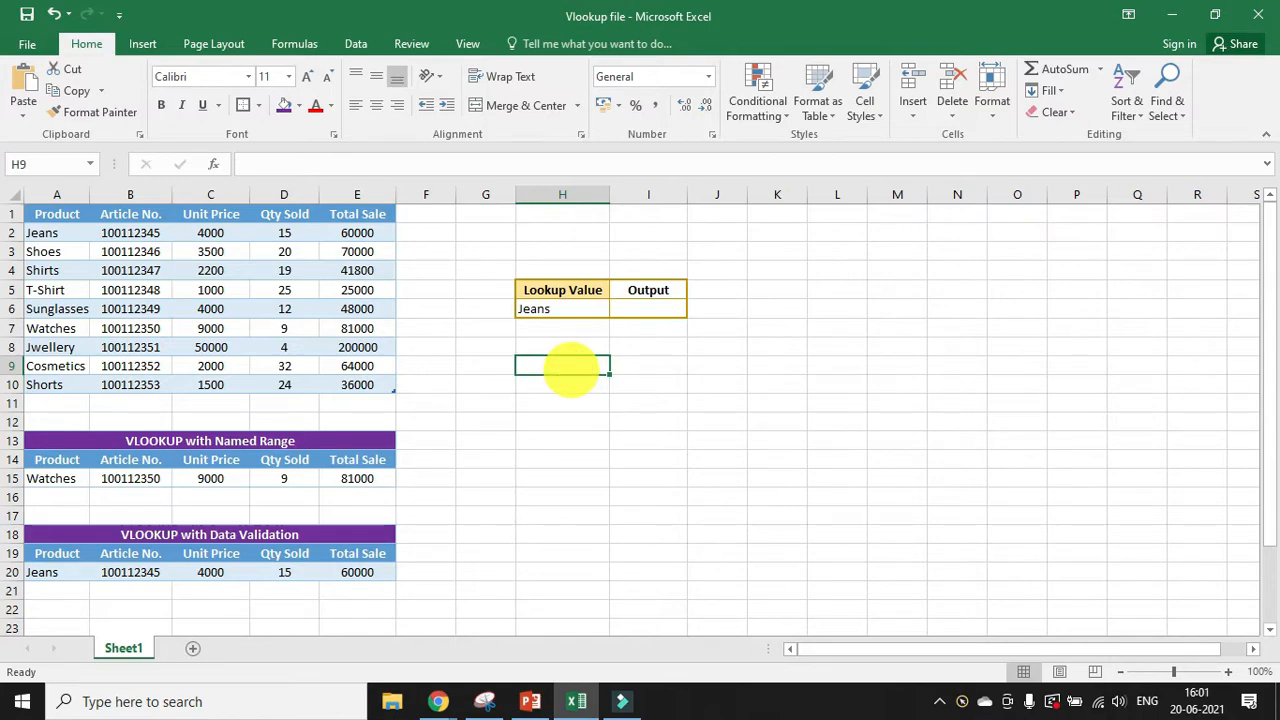
left_click_drag(485, 250, 712, 350)
left_click(643, 441)
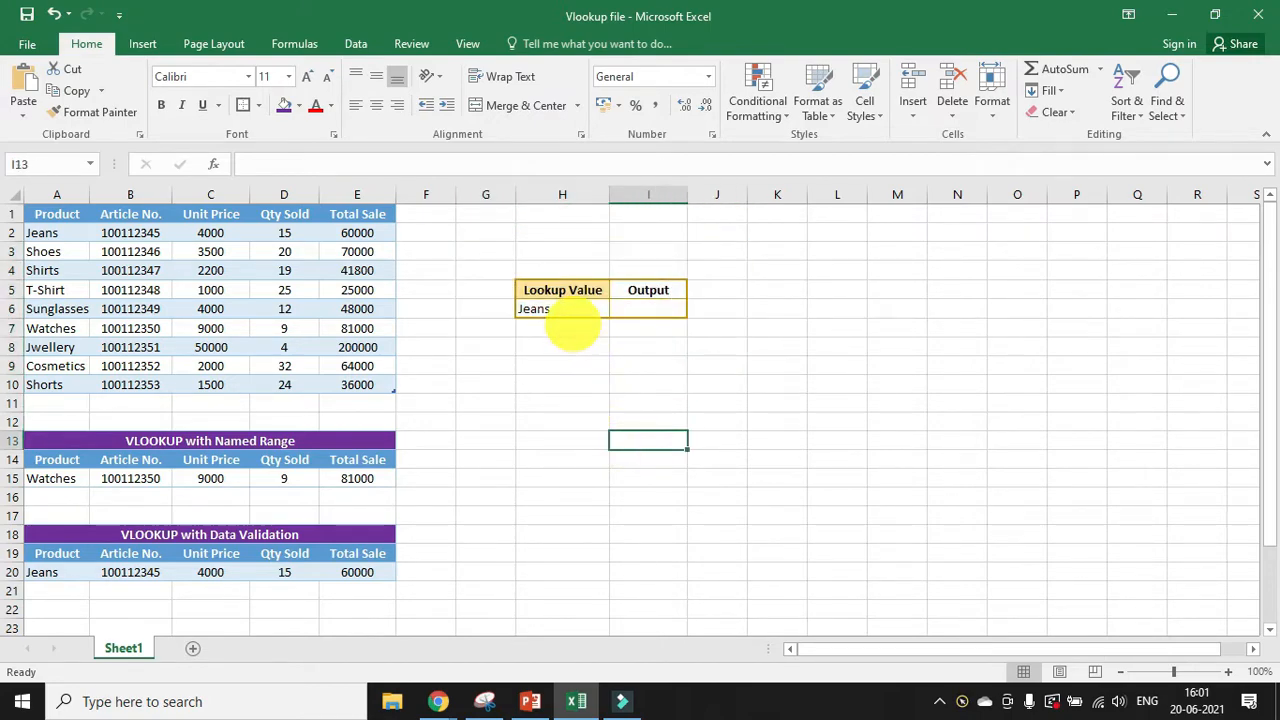
left_click(563, 310)
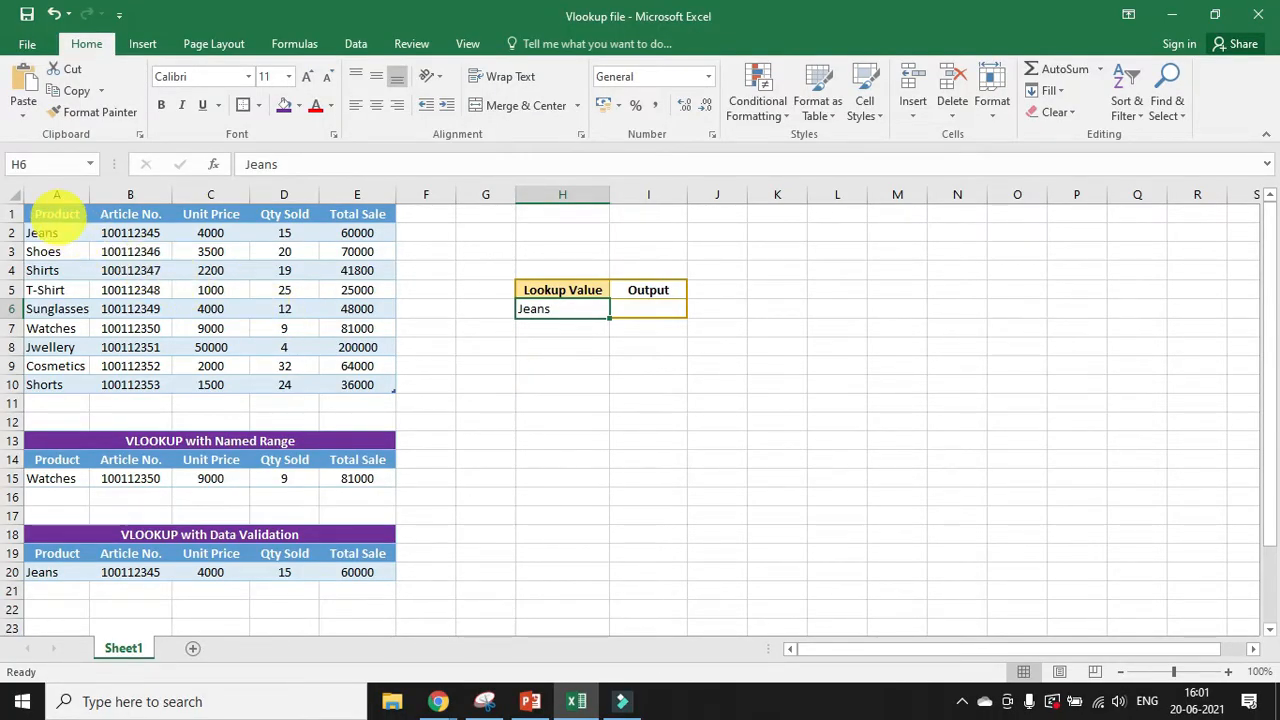
left_click_drag(56, 216, 371, 390)
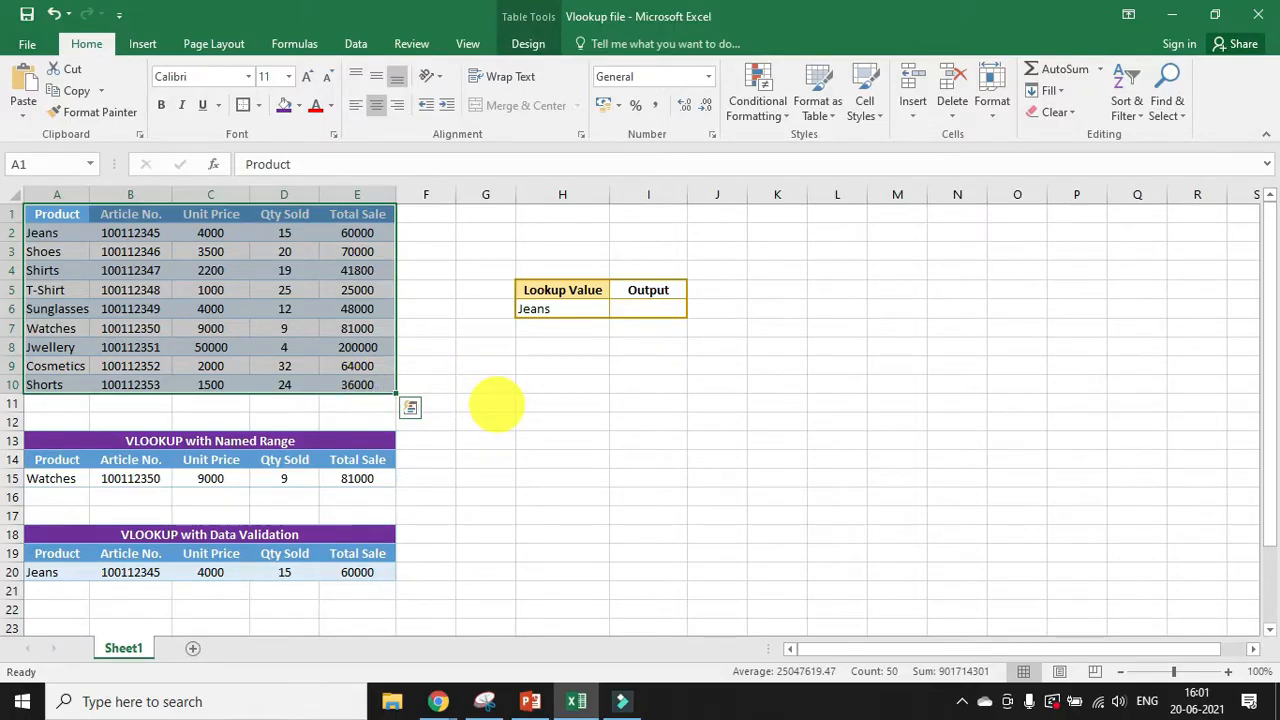
left_click(490, 403)
left_click(543, 310)
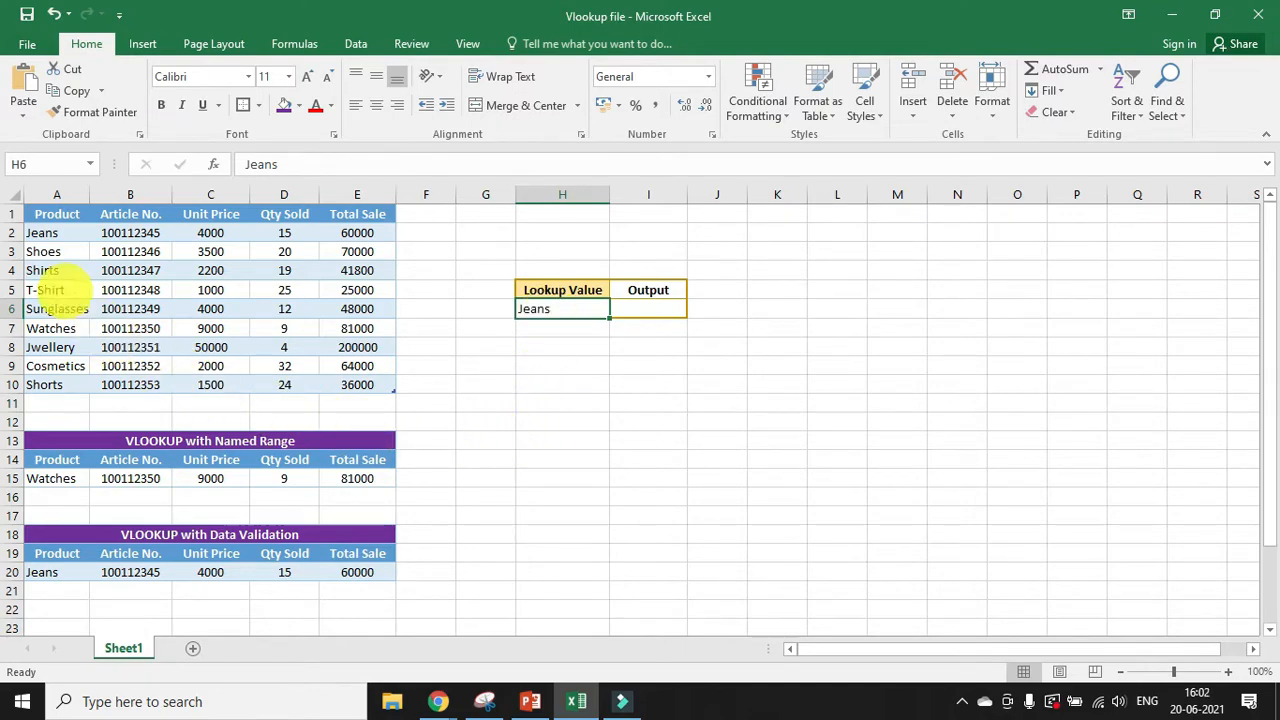
Examine the Jeans record in row 2 and the table's columns from Product through Total Sale
left_click_drag(48, 235, 357, 236)
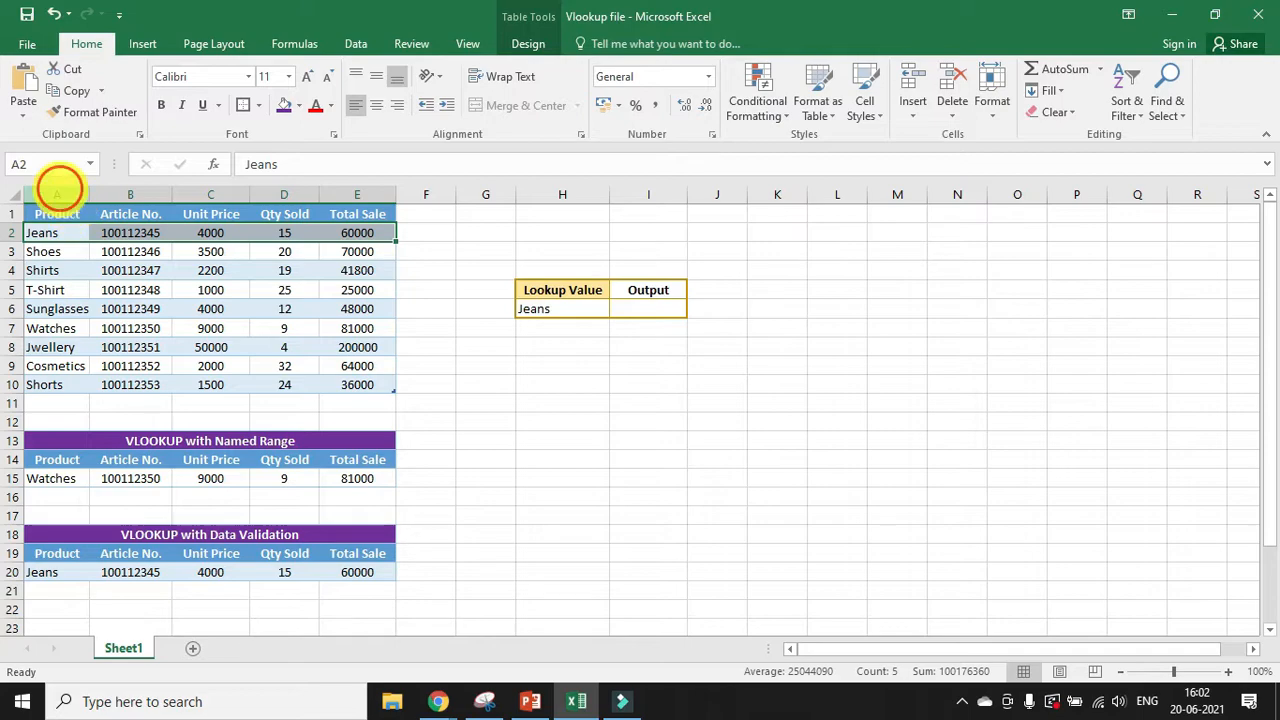
left_click(55, 194)
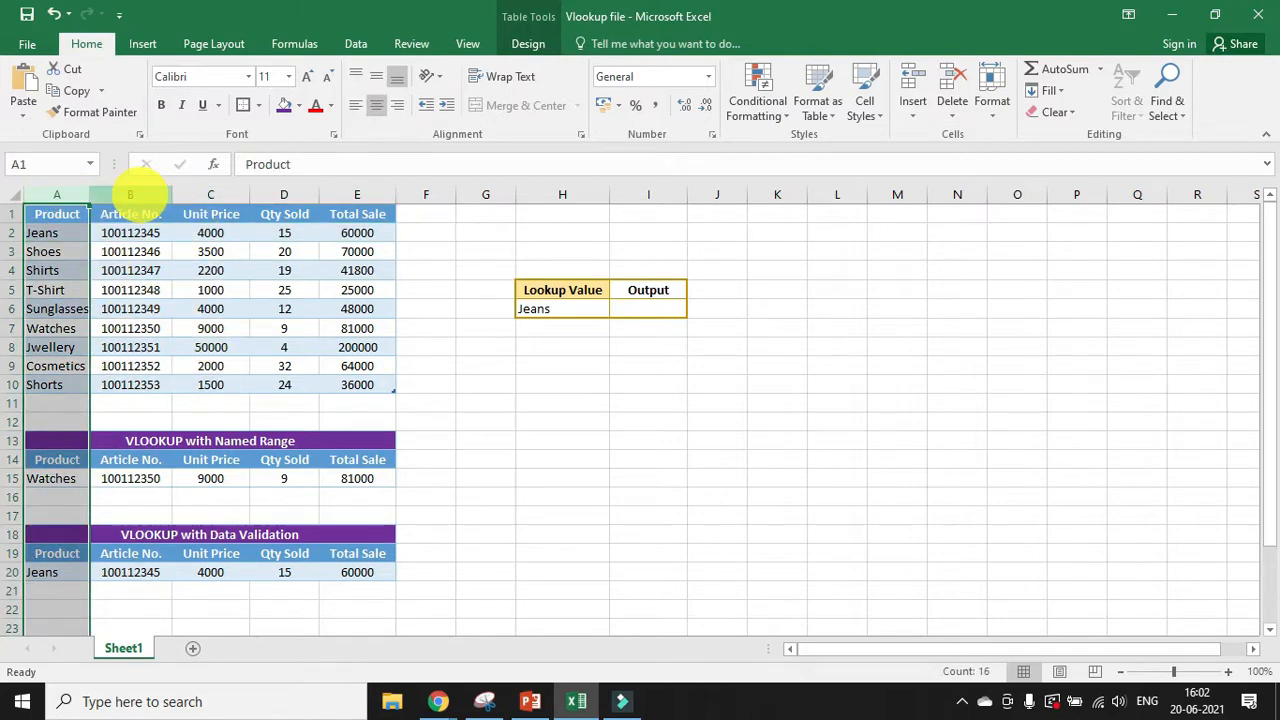
left_click(130, 194)
left_click(210, 194)
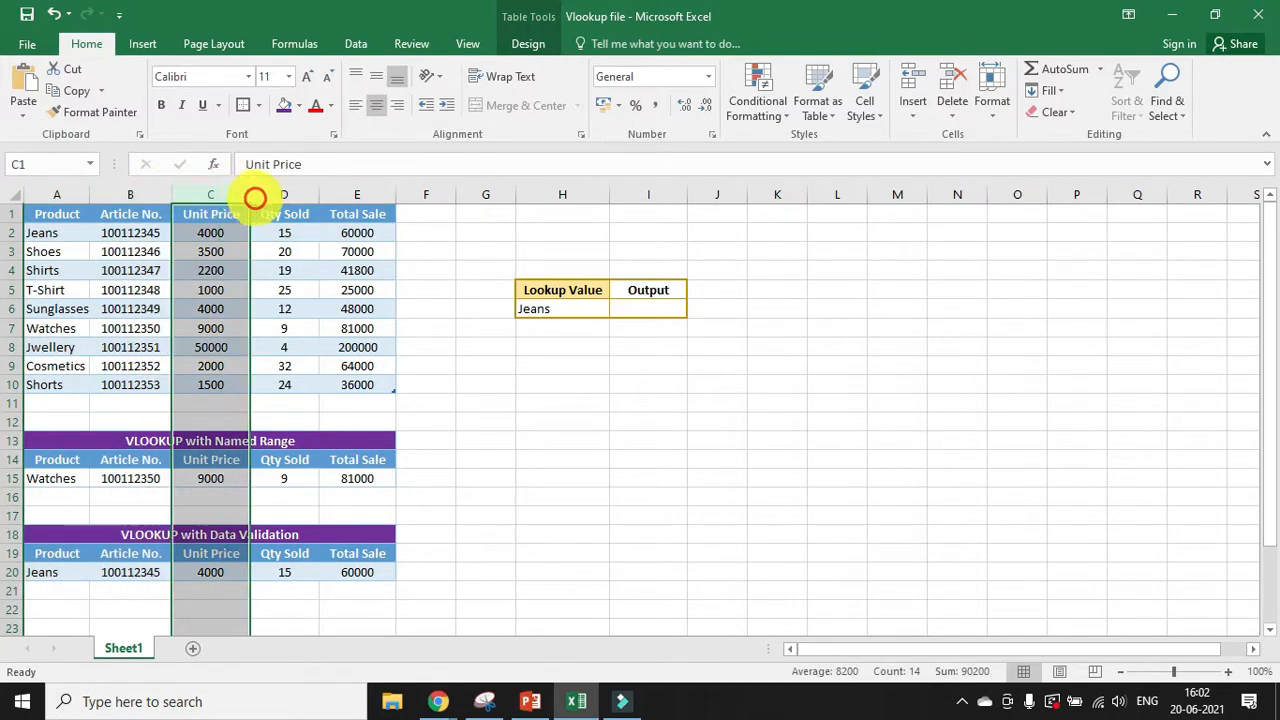
left_click(284, 194)
left_click(363, 196)
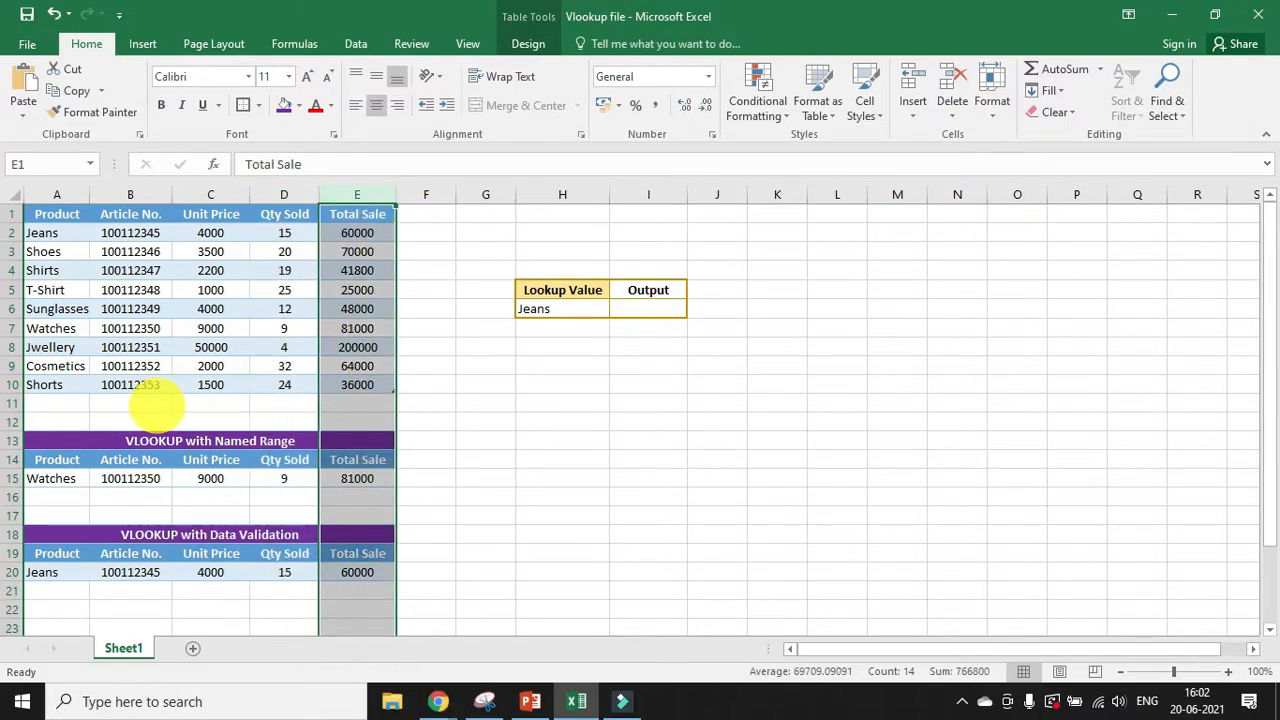
left_click_drag(40, 232, 357, 230)
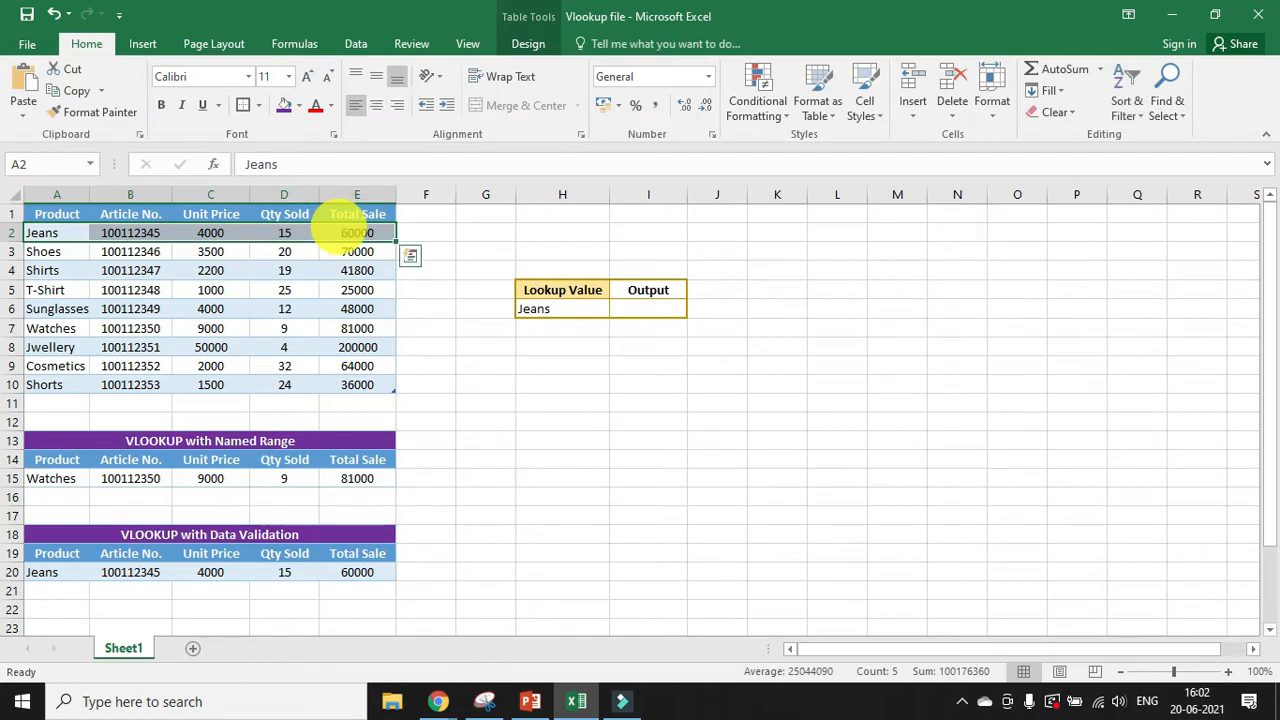
left_click(648, 310)
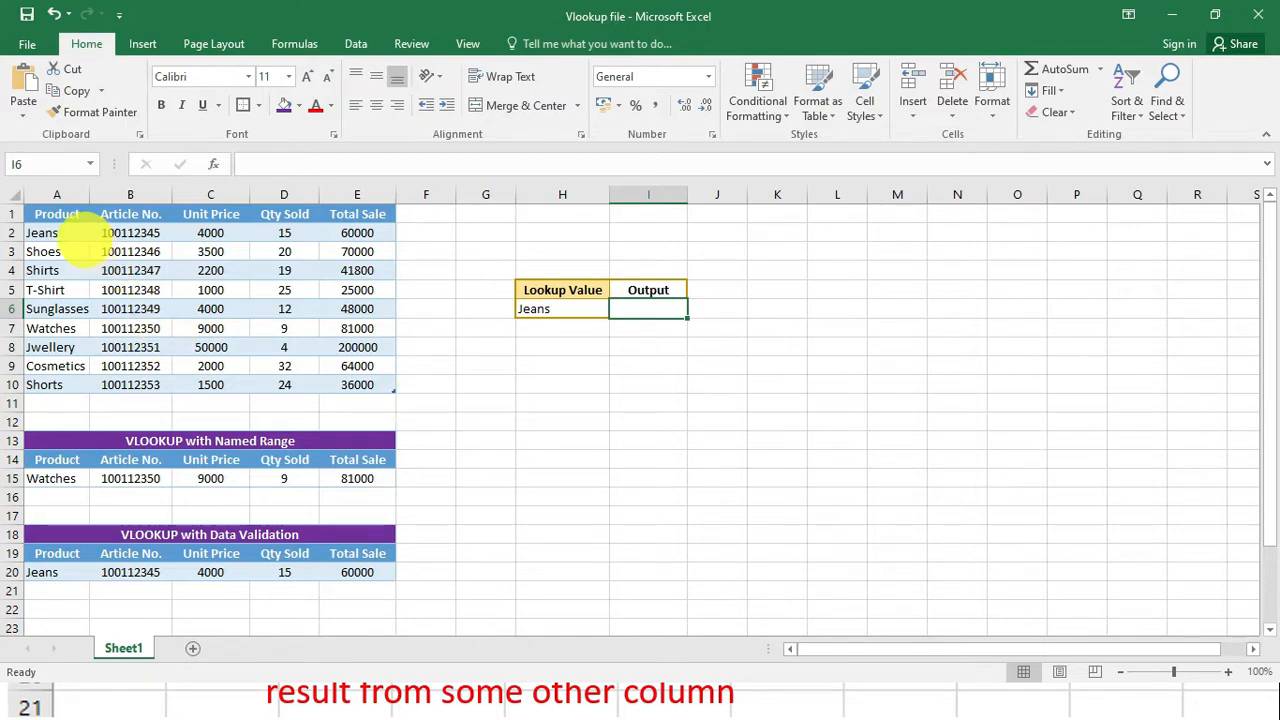
Review the full table A1:E10 as the lookup range for cell H6, counting its columns A through E
left_click_drag(52, 212, 365, 388)
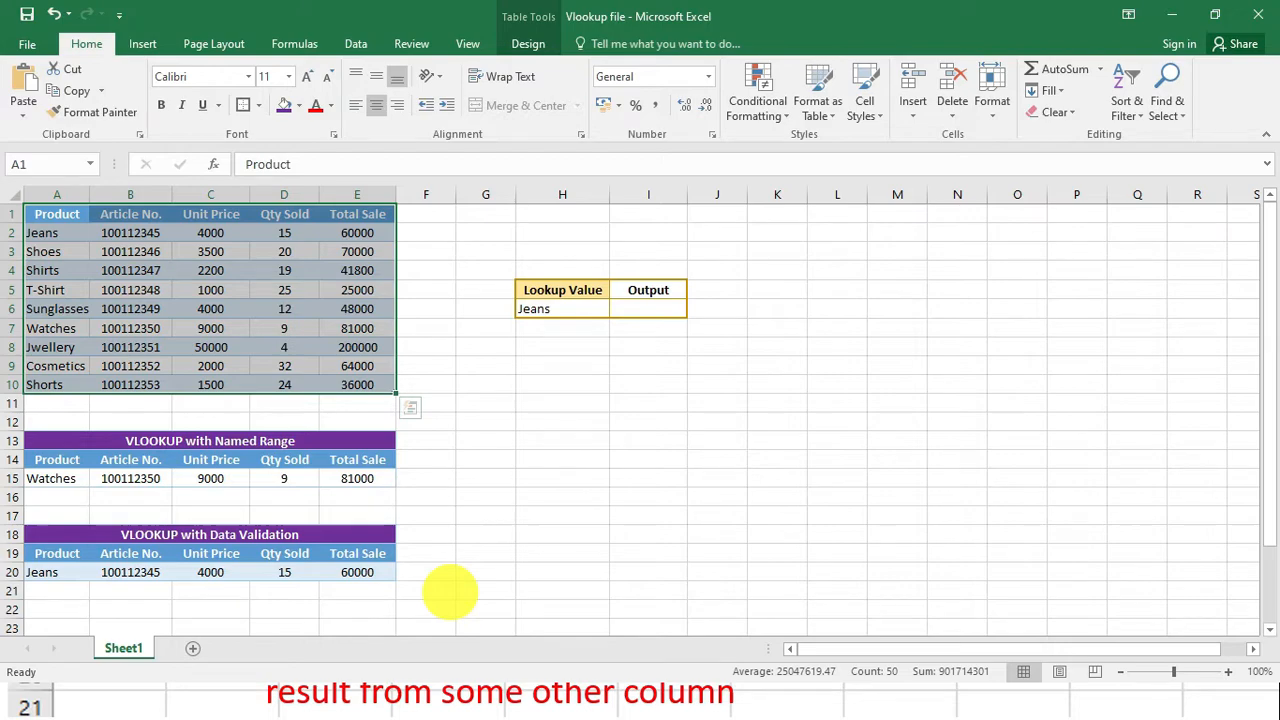
left_click(562, 312)
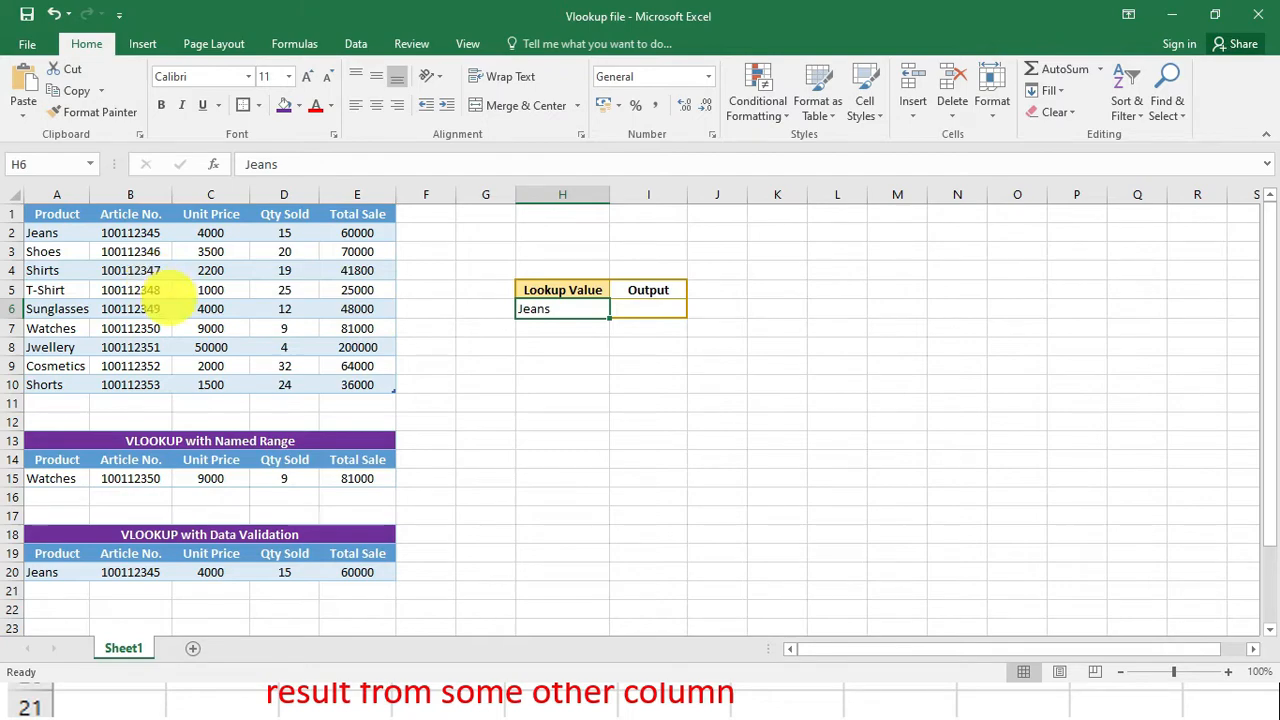
left_click_drag(43, 213, 343, 383)
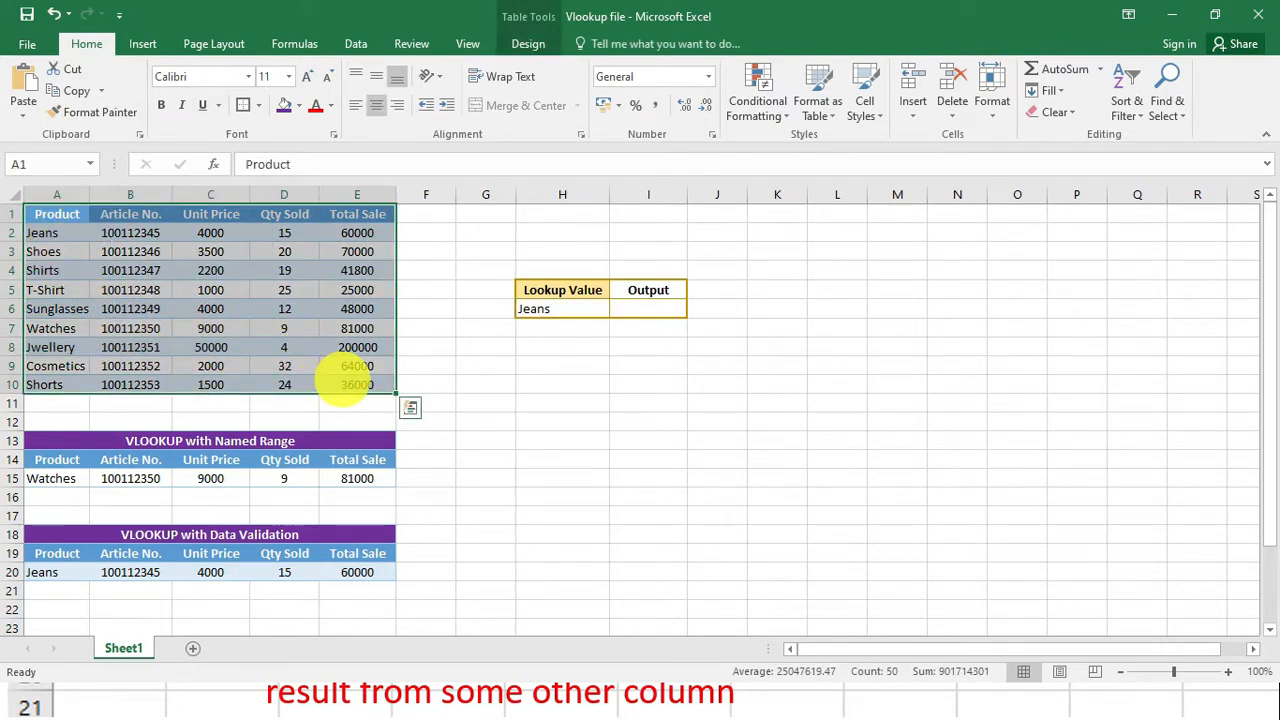
left_click(55, 194)
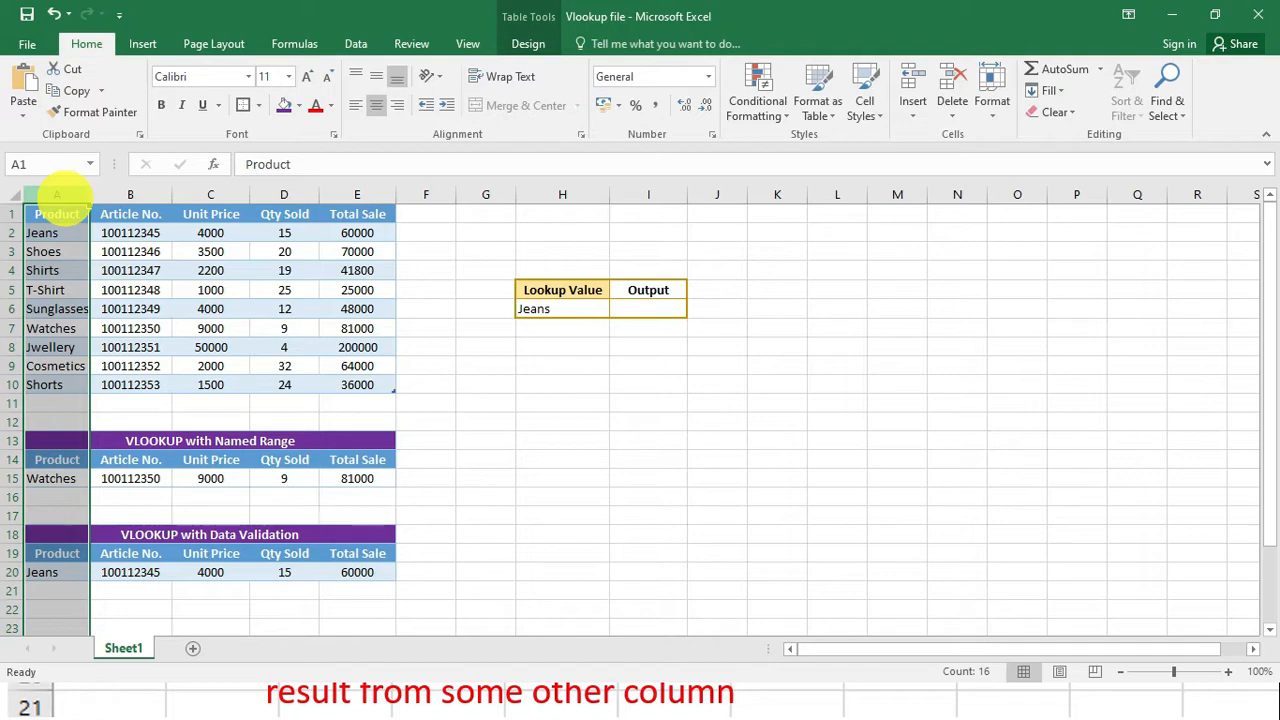
left_click(116, 197)
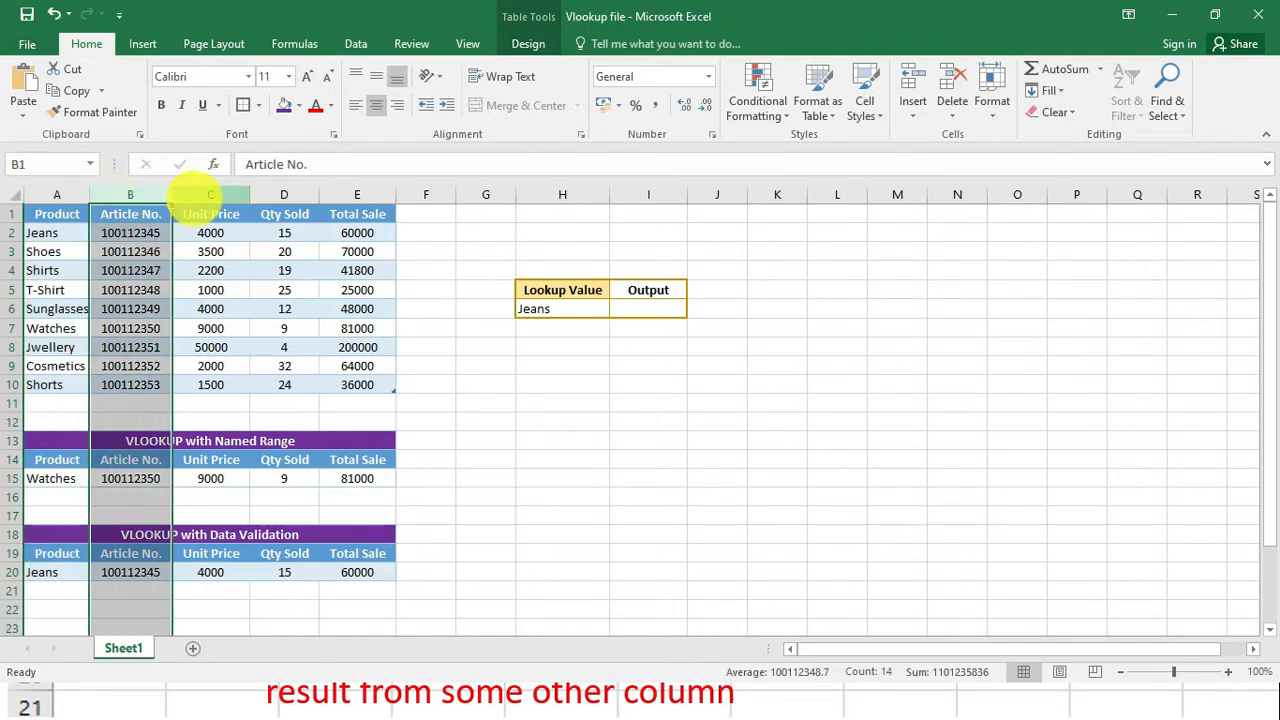
left_click(200, 194)
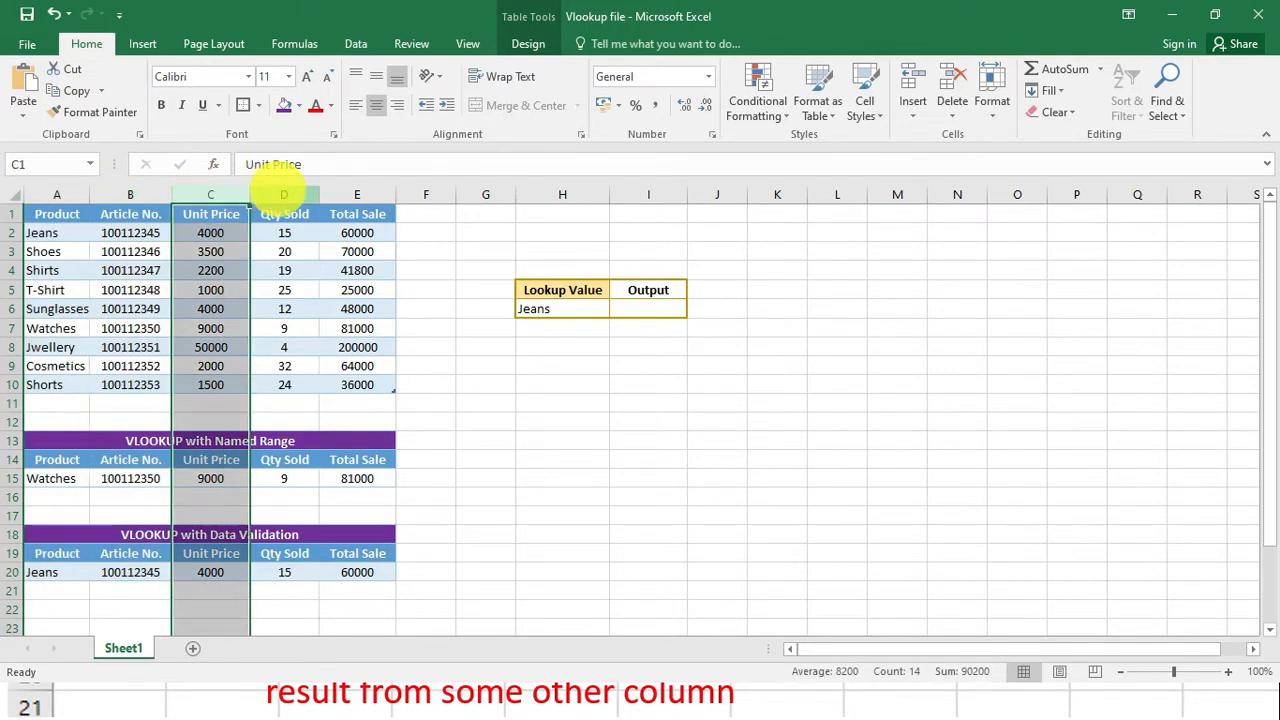
left_click(284, 194)
left_click(352, 194)
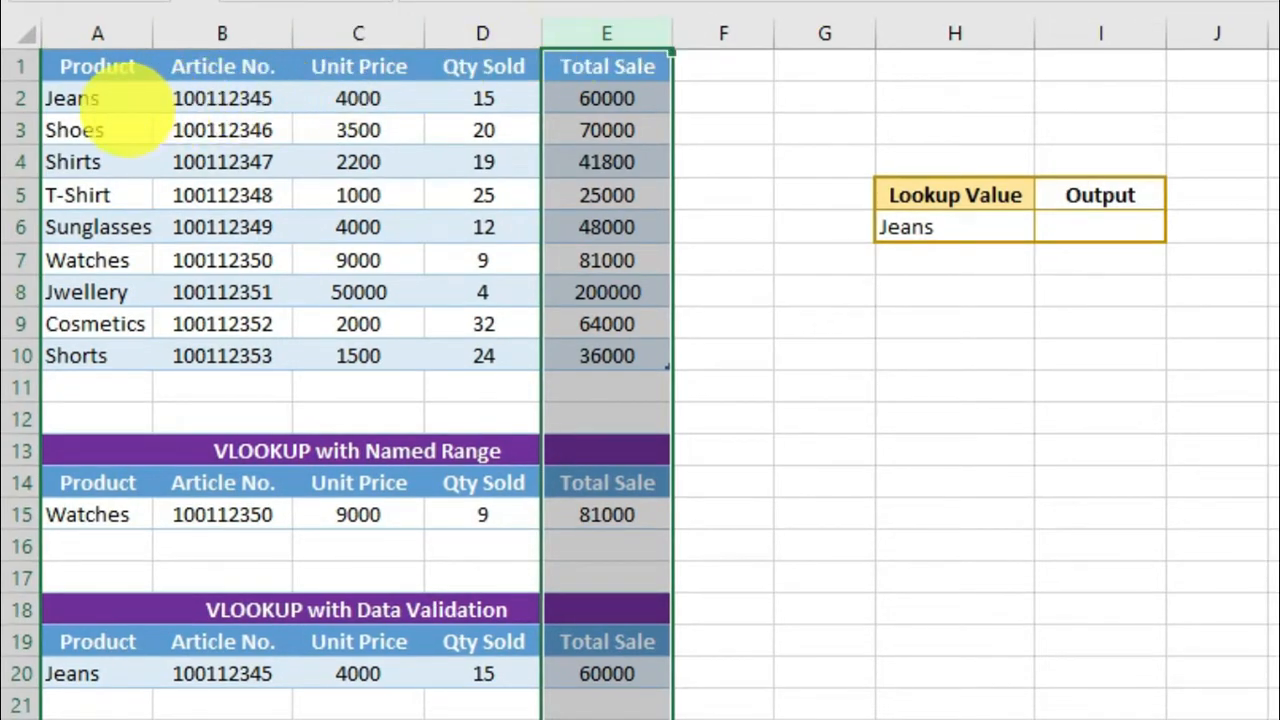
Inspect the Jeans row cell by cell across Product, Article No., Unit Price and Qty Sold
left_click(108, 103)
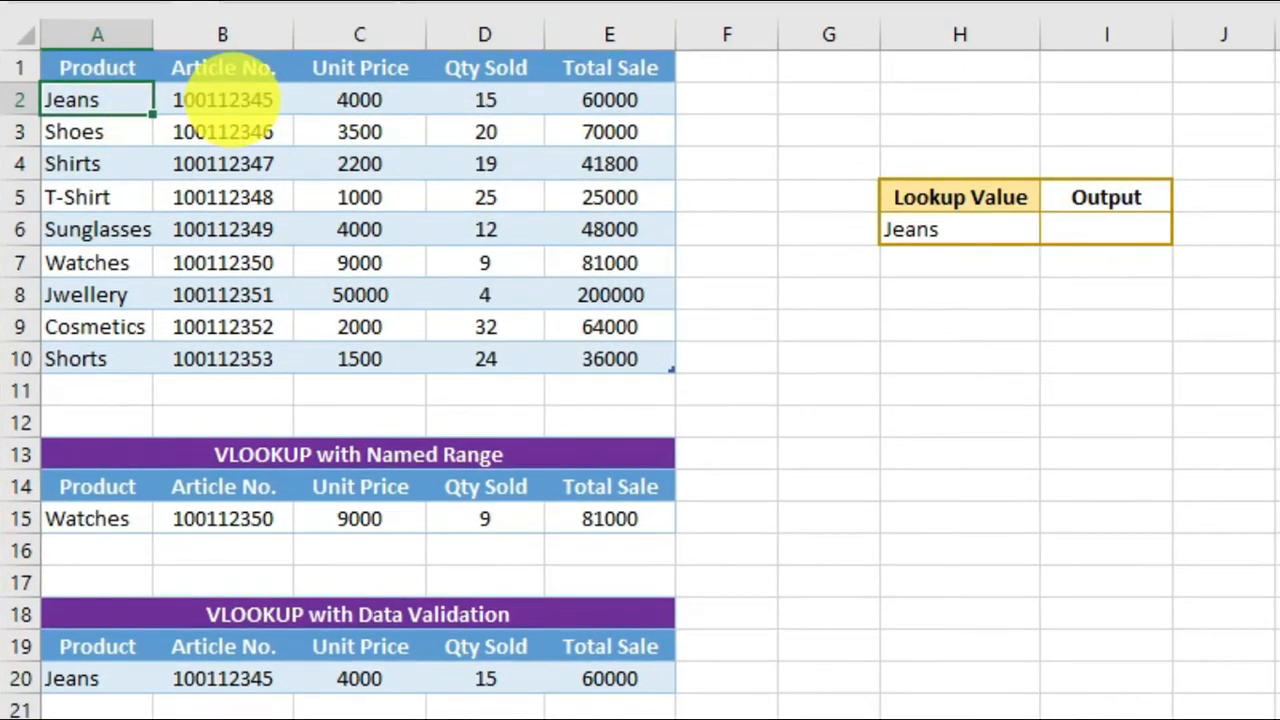
left_click(221, 98)
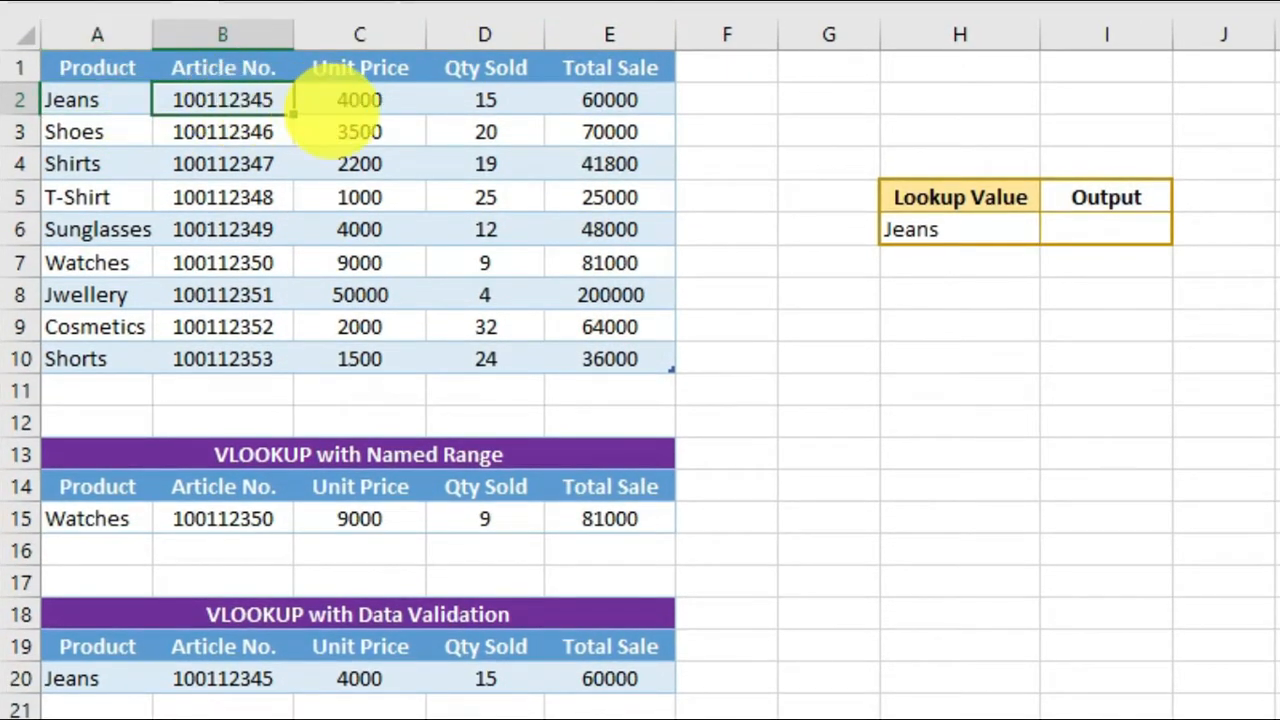
left_click(362, 100)
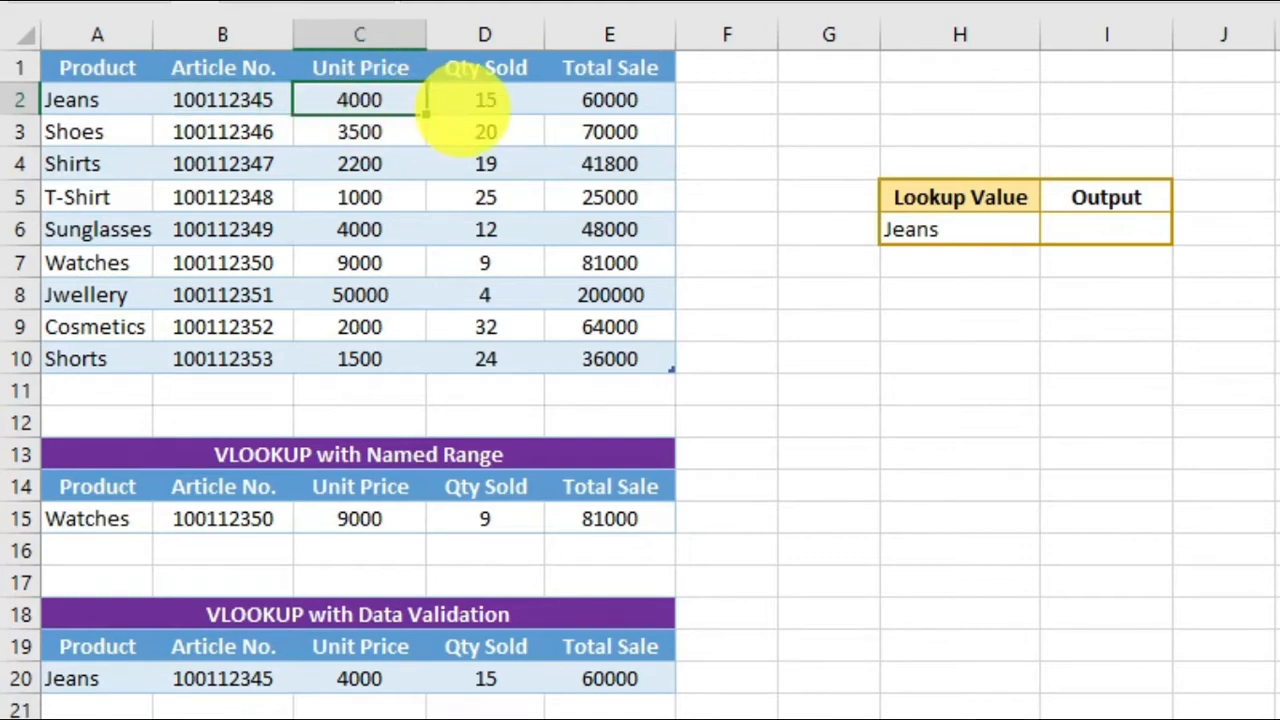
left_click(484, 99)
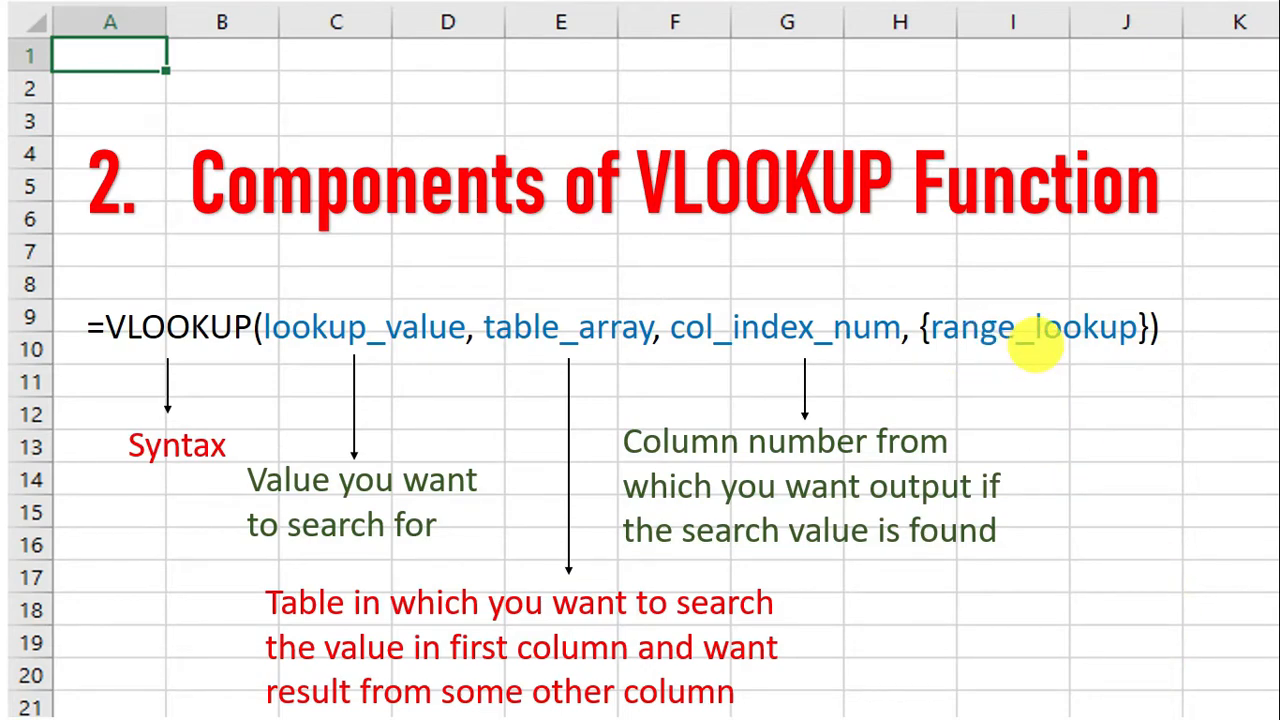
left_click(1064, 366)
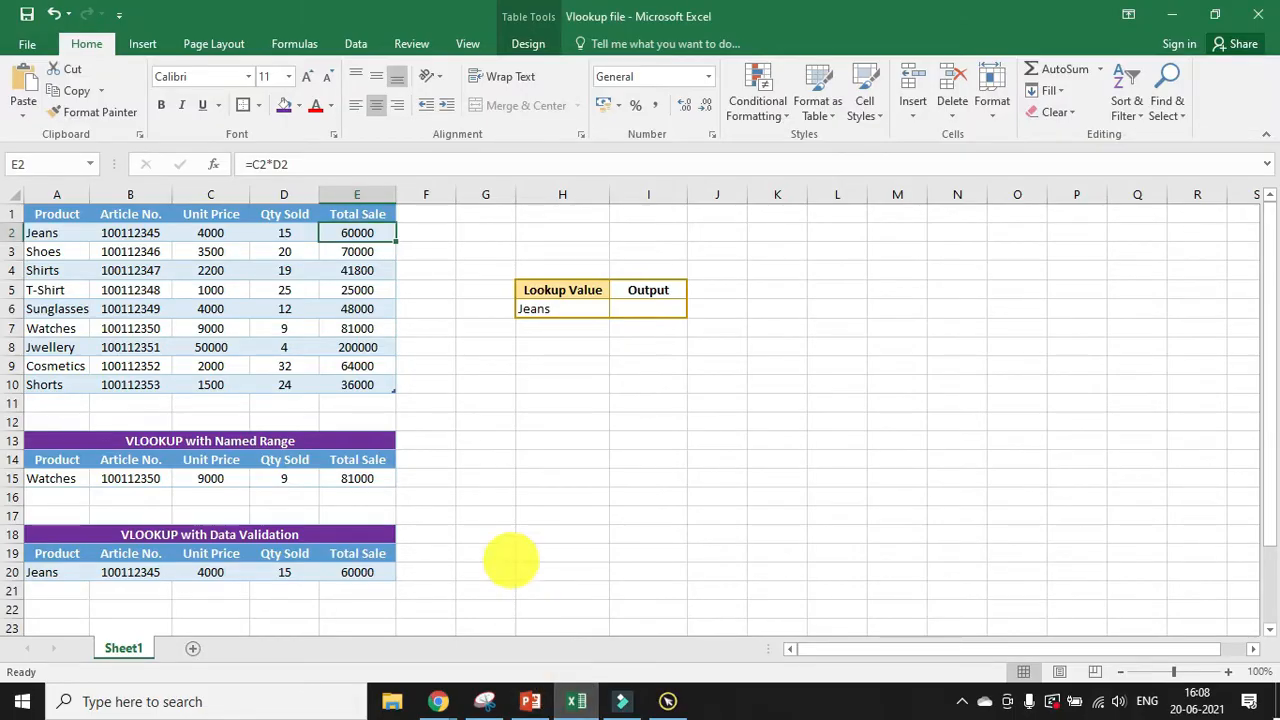
left_click(725, 268)
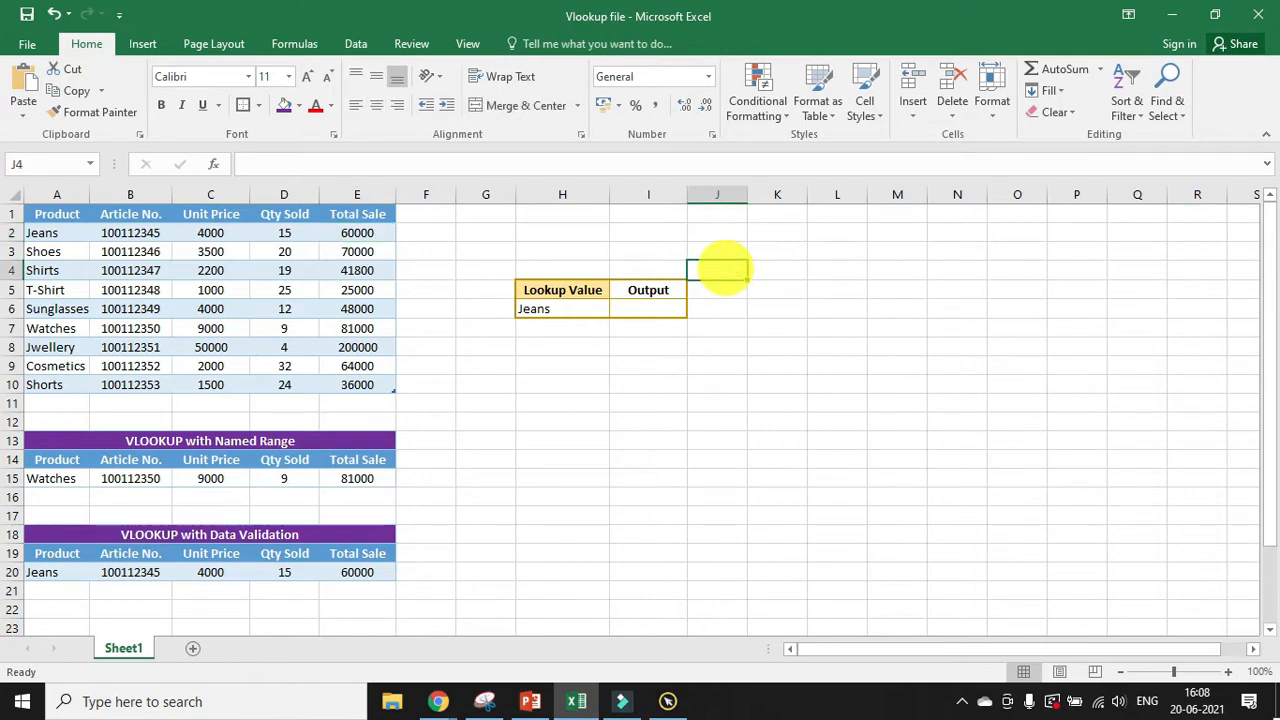
left_click(772, 378)
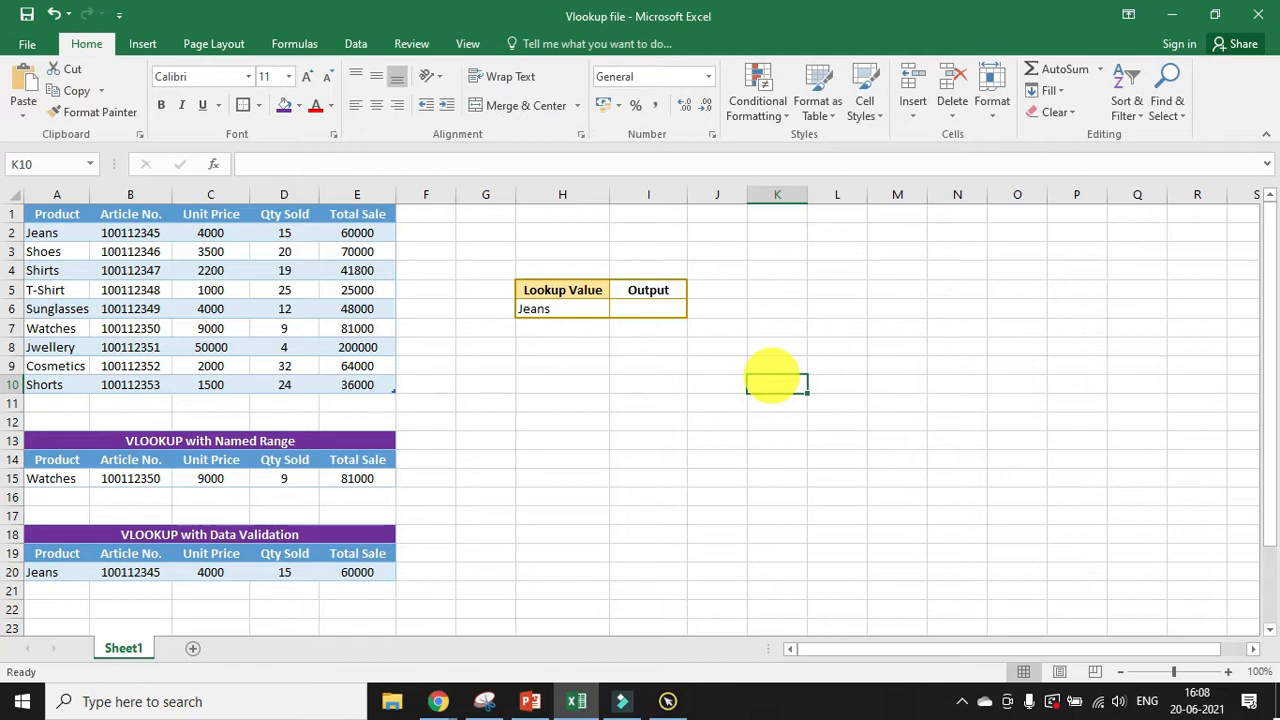
key("ctrl+Home")
key("ctrl+a")
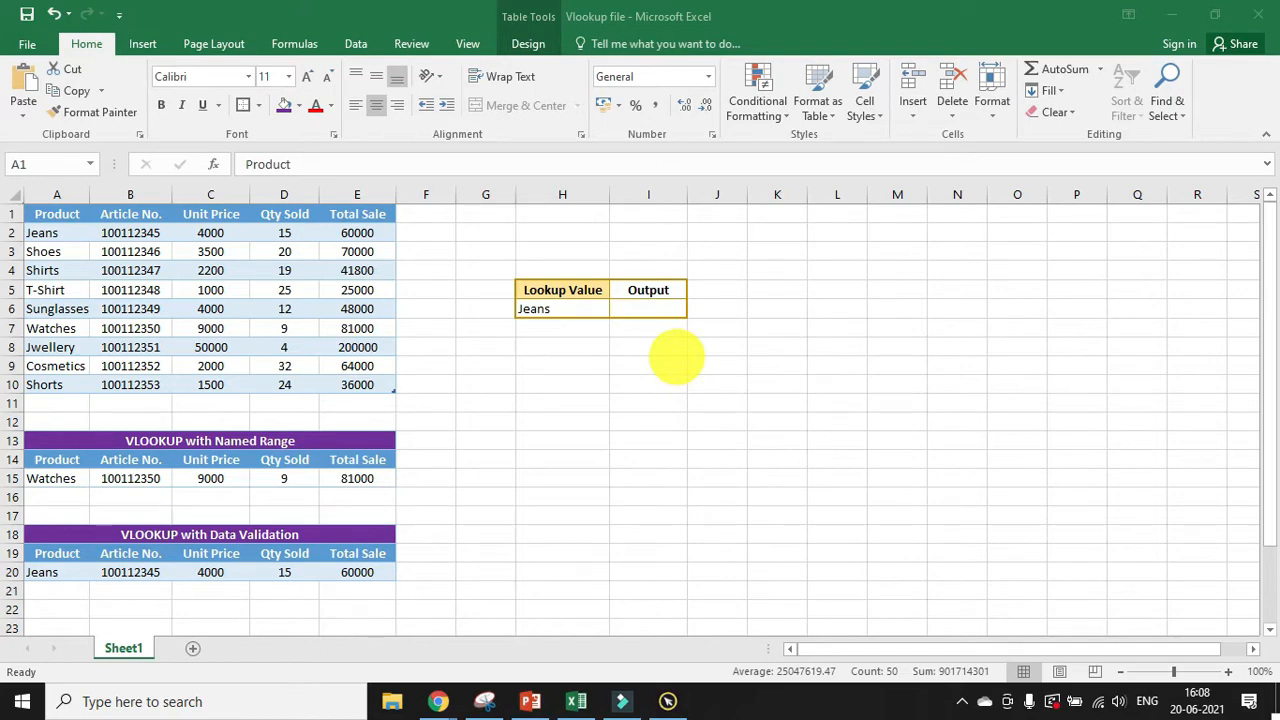
left_click(771, 380)
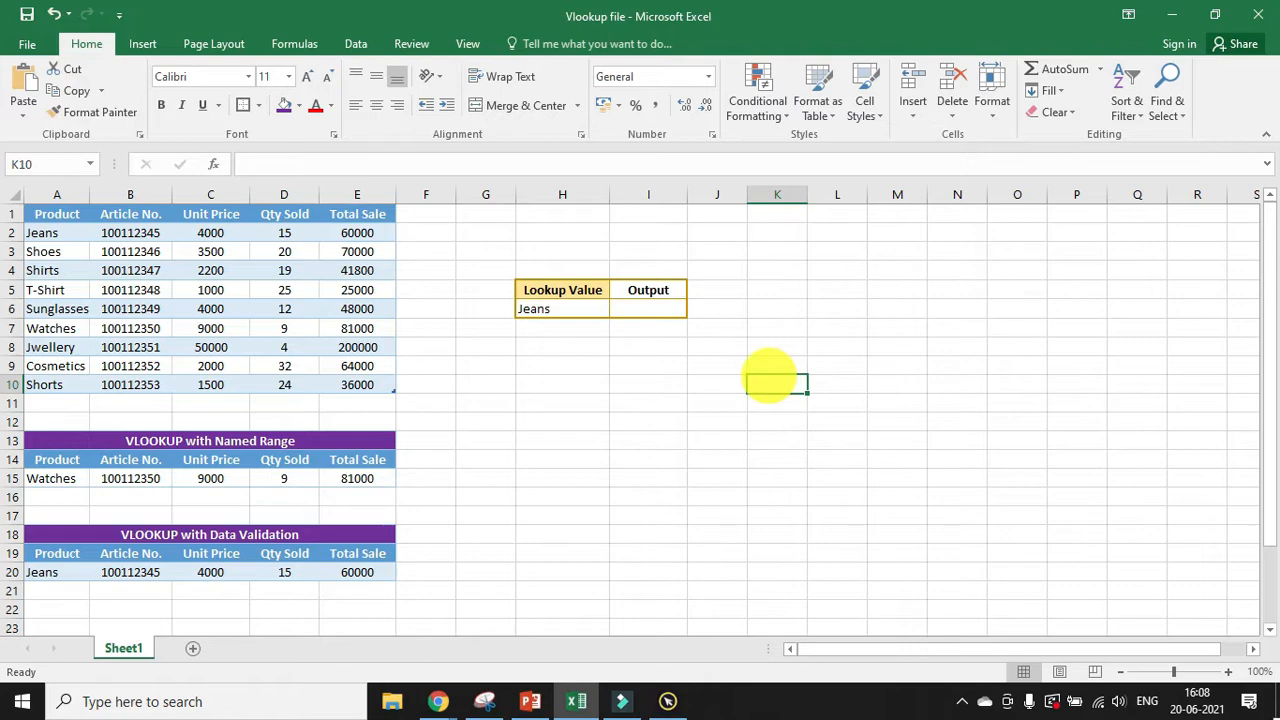
Start a VLOOKUP formula in Output cell I6 with H6 as the lookup value
left_click(577, 313)
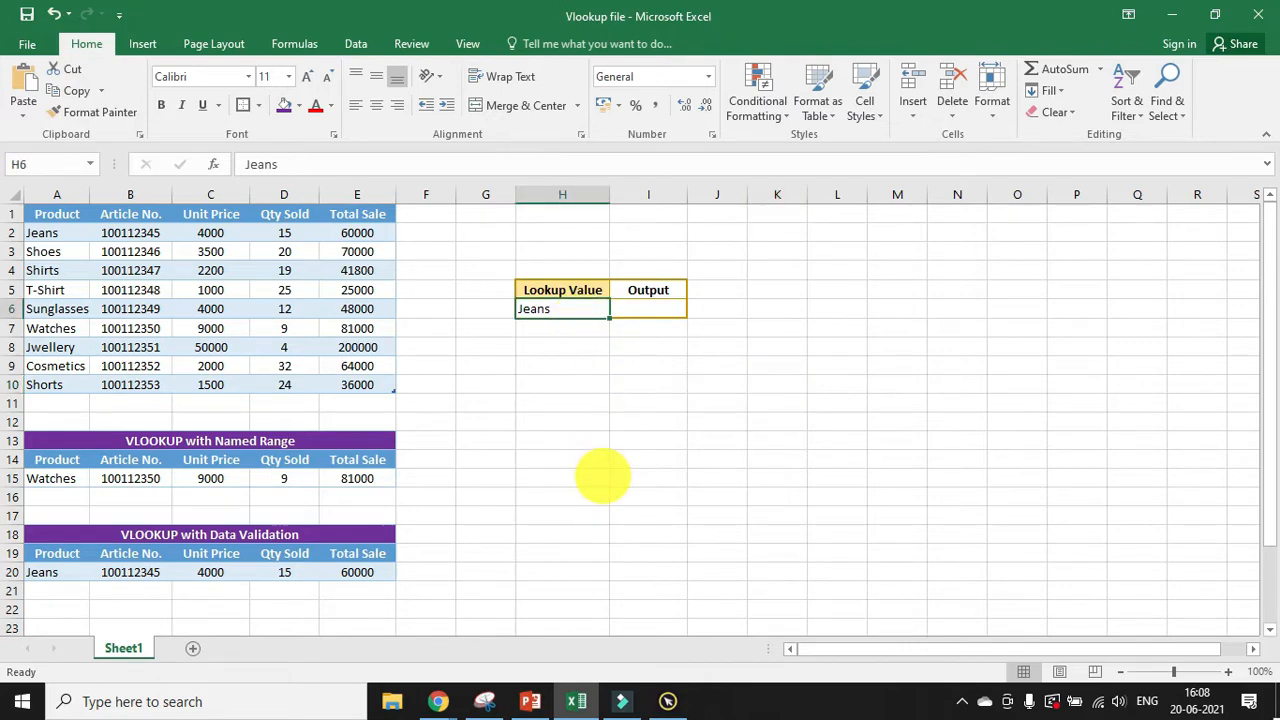
key("Right")
type("=vl")
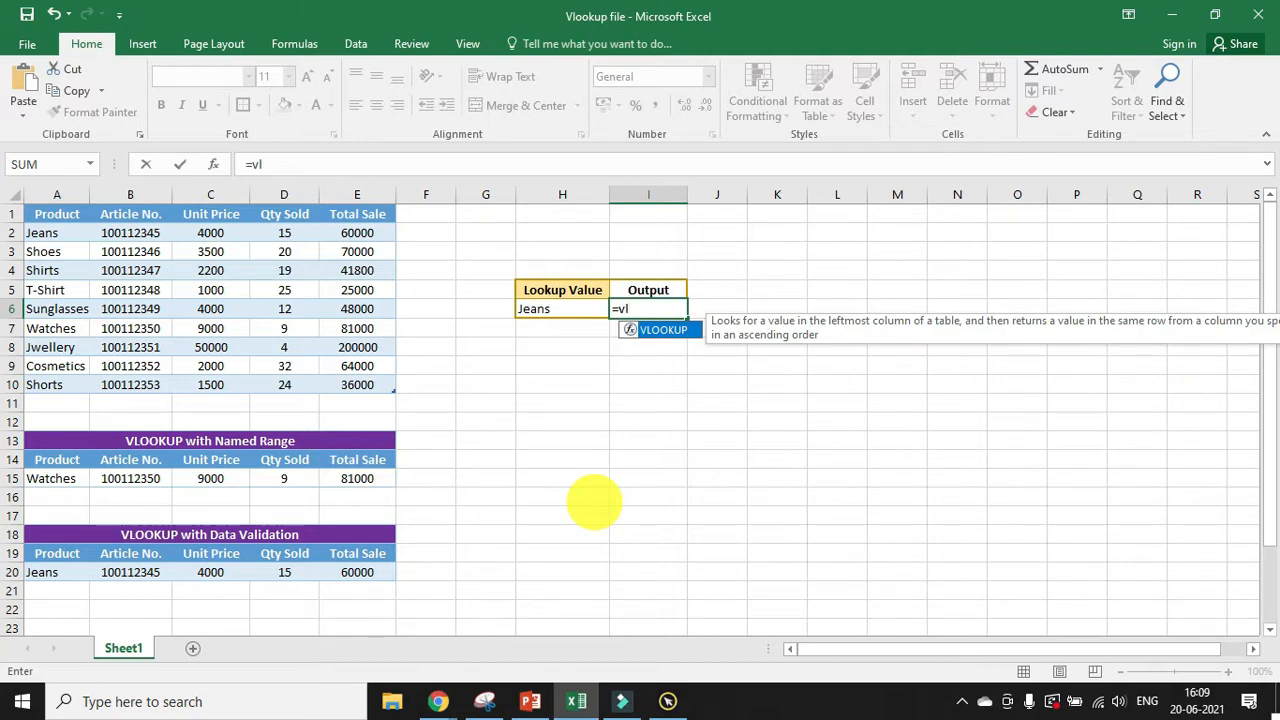
key("Tab")
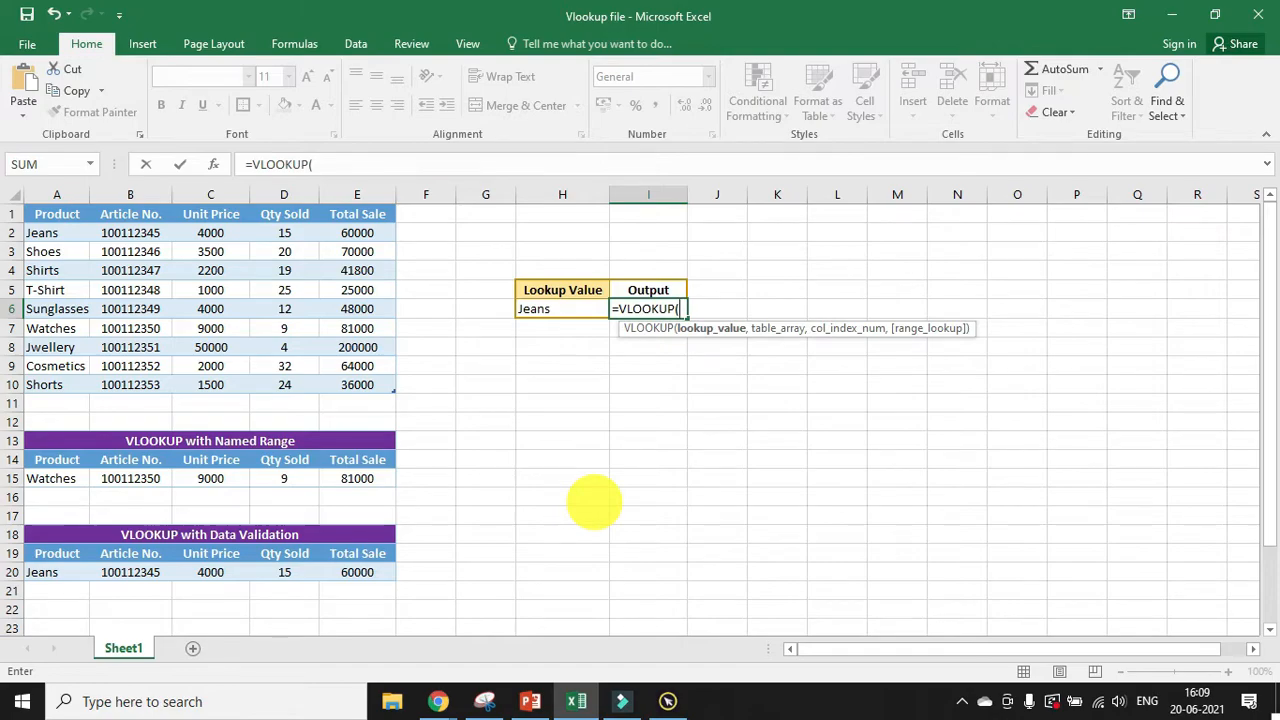
type("H6,")
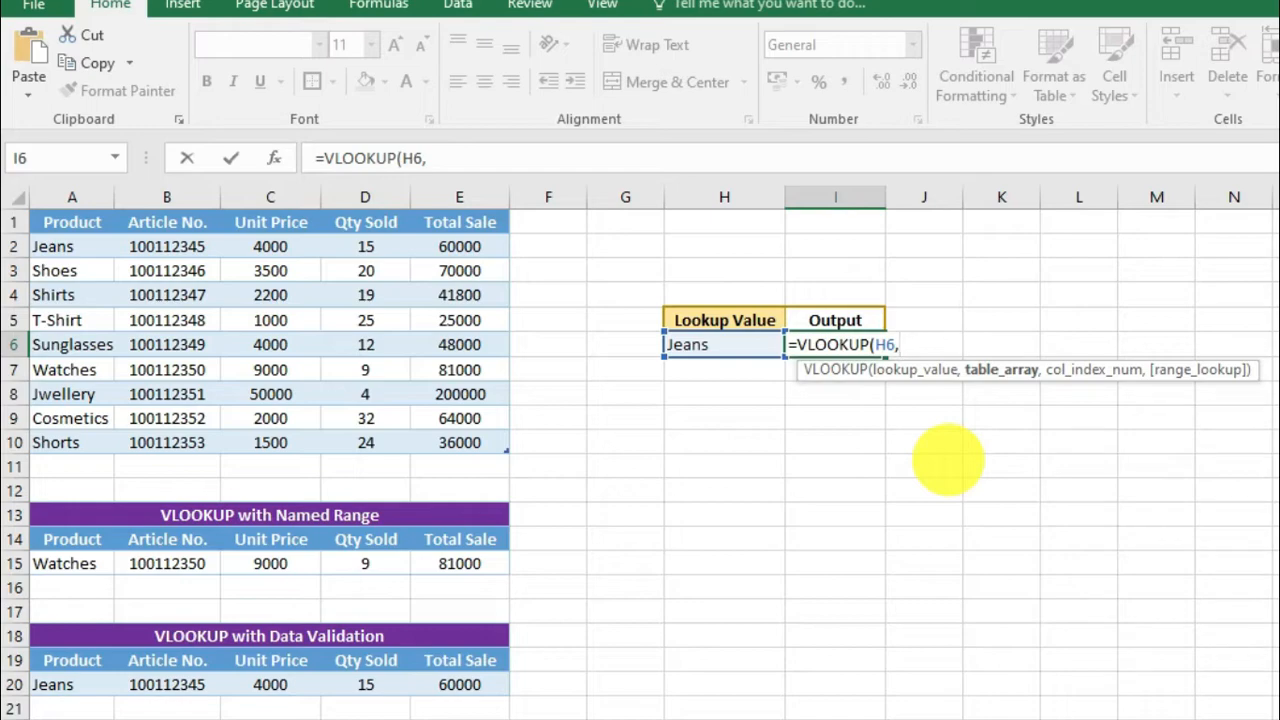
Set the VLOOKUP table array to the whole product table including headers, A1:E10 (Table1[#All])
key("Up")
key("Up")
key("Left")
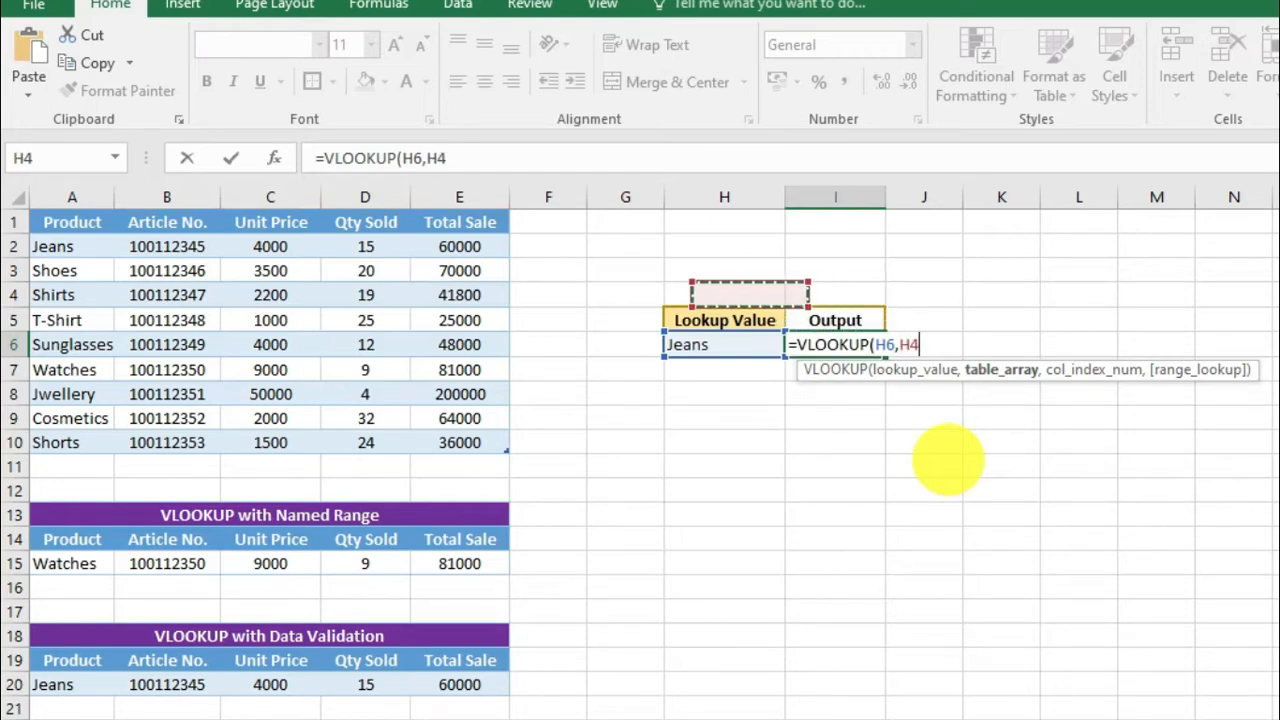
key("Left")
key("Left")
key("Left")
key("Left")
key("Left")
key("Left")
key("Left")
key("Up")
key("Up")
key("Up")
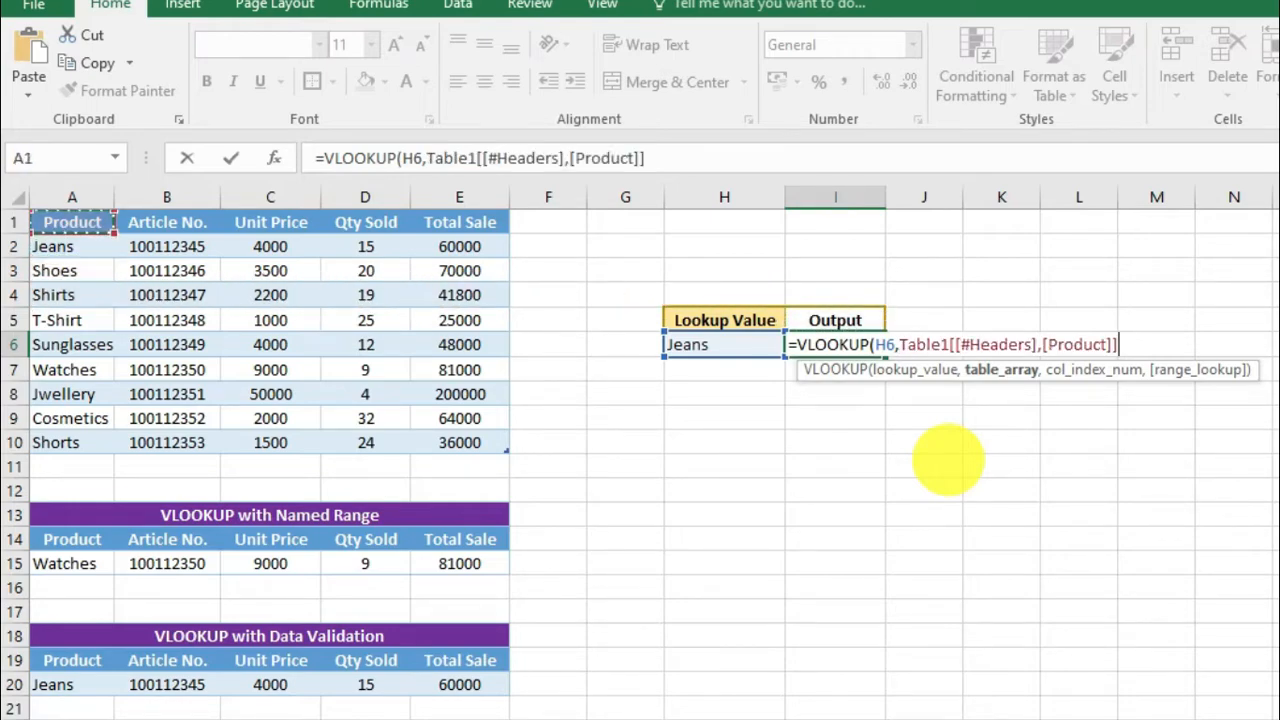
key("shift+Right")
key("shift+Right")
key("shift+Right")
key("shift+Right")
key("shift+Down")
key("shift+Down")
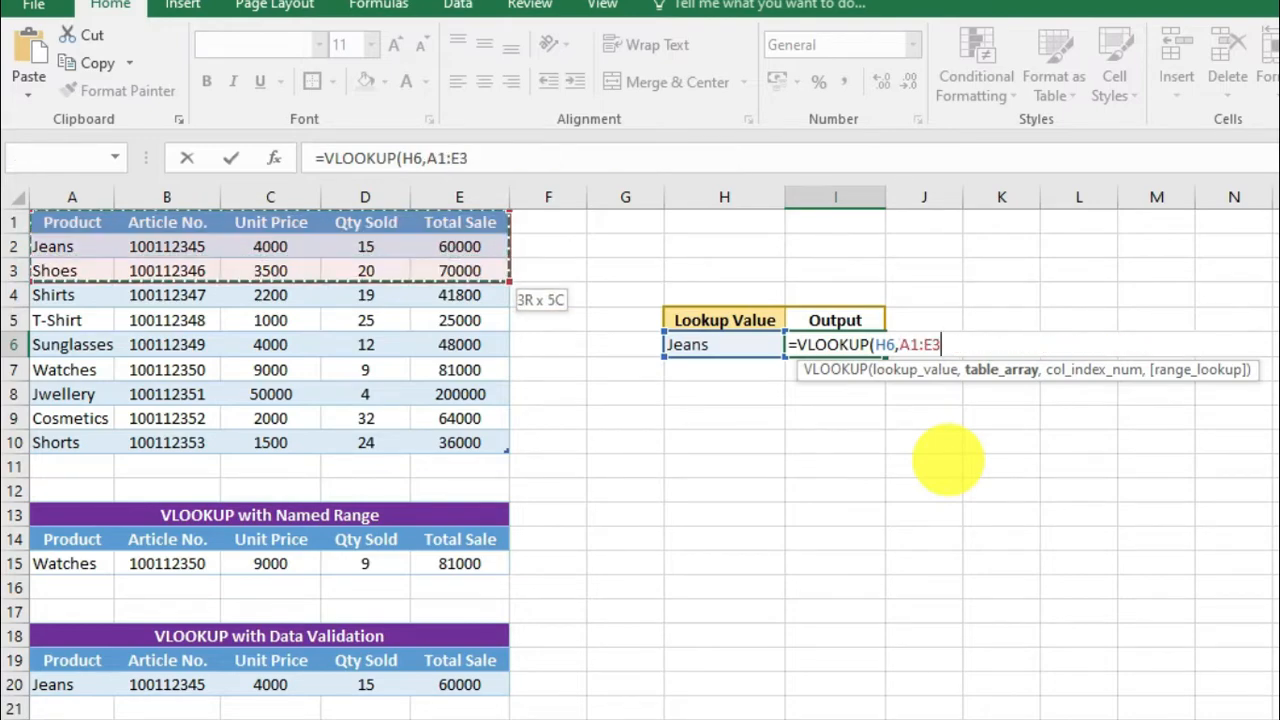
key("shift+Down")
key("shift+Down")
key("shift+Down")
key("shift+Down")
key("shift+Down")
key("shift+Down")
key("shift+Down")
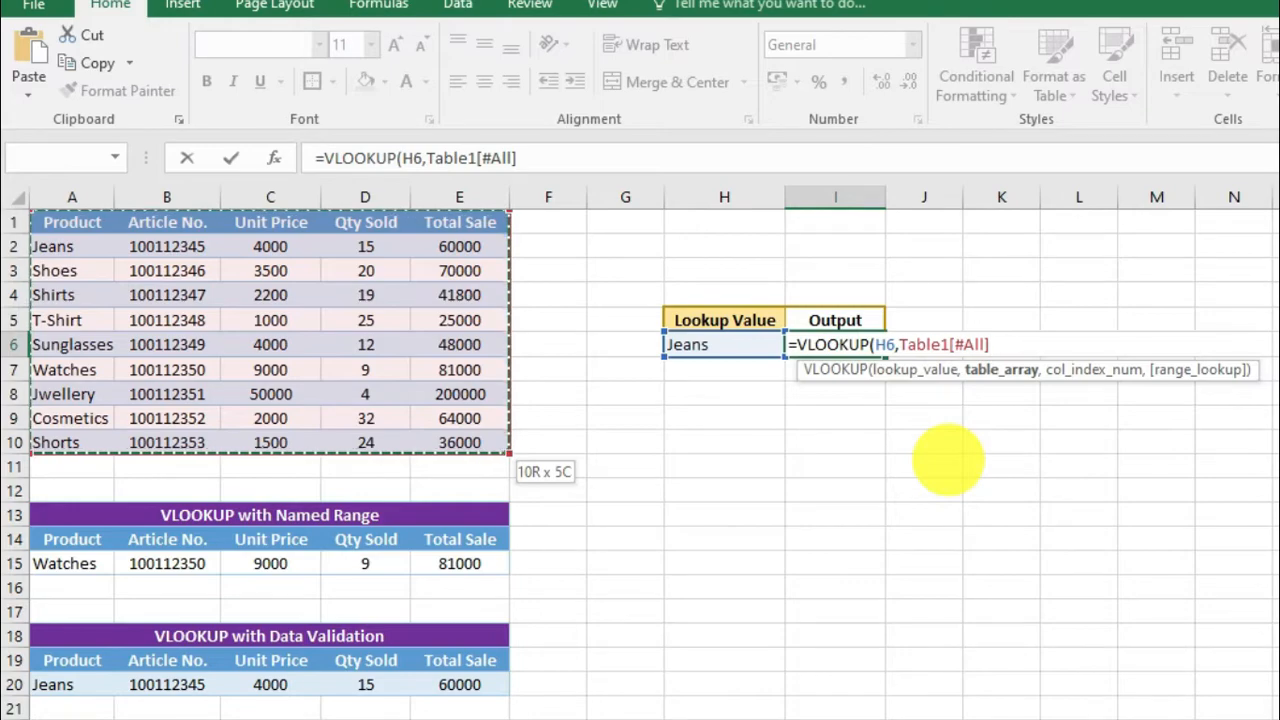
Complete the VLOOKUP formula in I6 with column index 4 and 0 for an exact match
type(",")
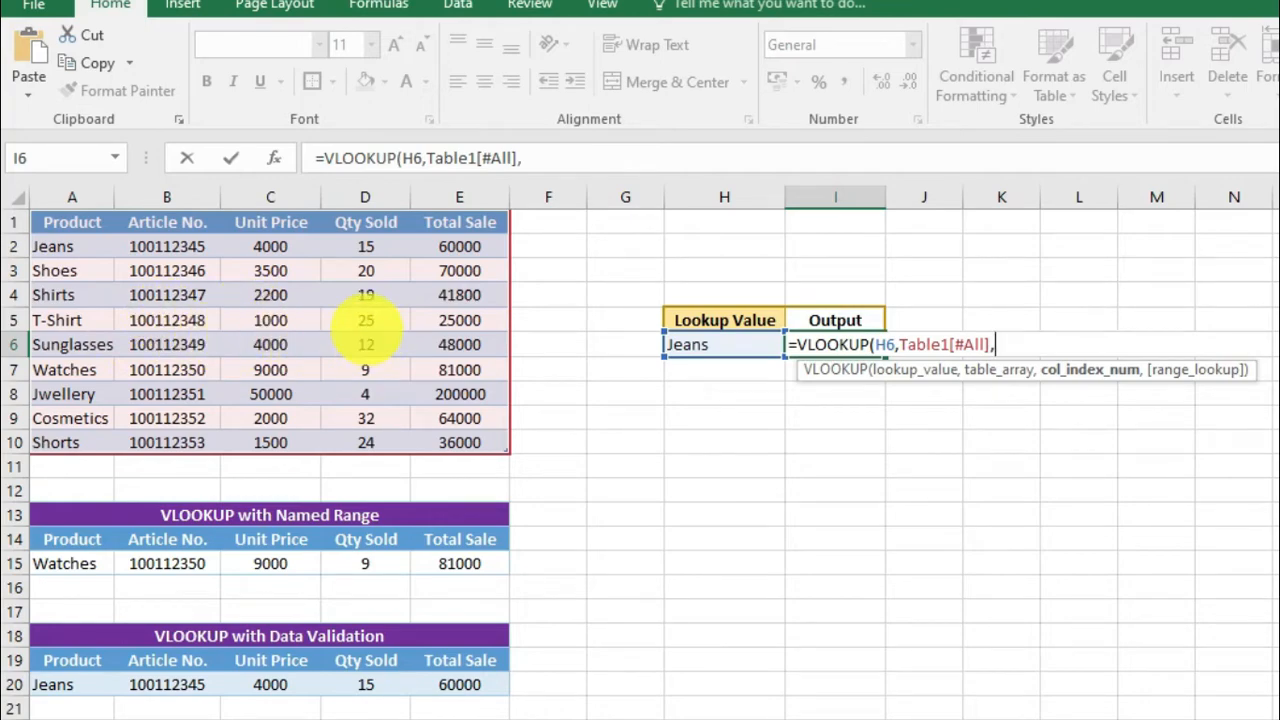
type("4,")
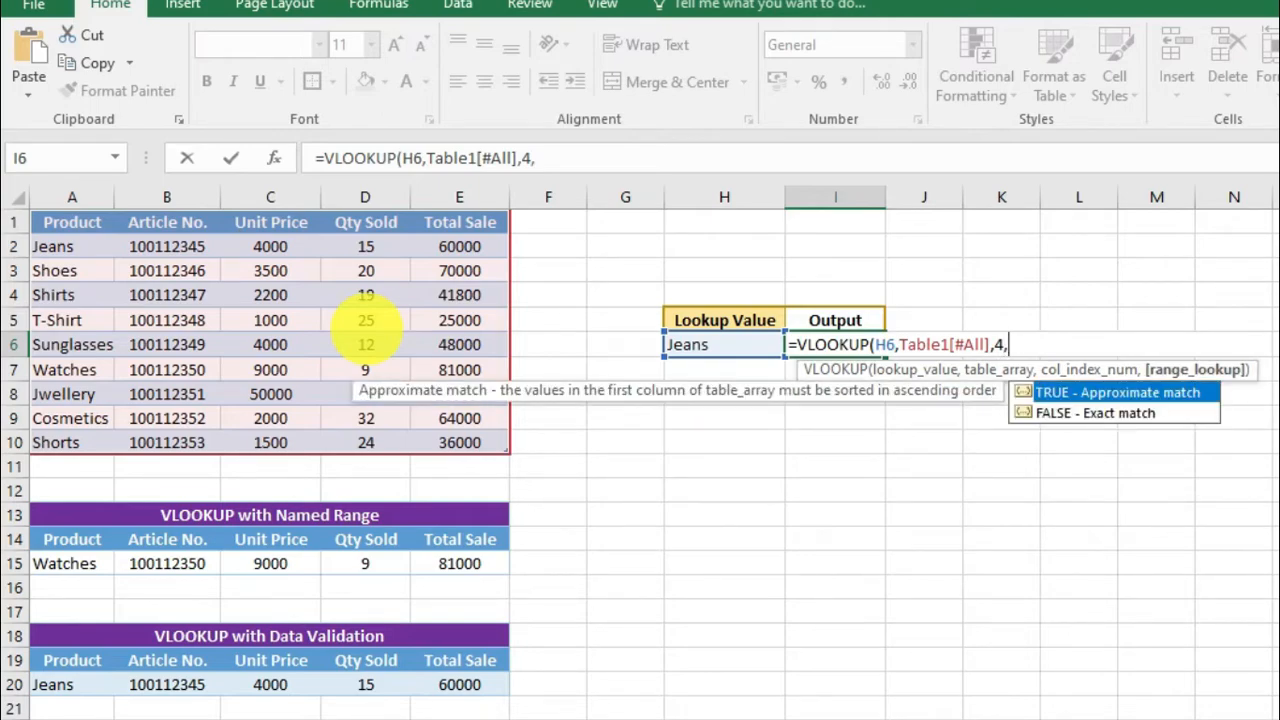
type("0")
key("Return")
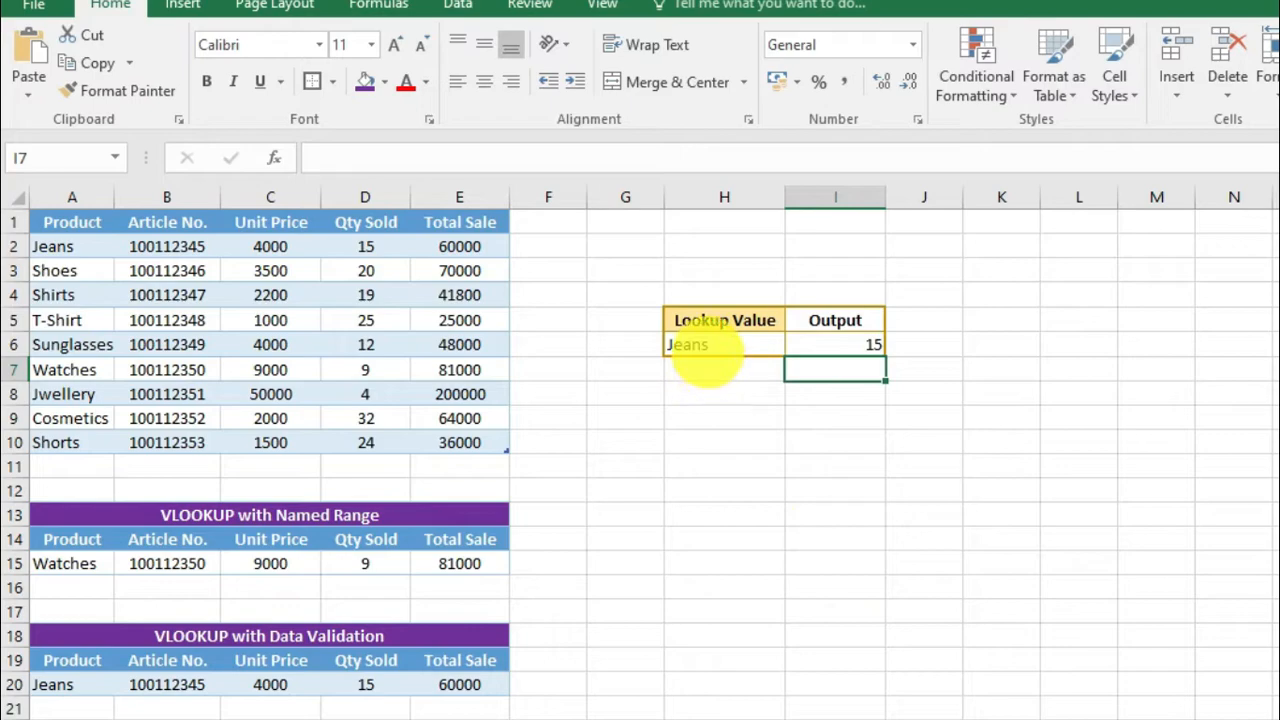
Change the lookup value in H6 to Watches and check the output against the Qty Sold column
left_click(697, 345)
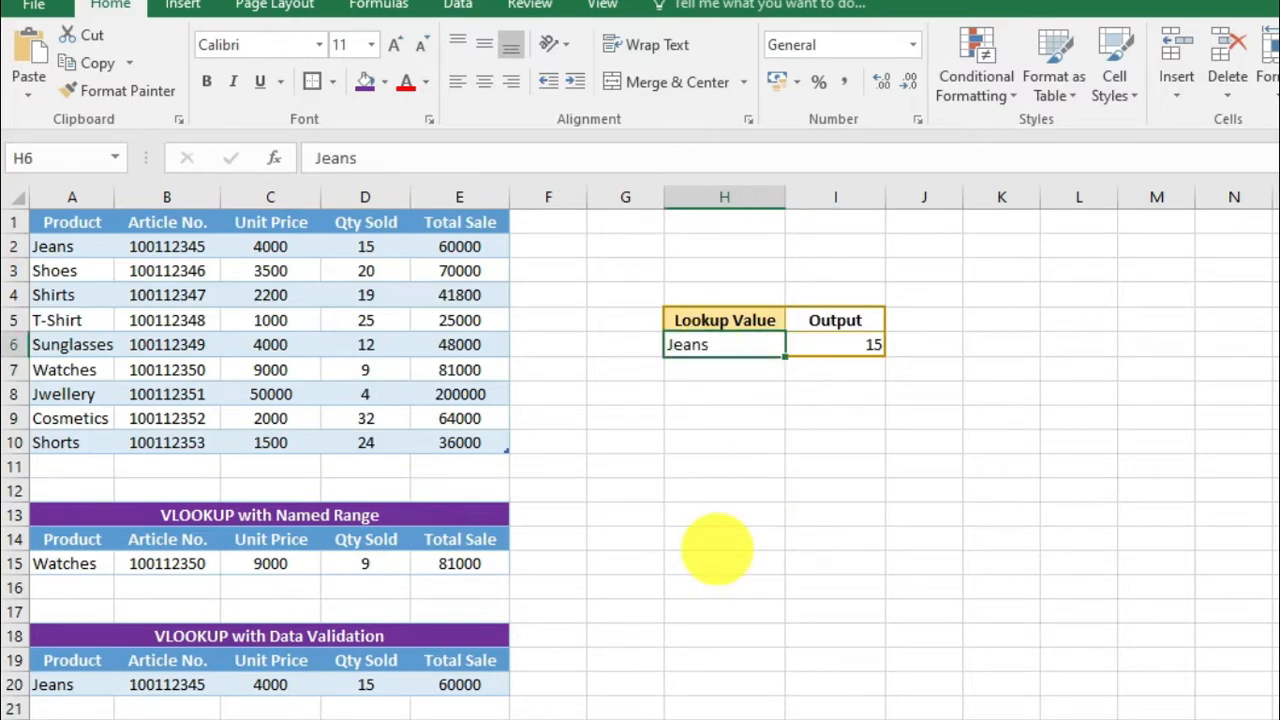
type("Wa")
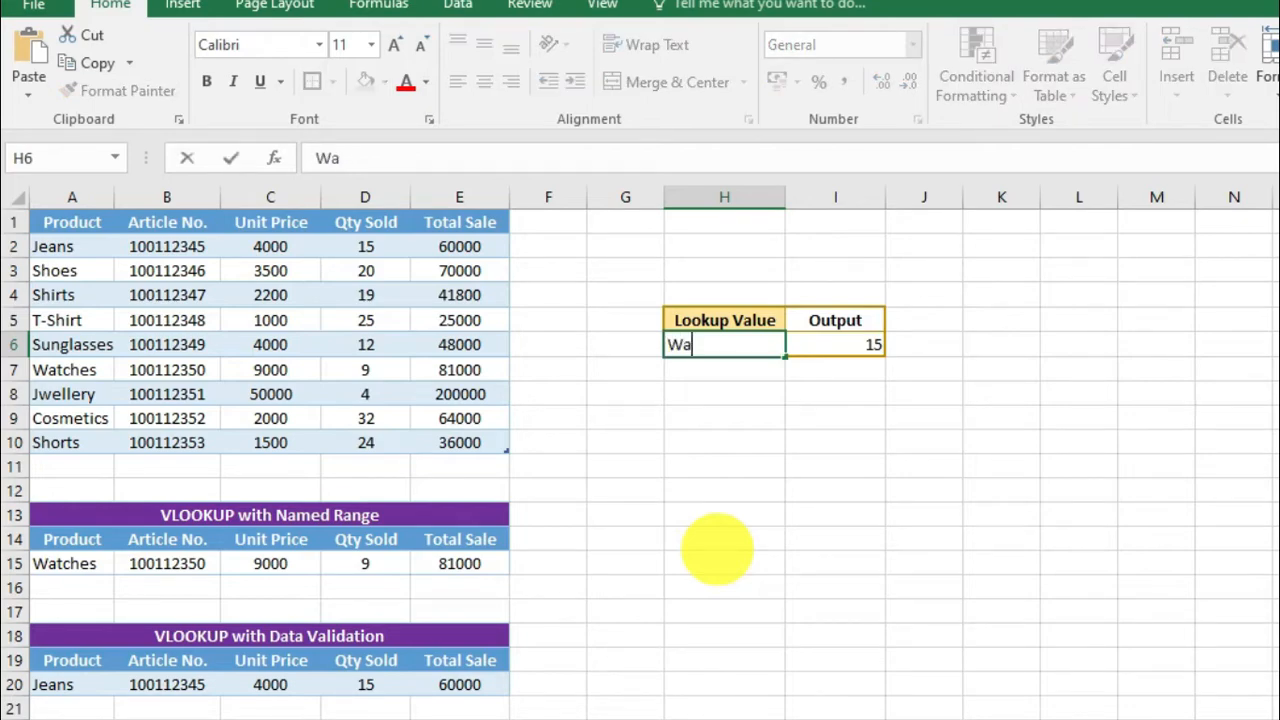
type("tches")
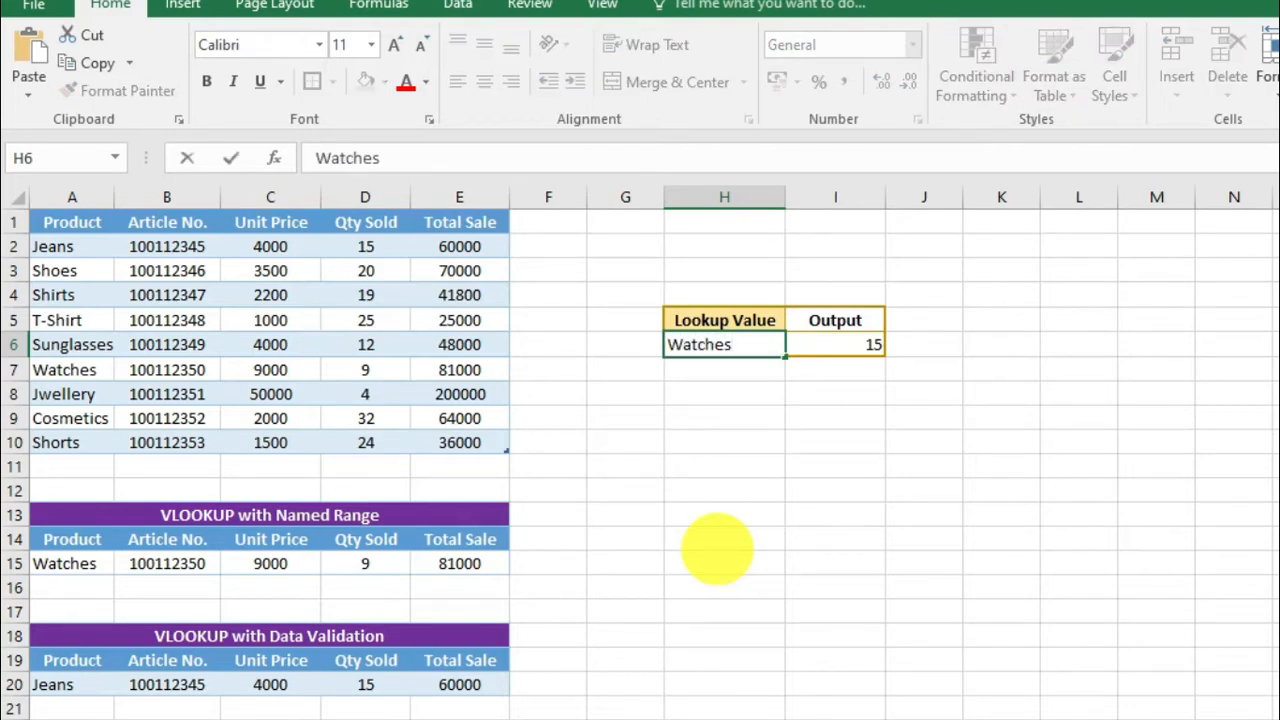
key("Return")
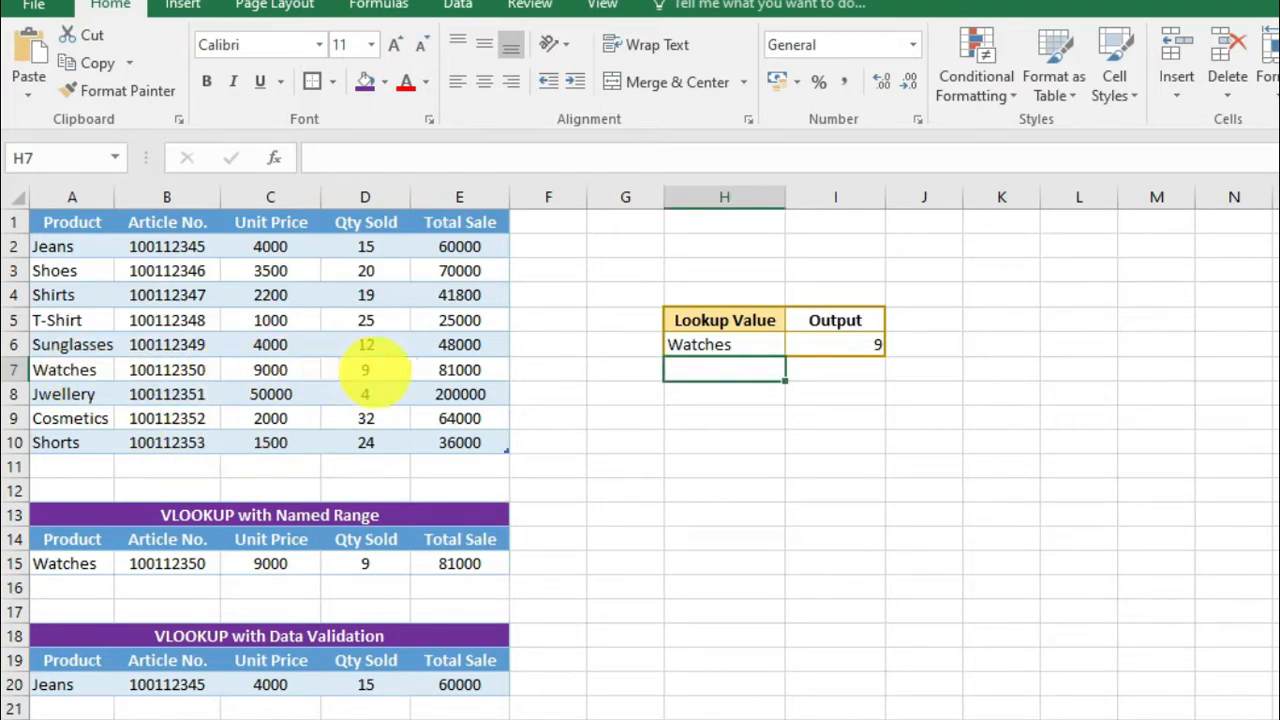
left_click(385, 375)
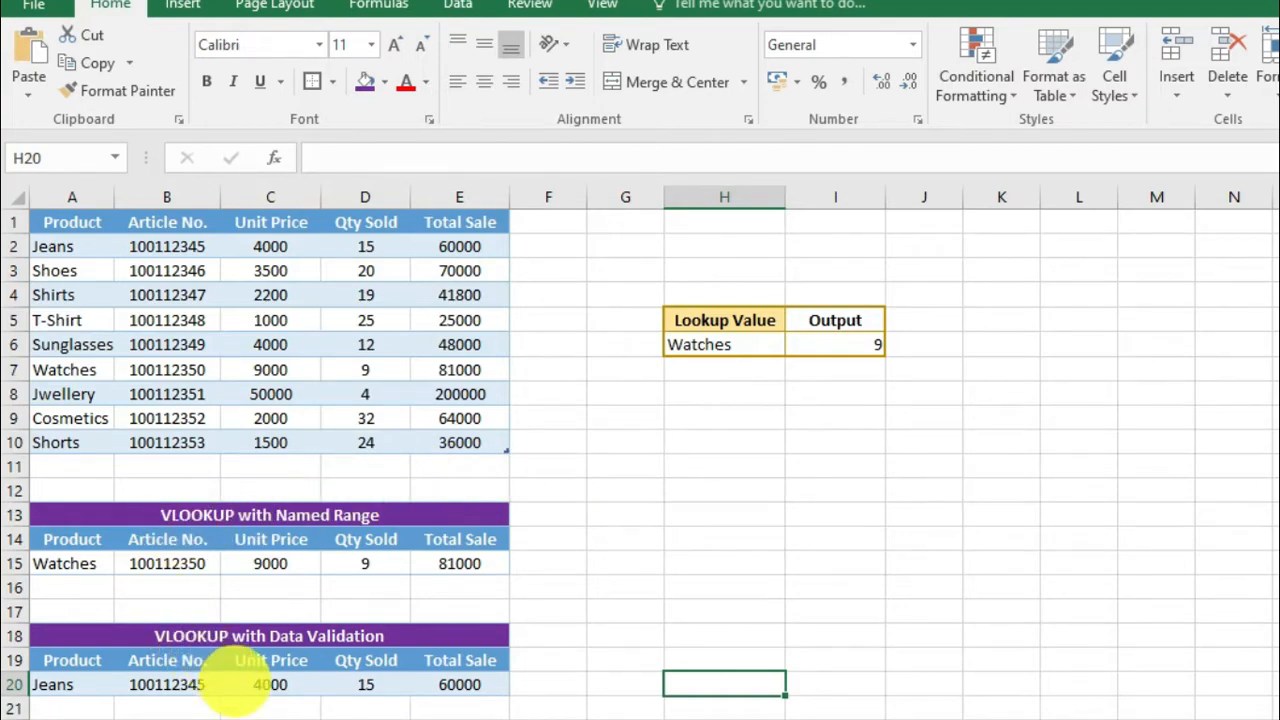
Copy the full product sales table A1:E10, including its headers
left_click(300, 517)
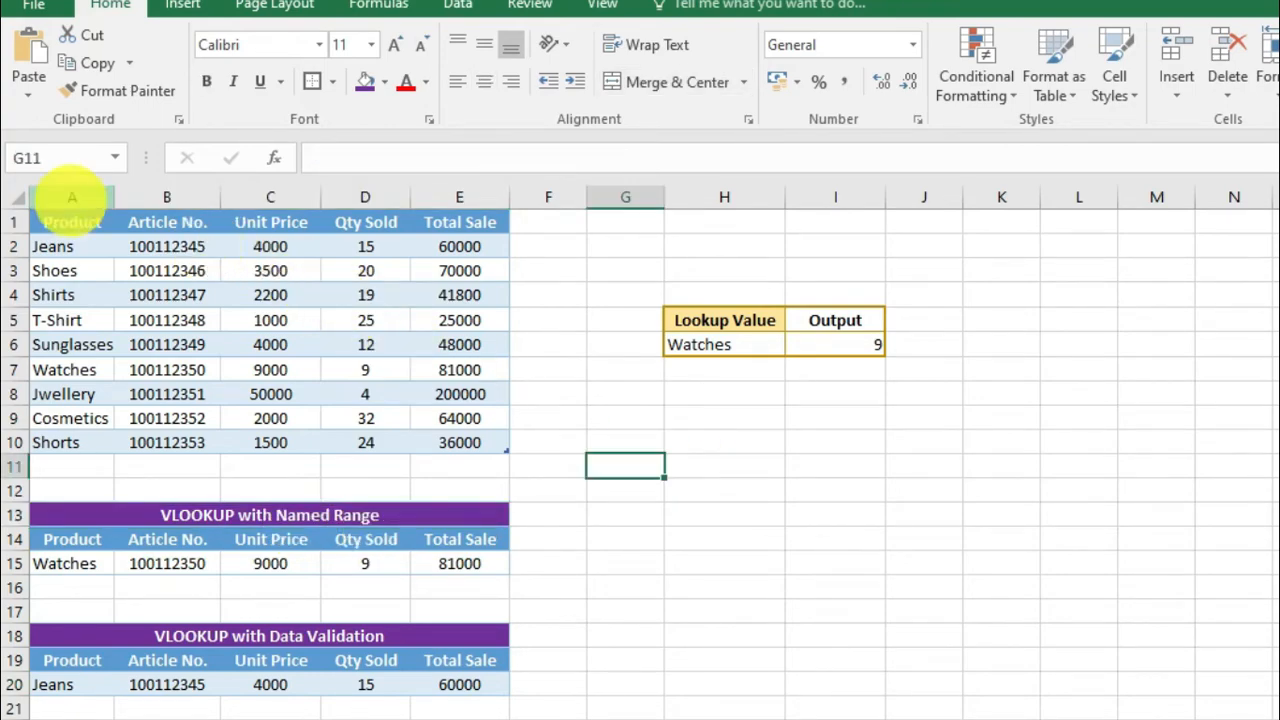
left_click_drag(71, 220, 457, 445)
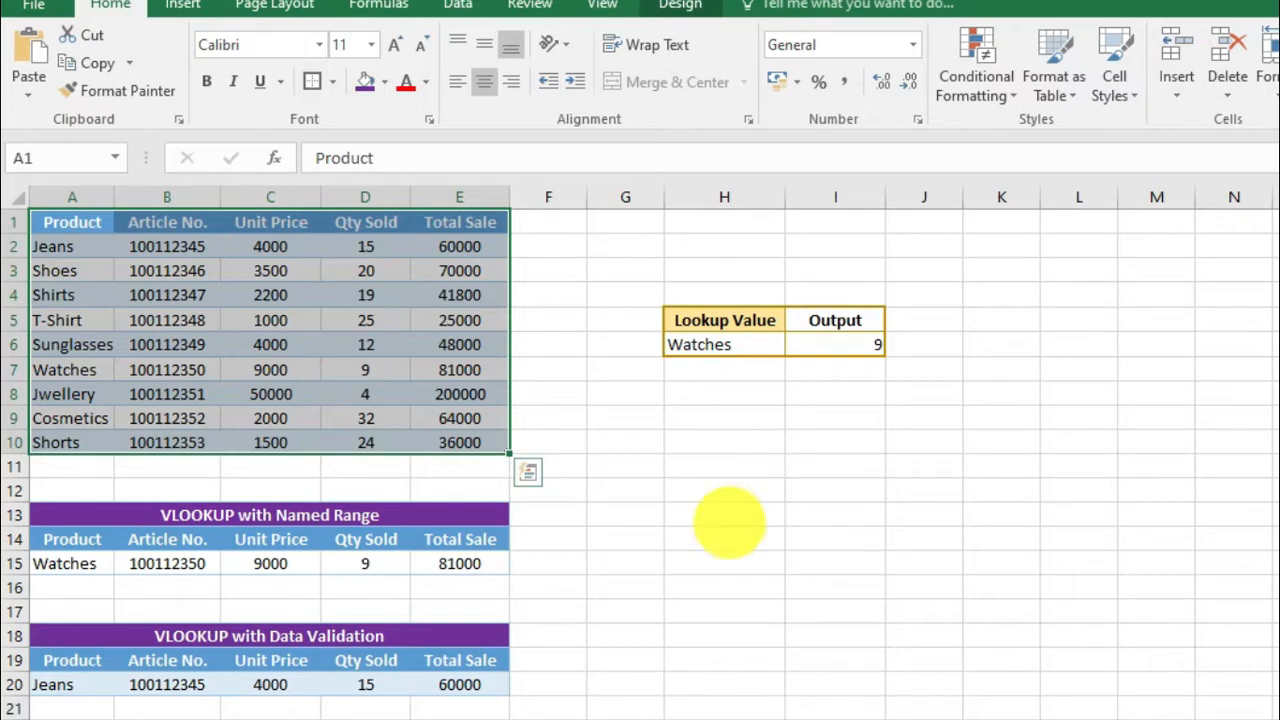
left_click(733, 536)
left_click(625, 466)
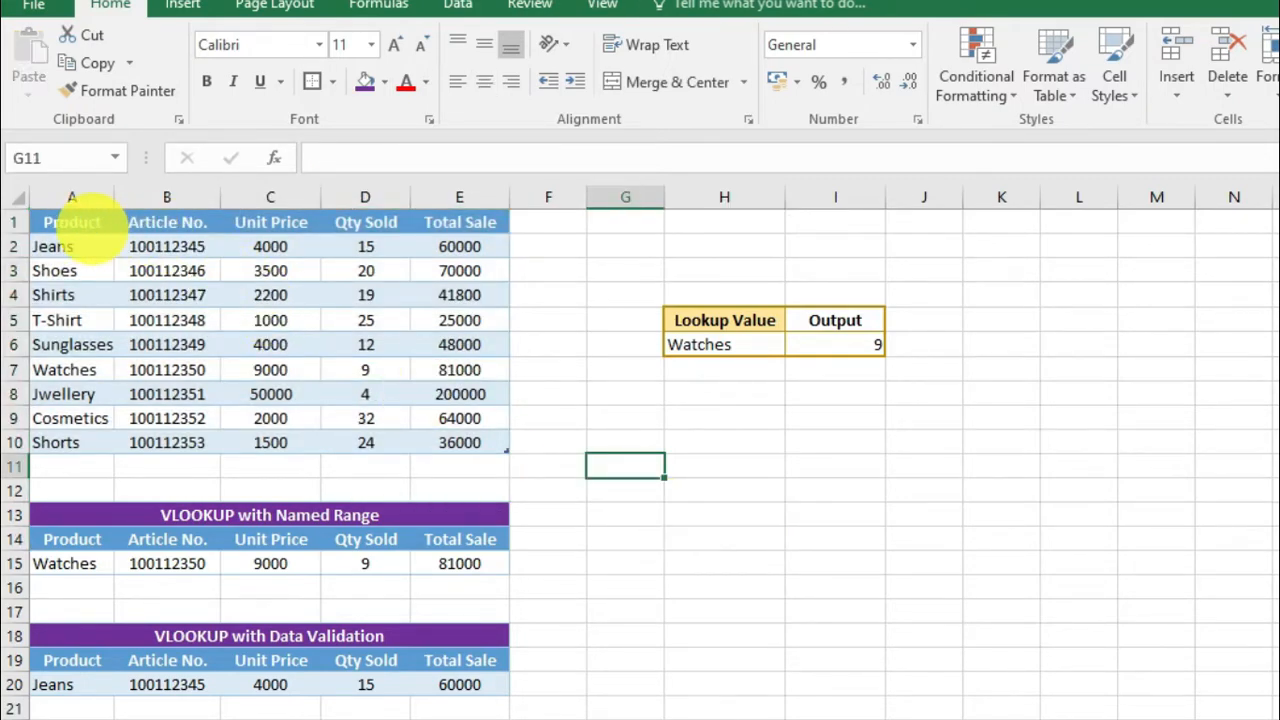
left_click_drag(72, 246, 428, 428)
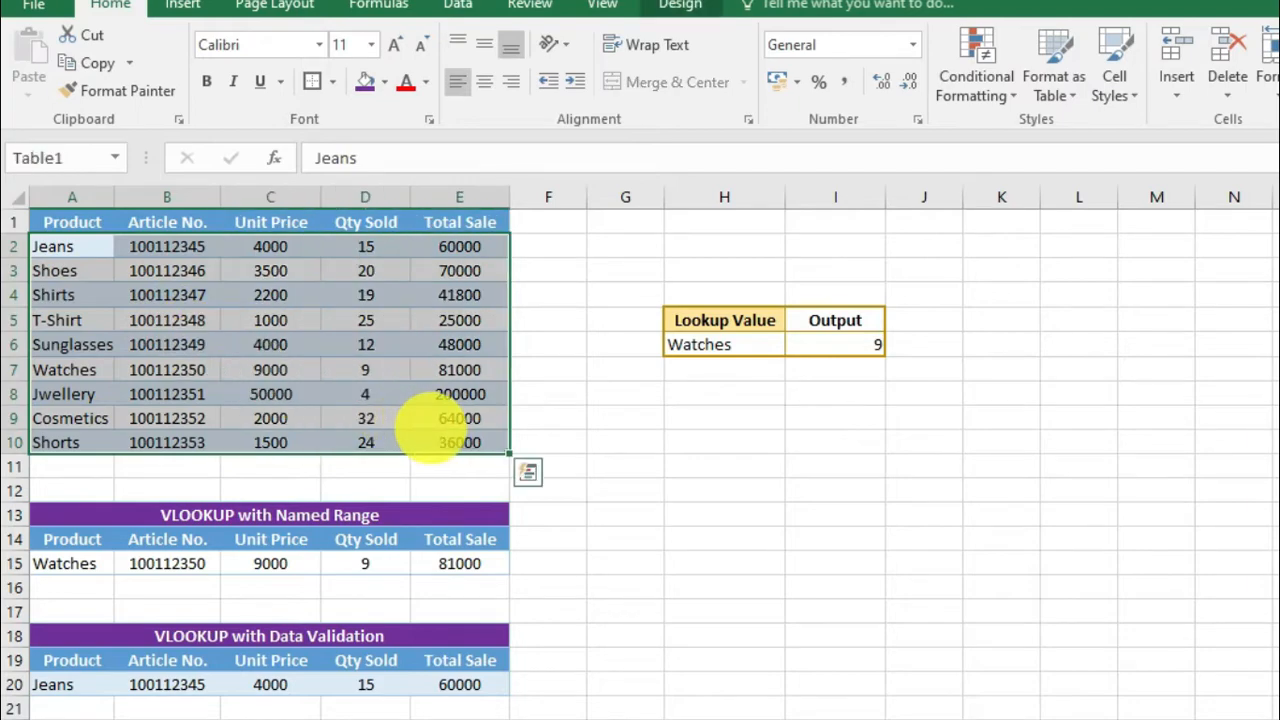
key("ctrl+c")
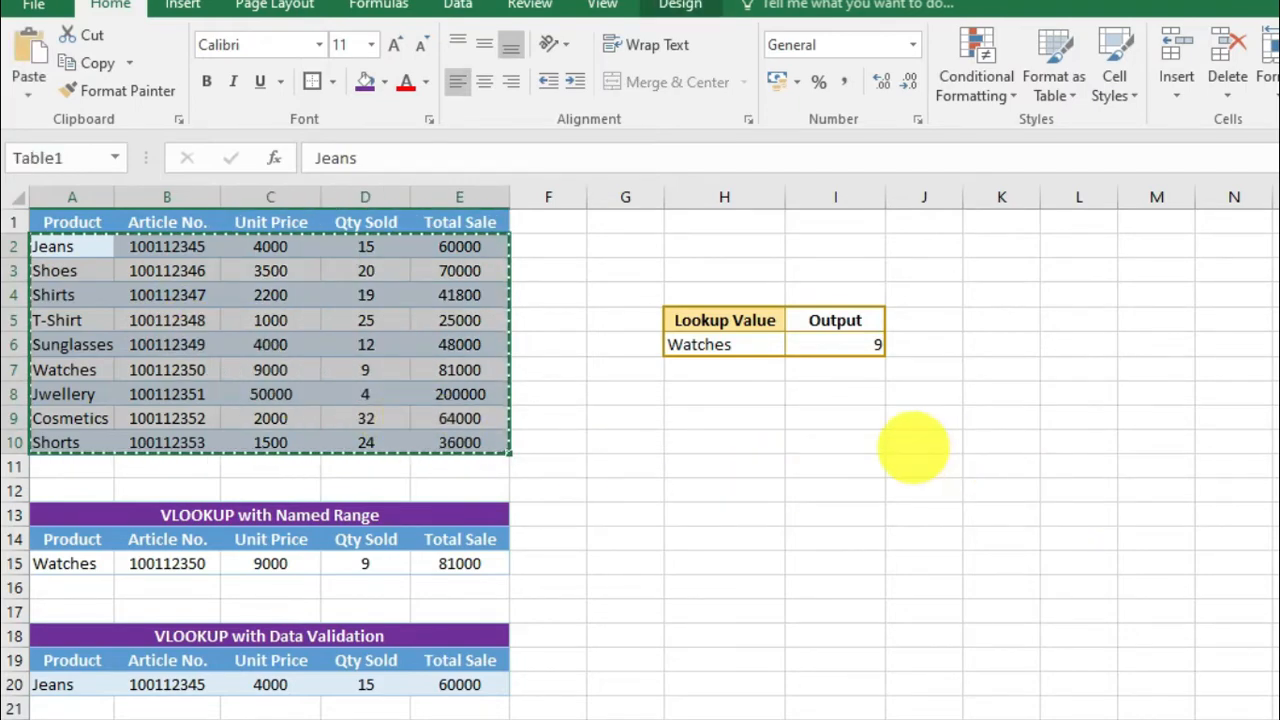
Paste the copied table as values starting at K8 and autofit column L to the article numbers
left_click(914, 443)
right_click(984, 392)
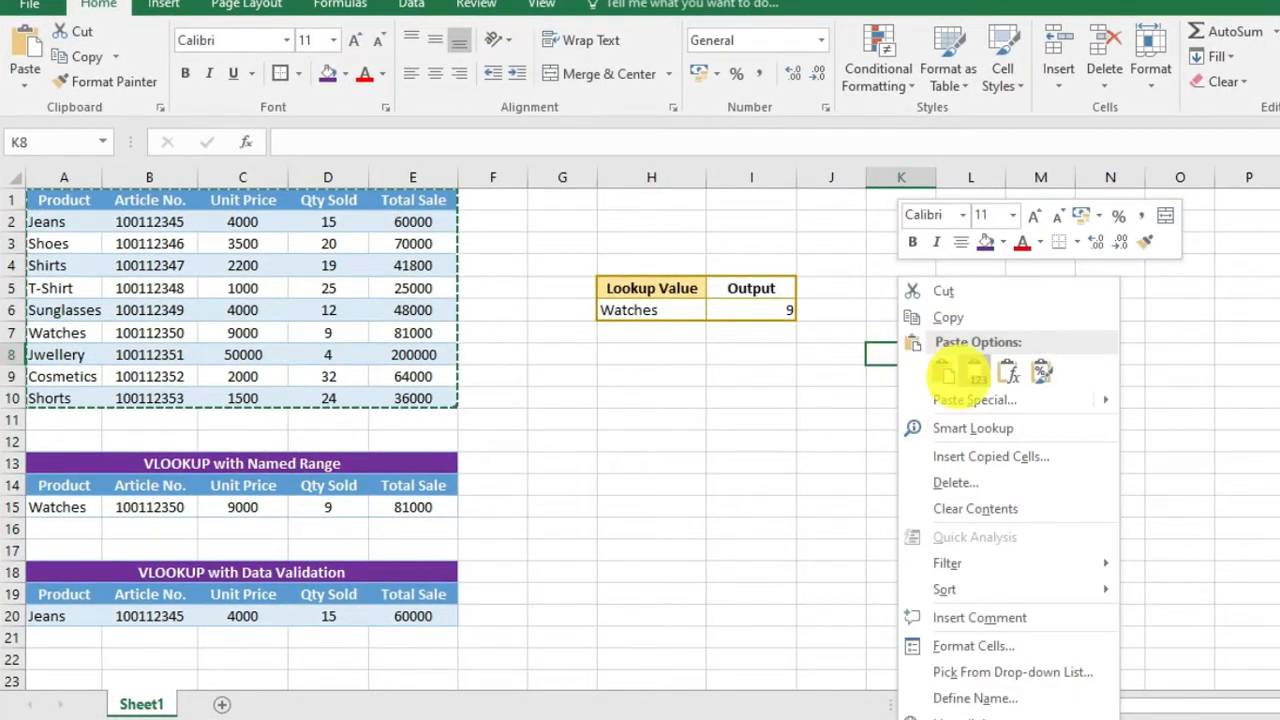
left_click(976, 372)
left_click(748, 528)
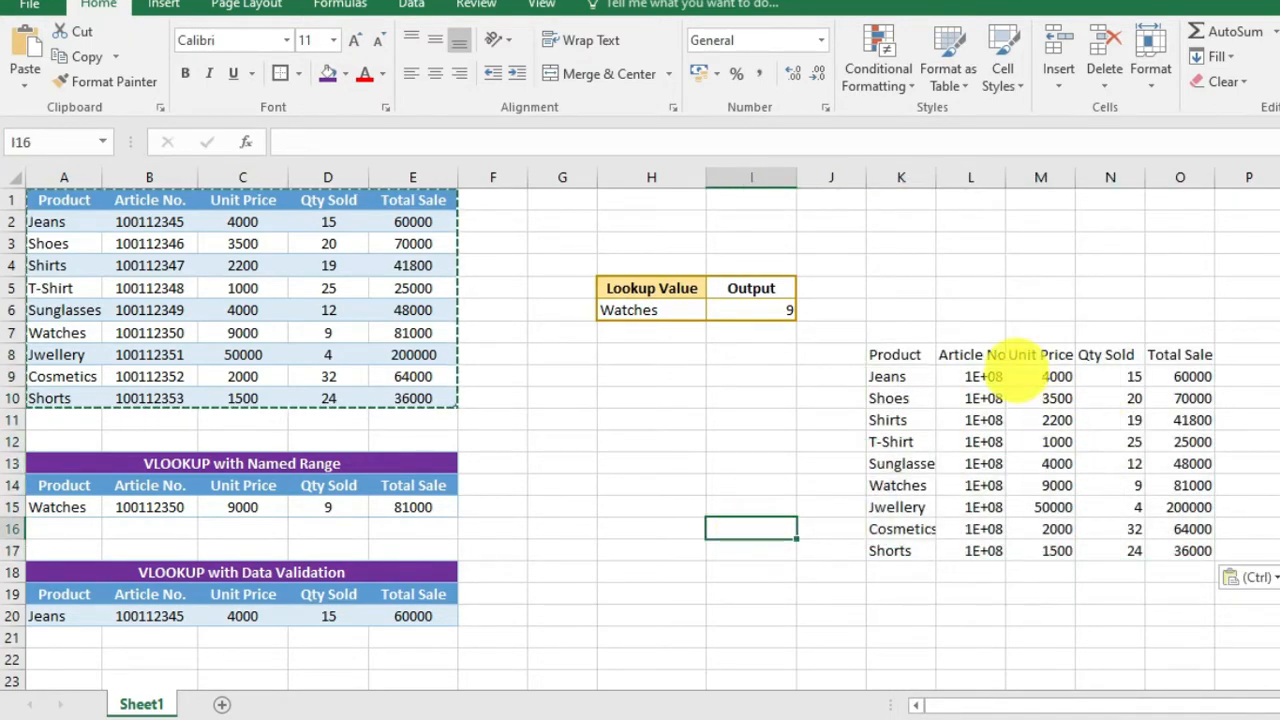
double_click(1004, 180)
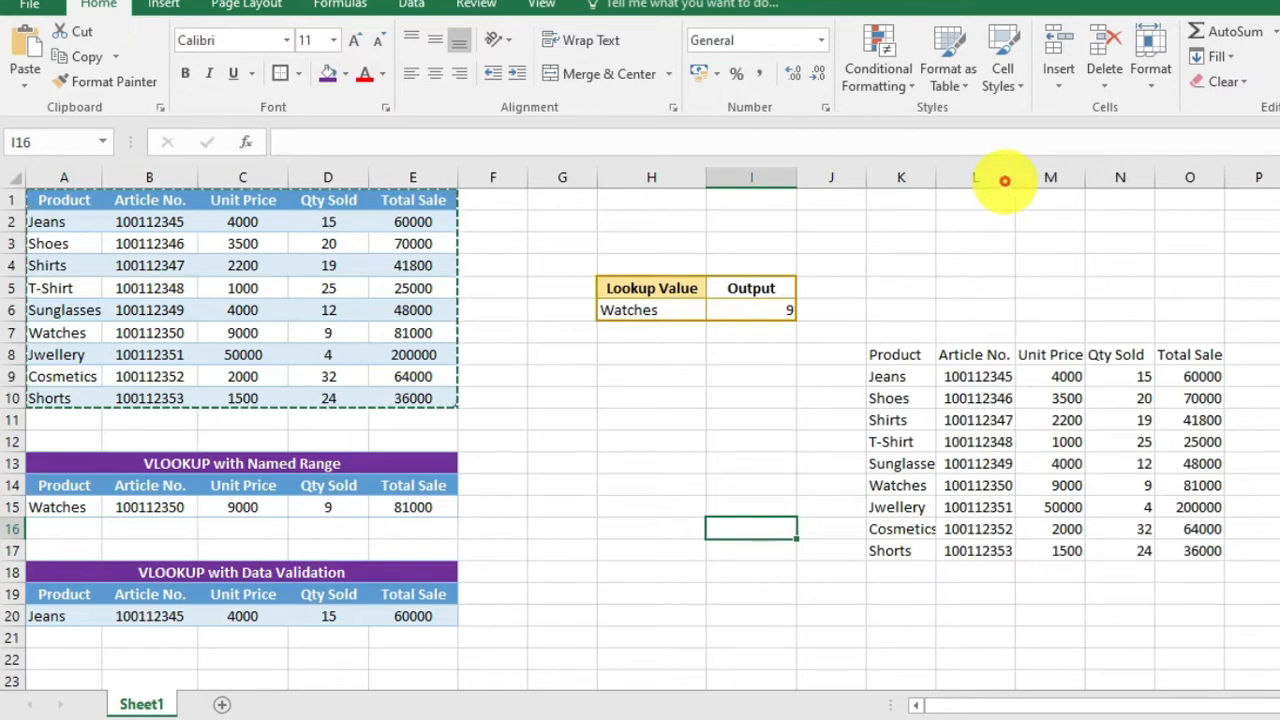
left_click(975, 615)
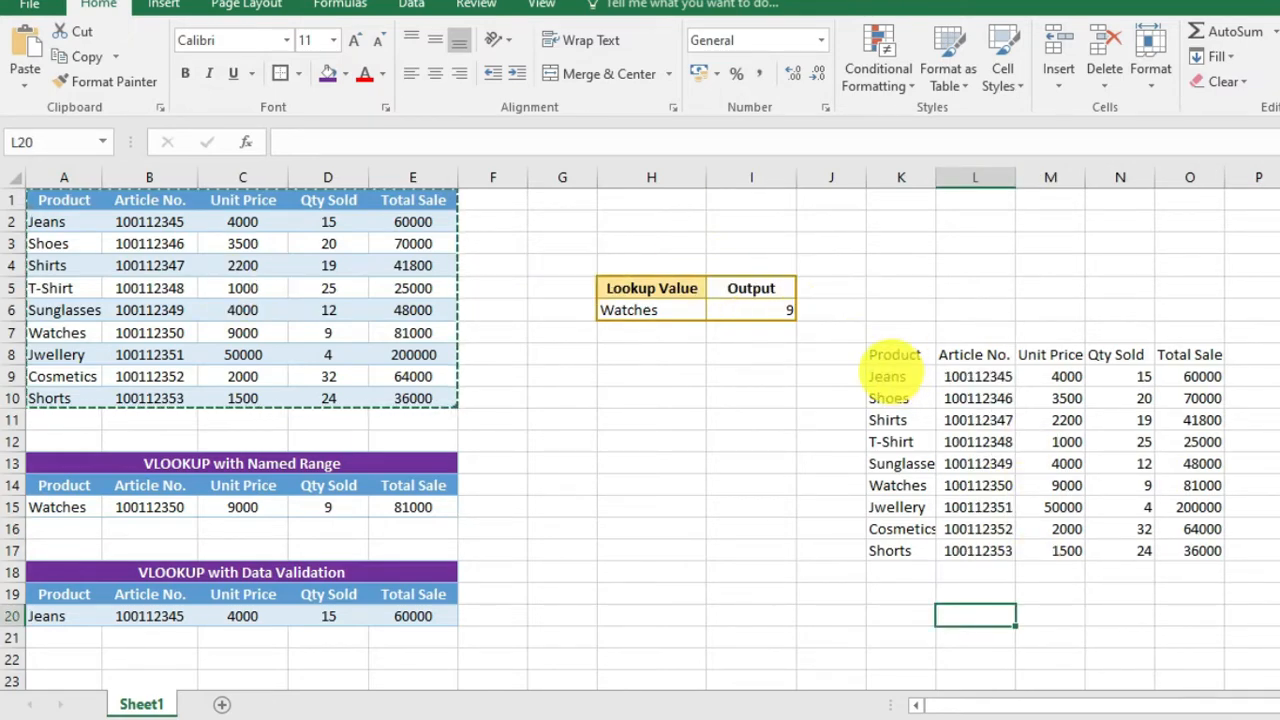
Convert the pasted range K8:O17 into an Excel table with headers
left_click_drag(895, 354, 1203, 550)
left_click(952, 598)
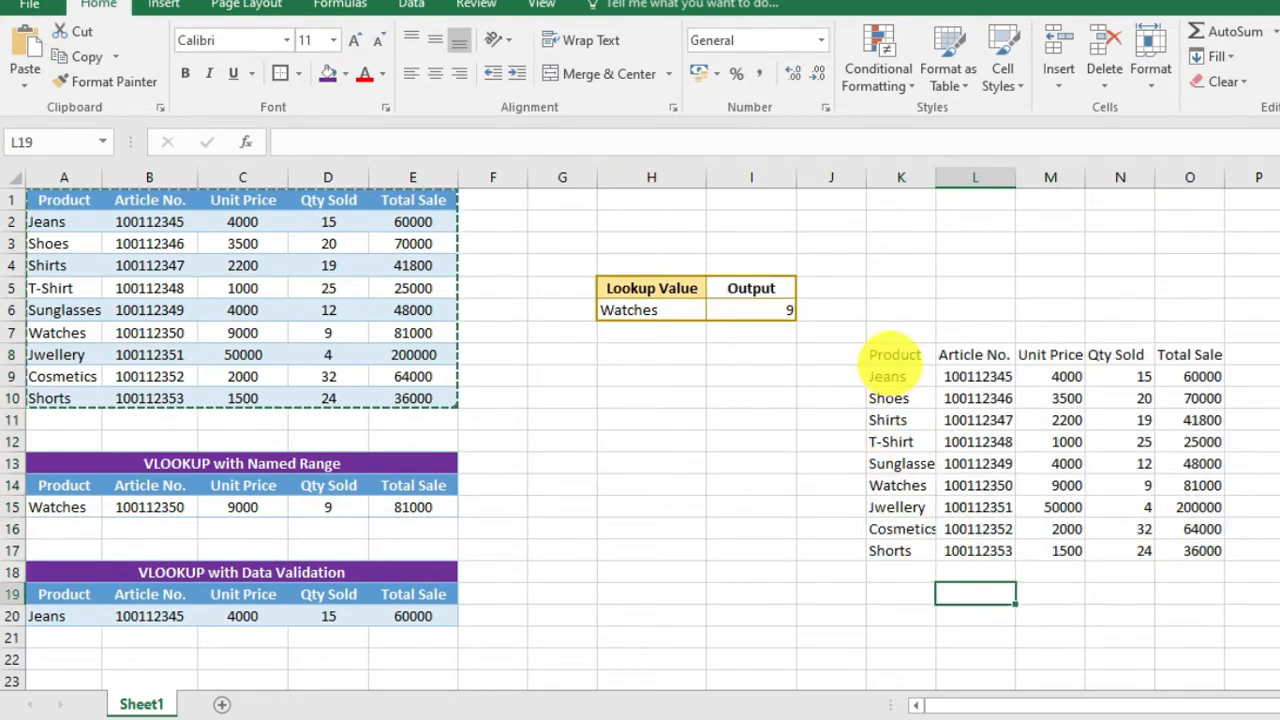
left_click_drag(894, 356, 1196, 552)
left_click(163, 6)
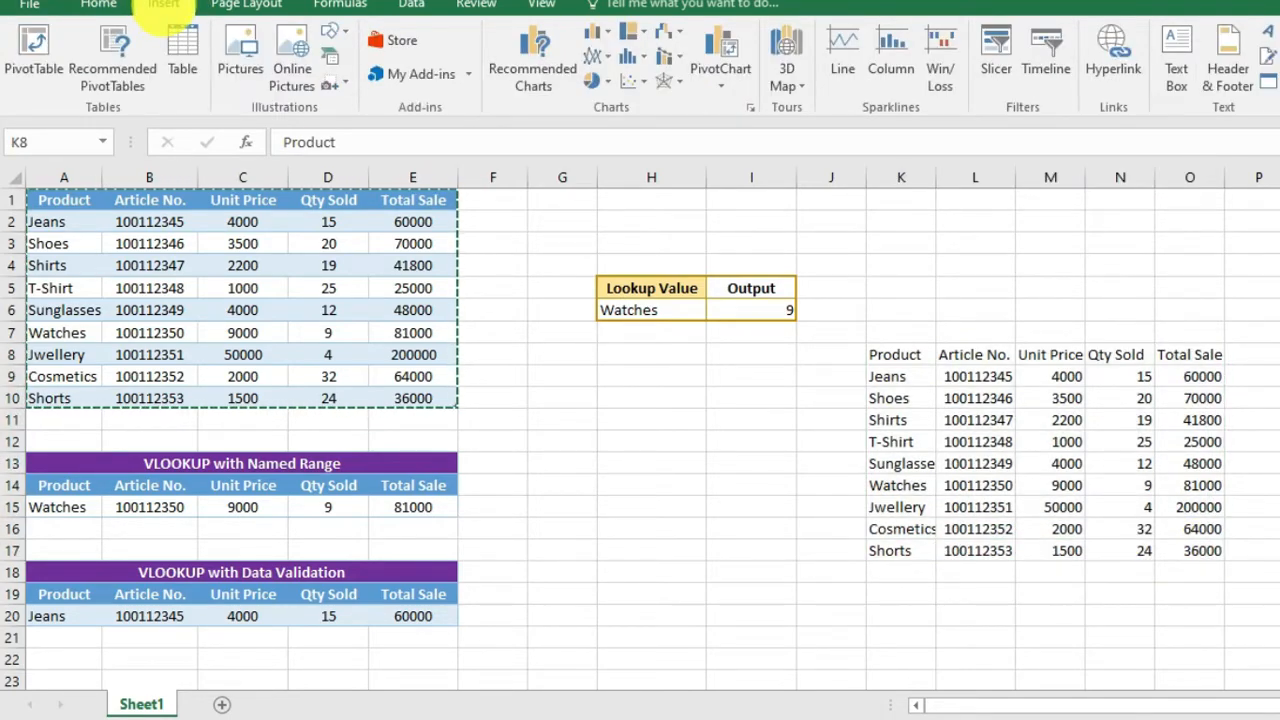
left_click(183, 45)
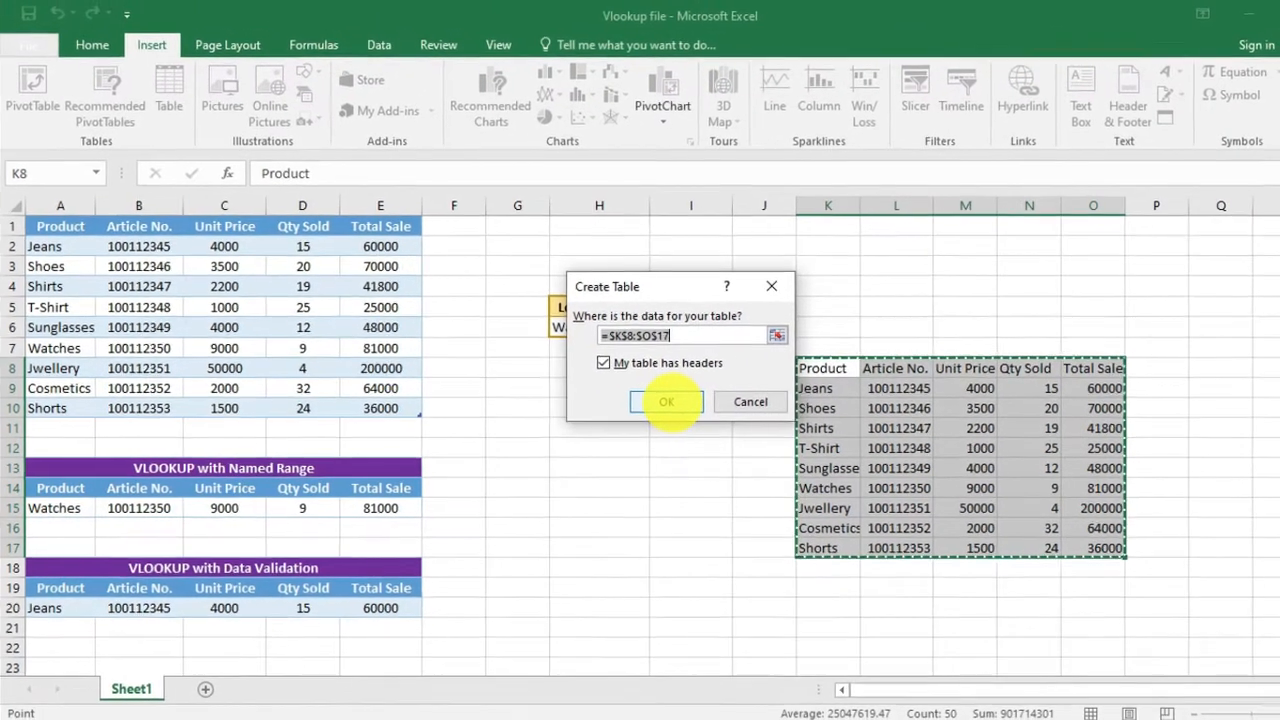
left_click(724, 391)
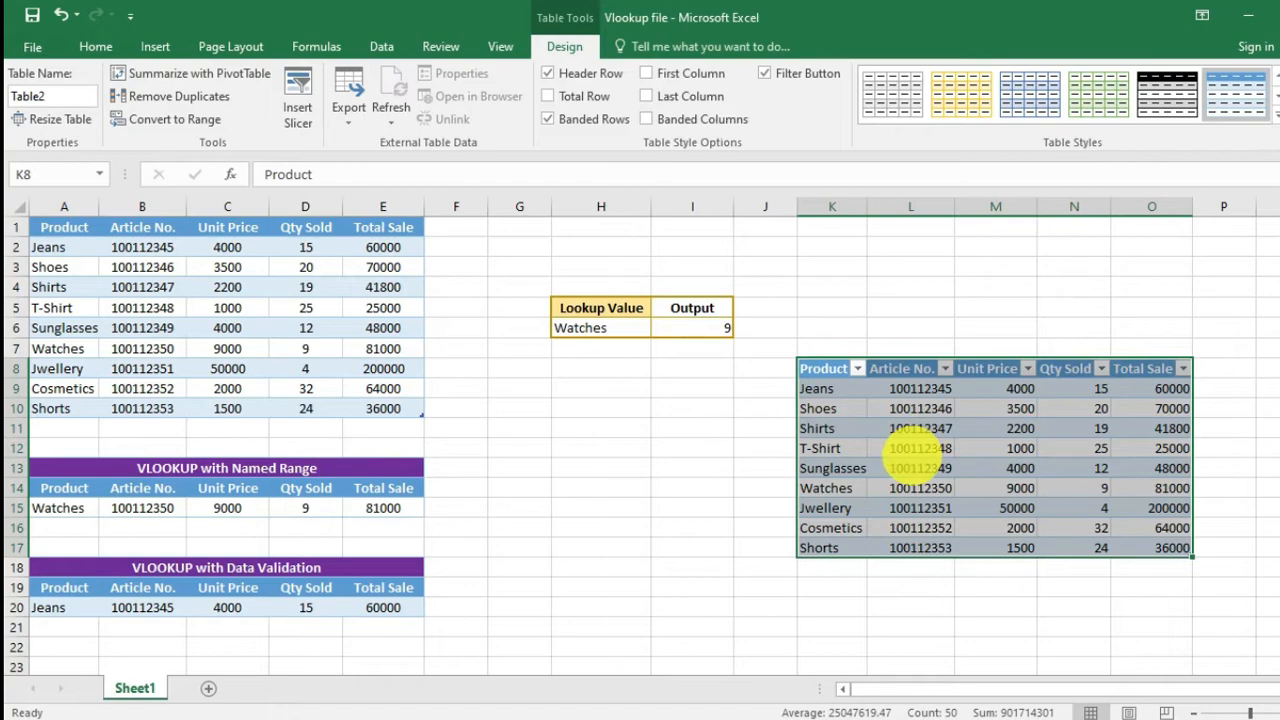
left_click(714, 557)
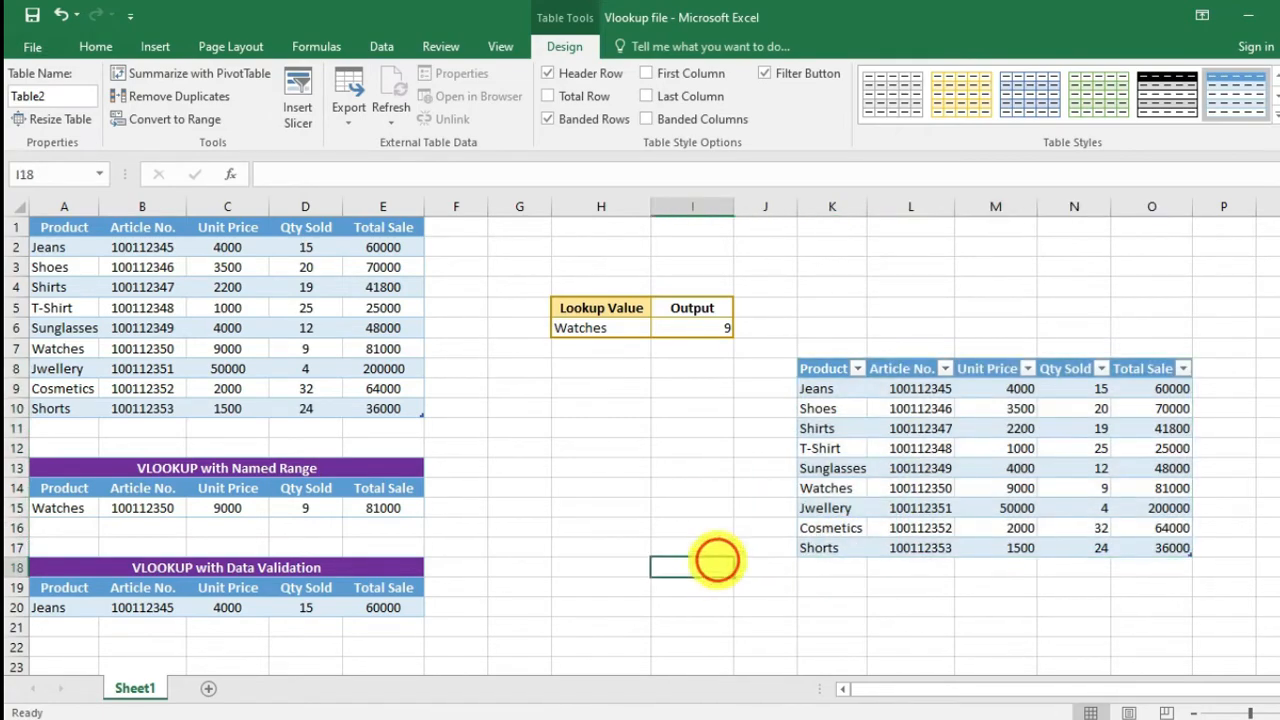
Rename the new table at K8:O17 as Vtab and check the name from a cell inside it
left_click(828, 372)
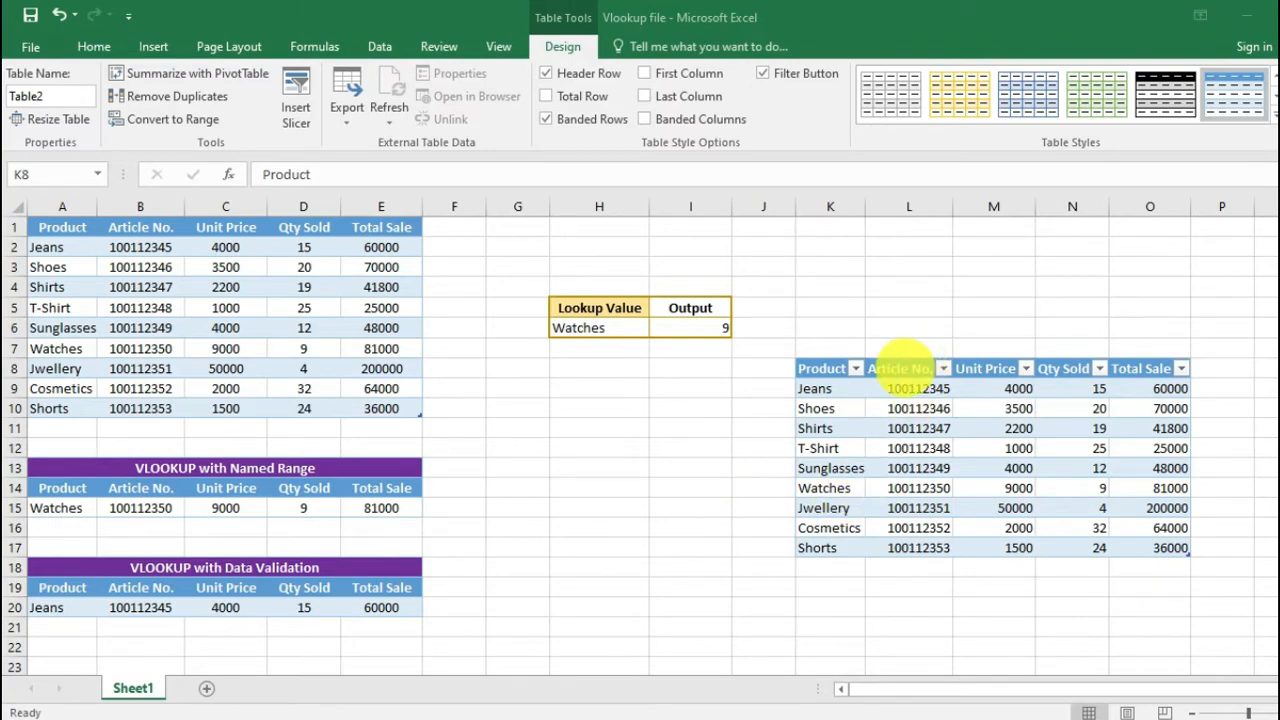
left_click(903, 367)
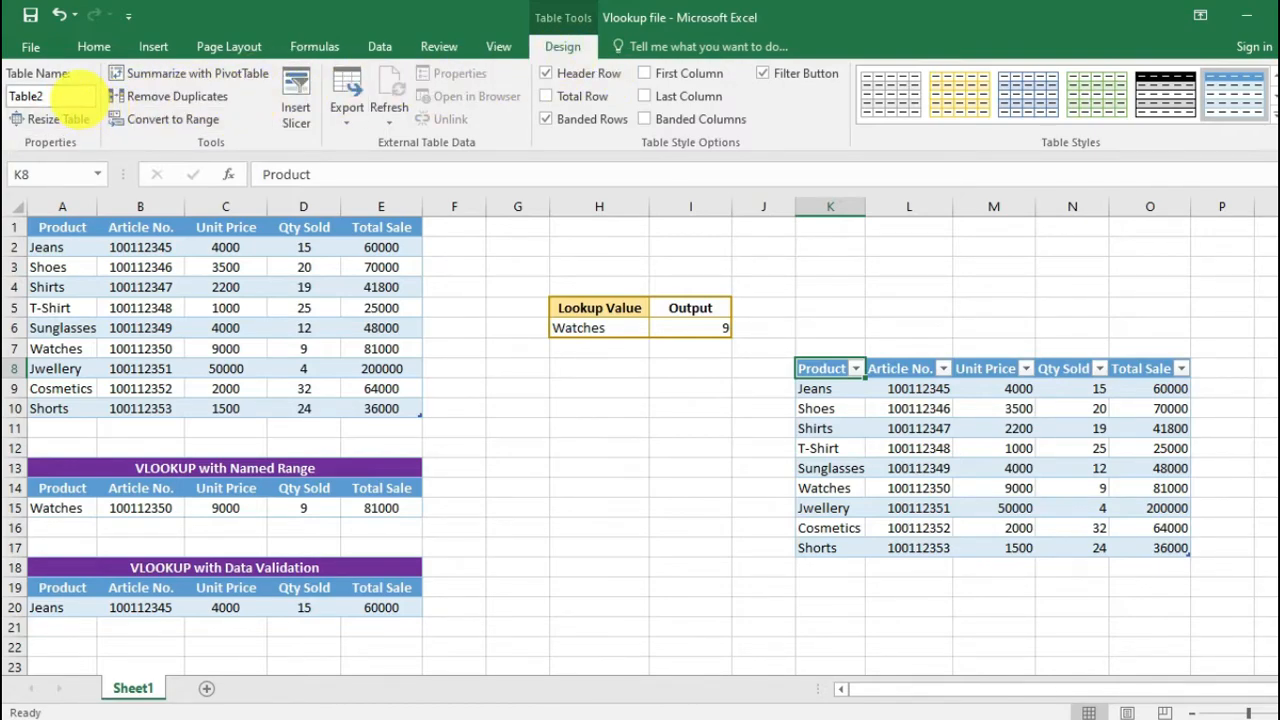
left_click(72, 95)
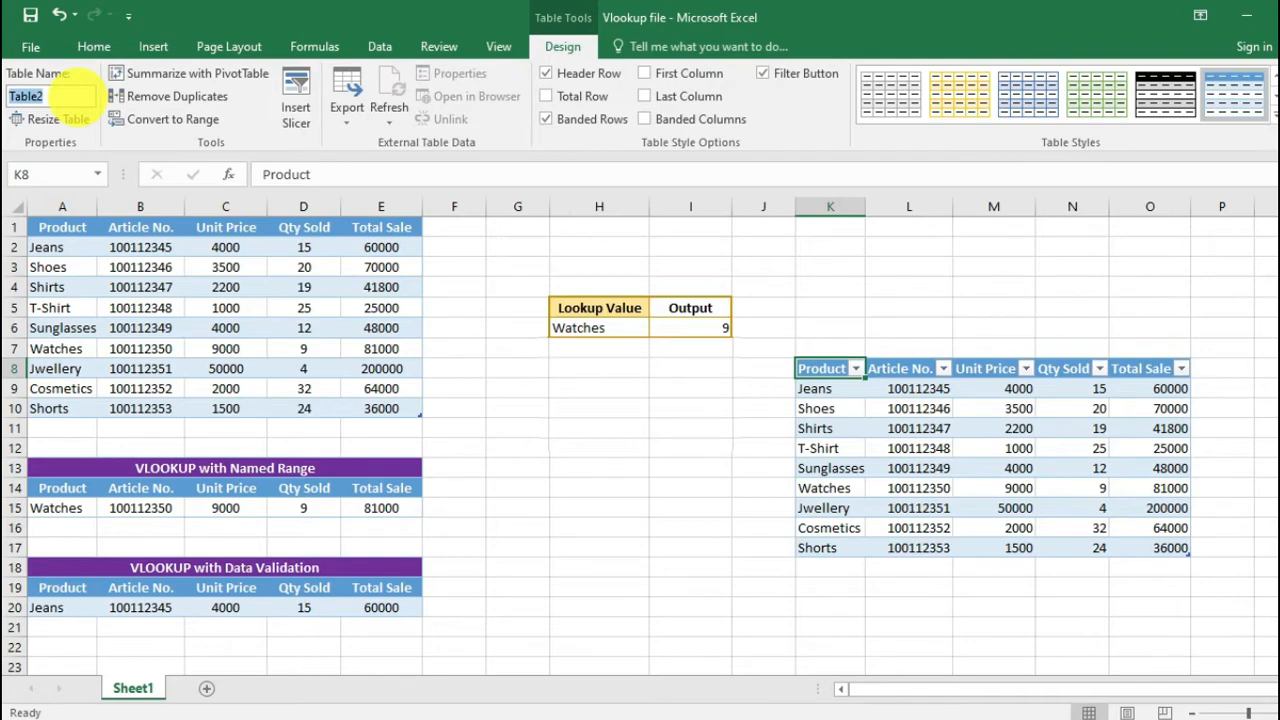
type("Vtab")
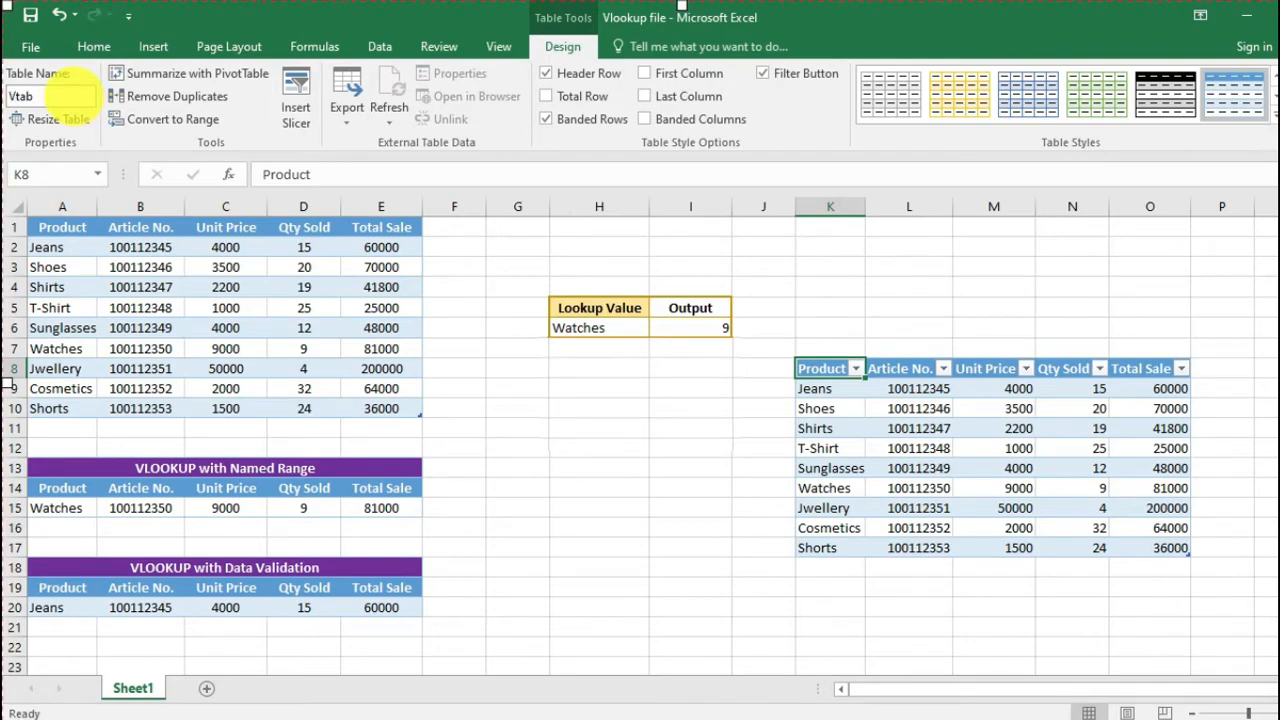
left_click(610, 508)
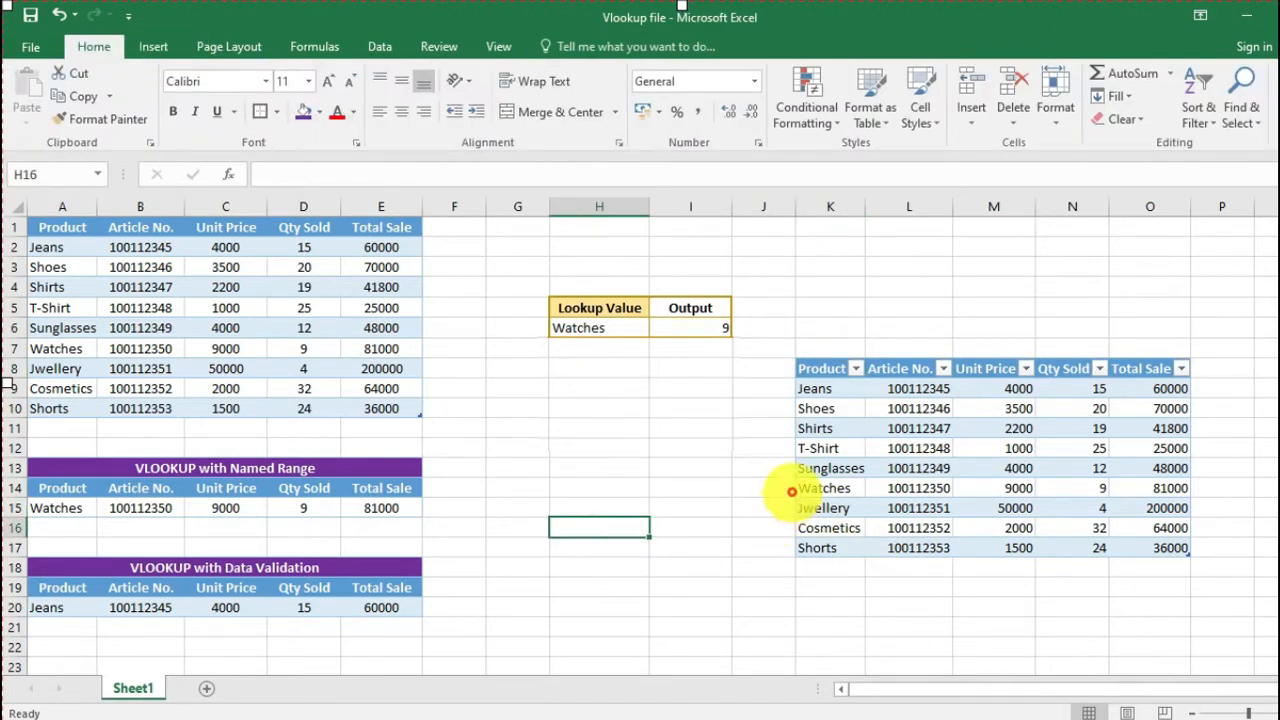
left_click(826, 472)
left_click(958, 449)
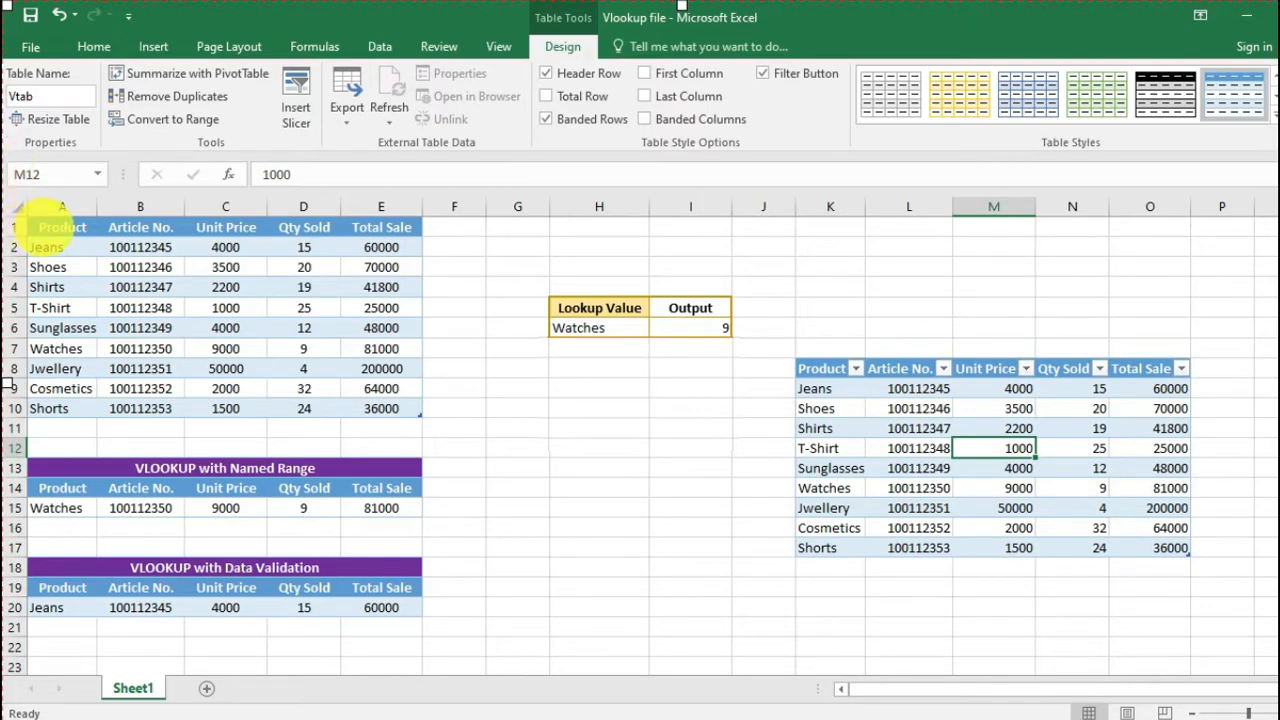
Clear the Watches row's results in B15:E15 of the VLOOKUP with Named Range section
left_click_drag(47, 225, 410, 410)
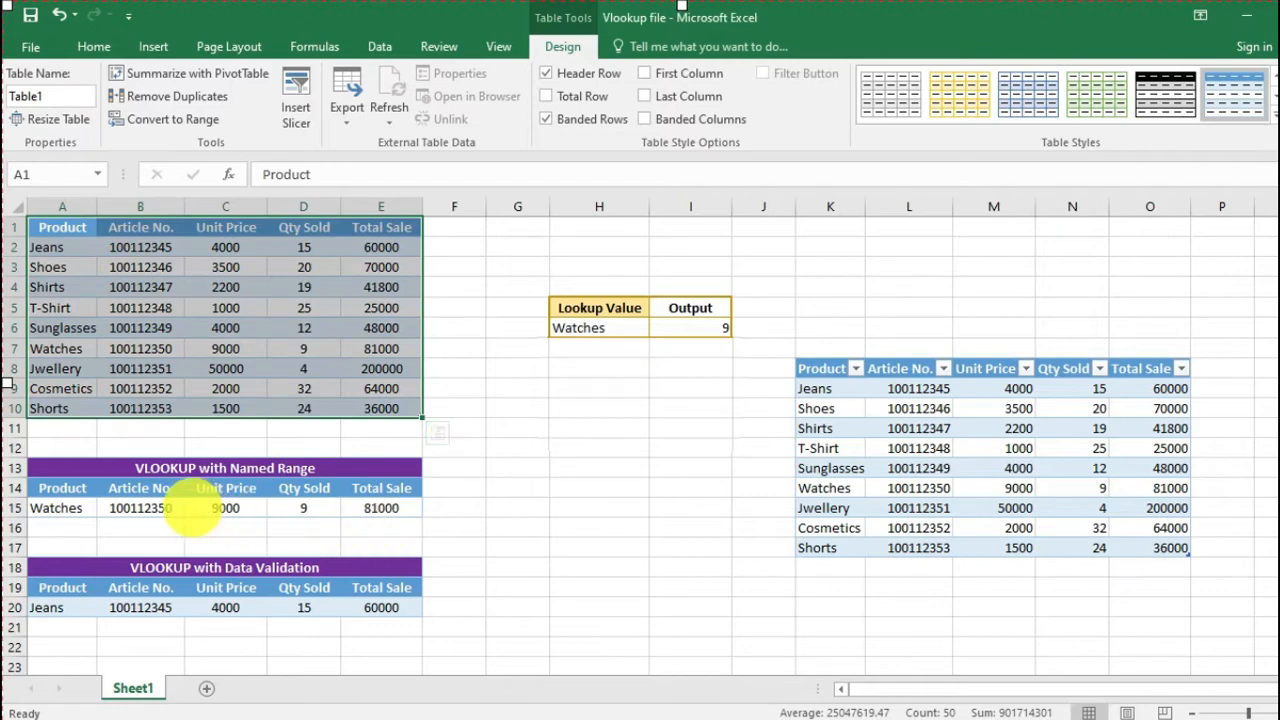
left_click(158, 527)
left_click_drag(145, 508, 381, 508)
key("Delete")
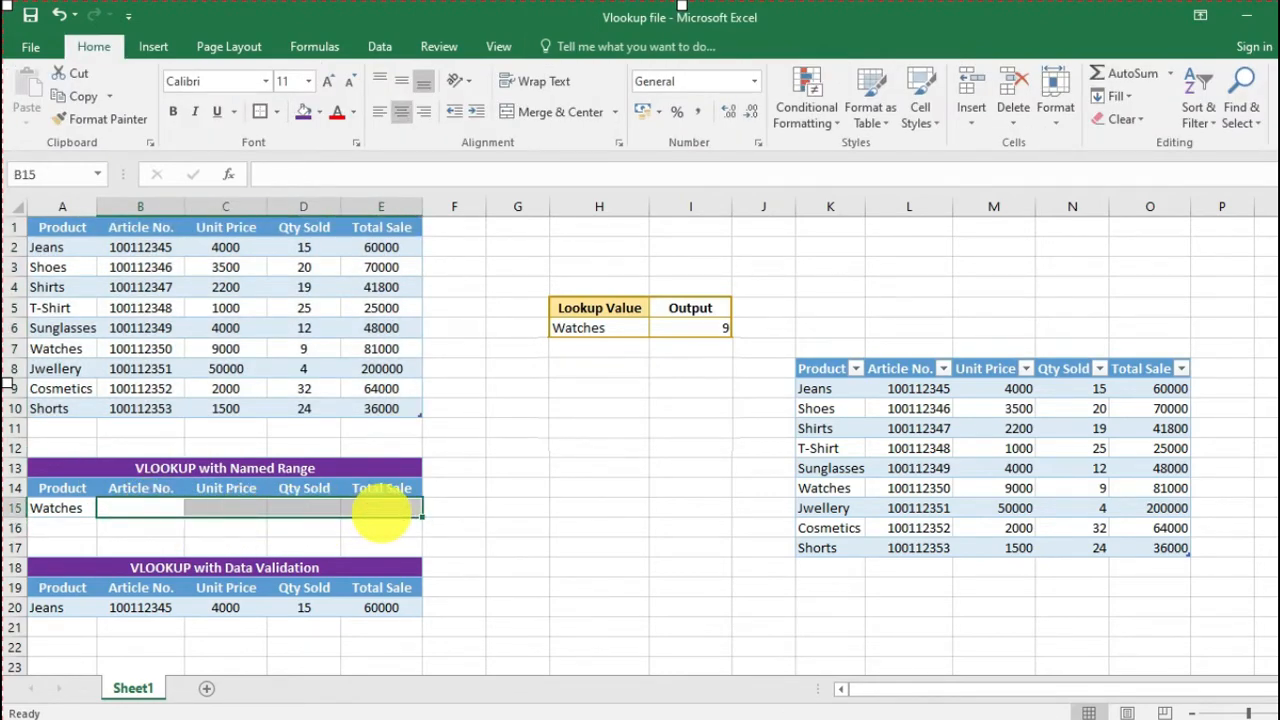
Enter =VLOOKUP(A15,Vtab,5,0) in E15 to look up the Total Sale for the product in A15
left_click(394, 512)
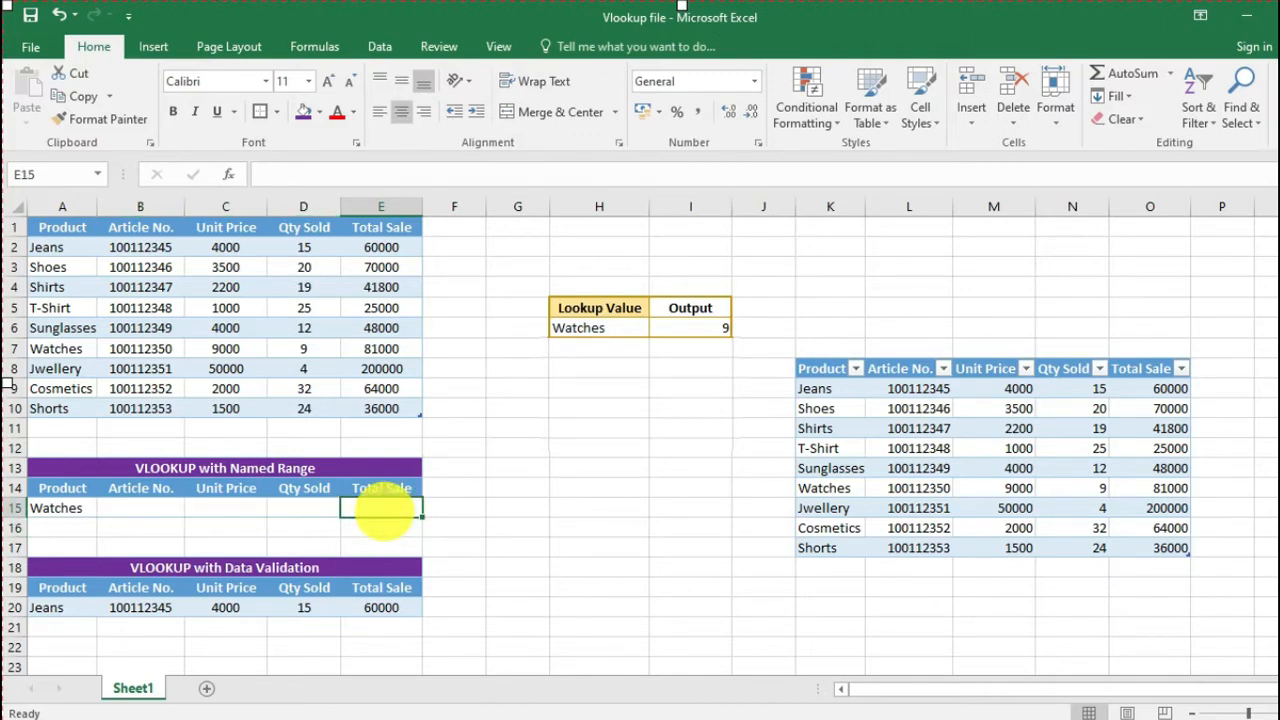
type("=vlo")
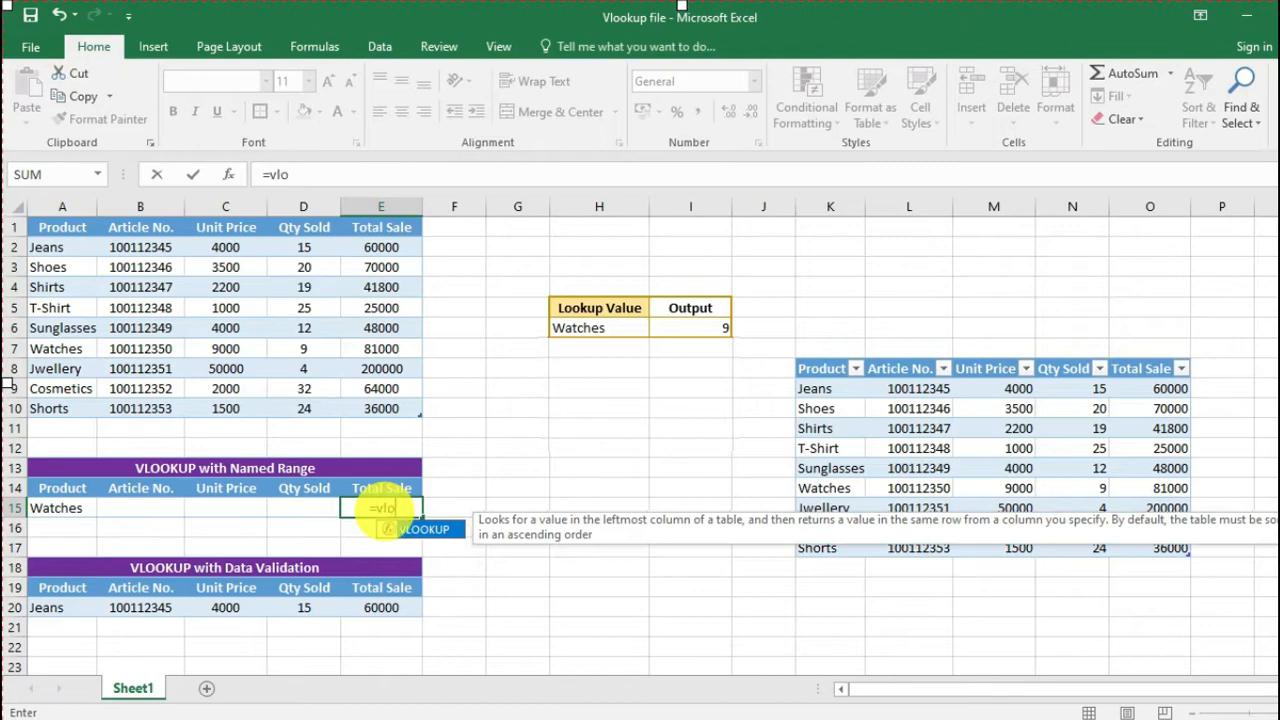
key("Tab")
key("Left")
key("Left")
key("Left")
key("Left")
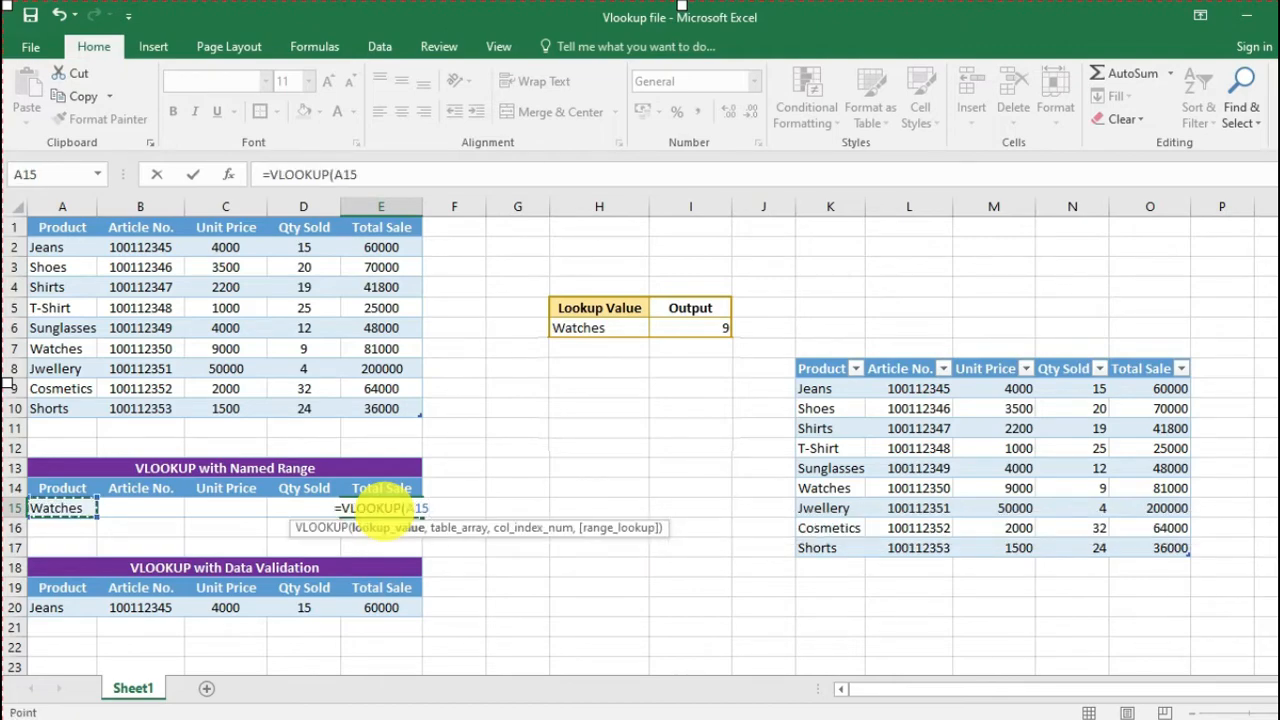
type(",")
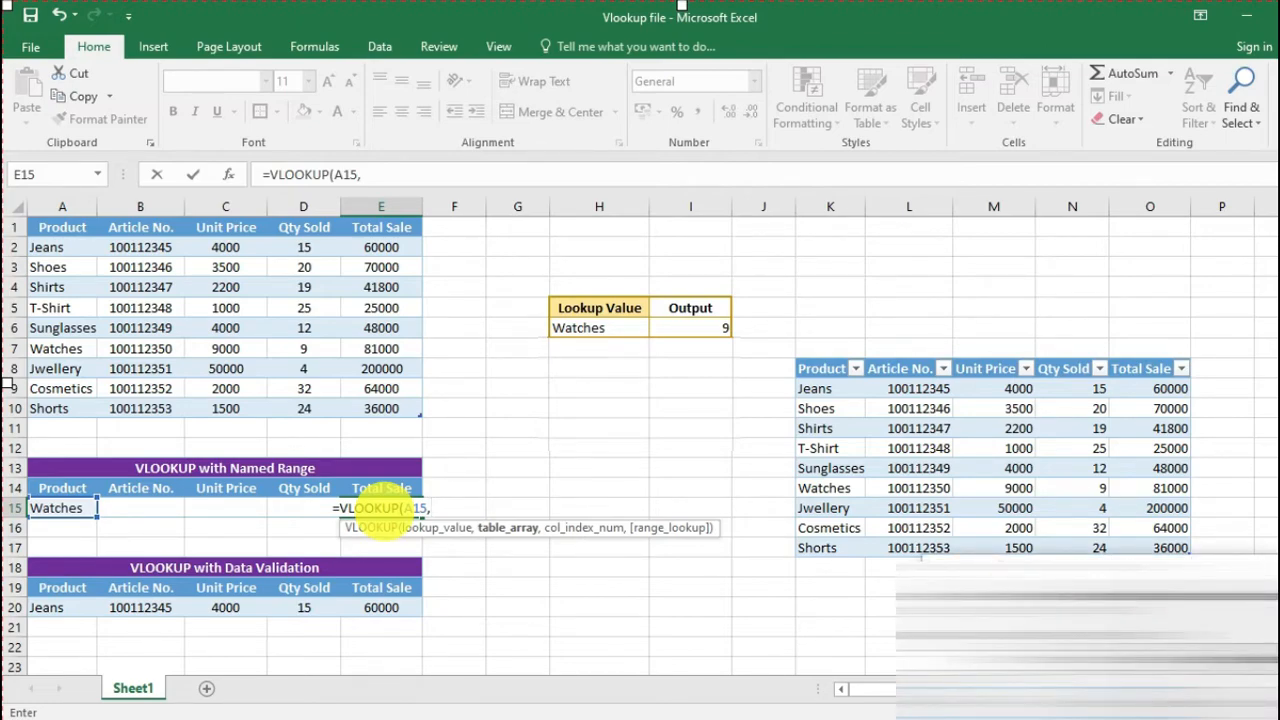
type("Vta")
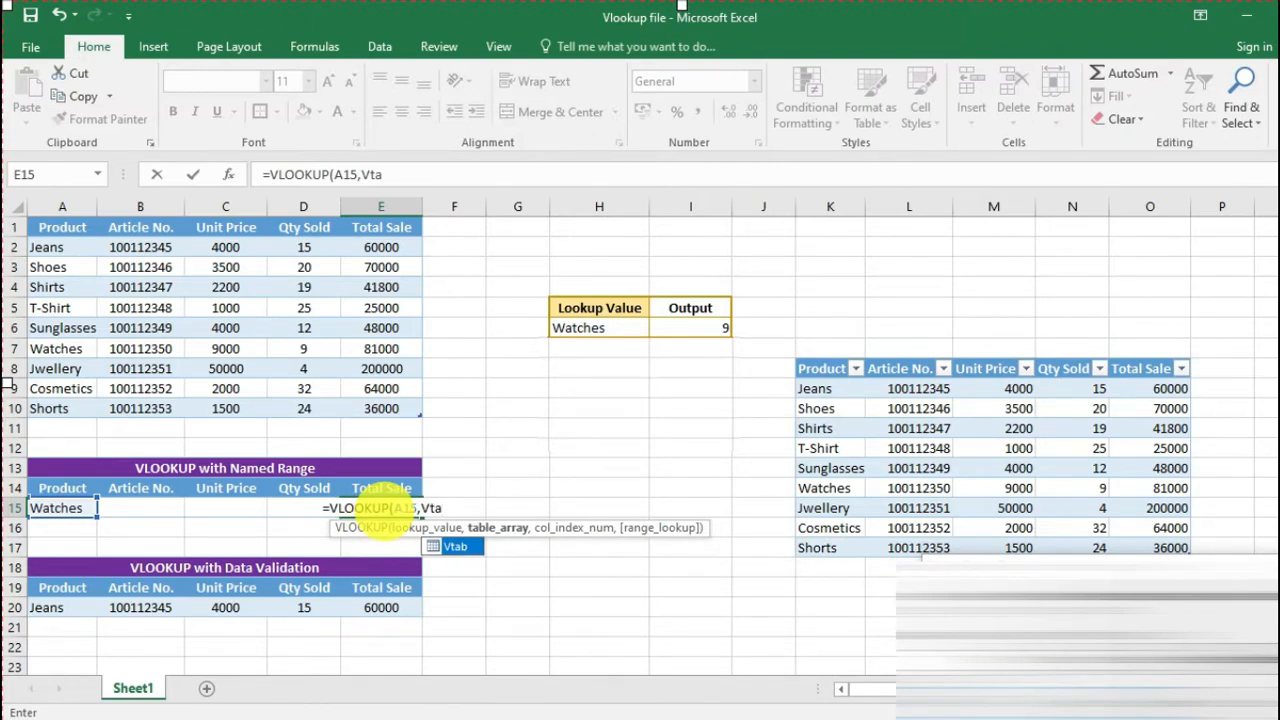
key("Tab")
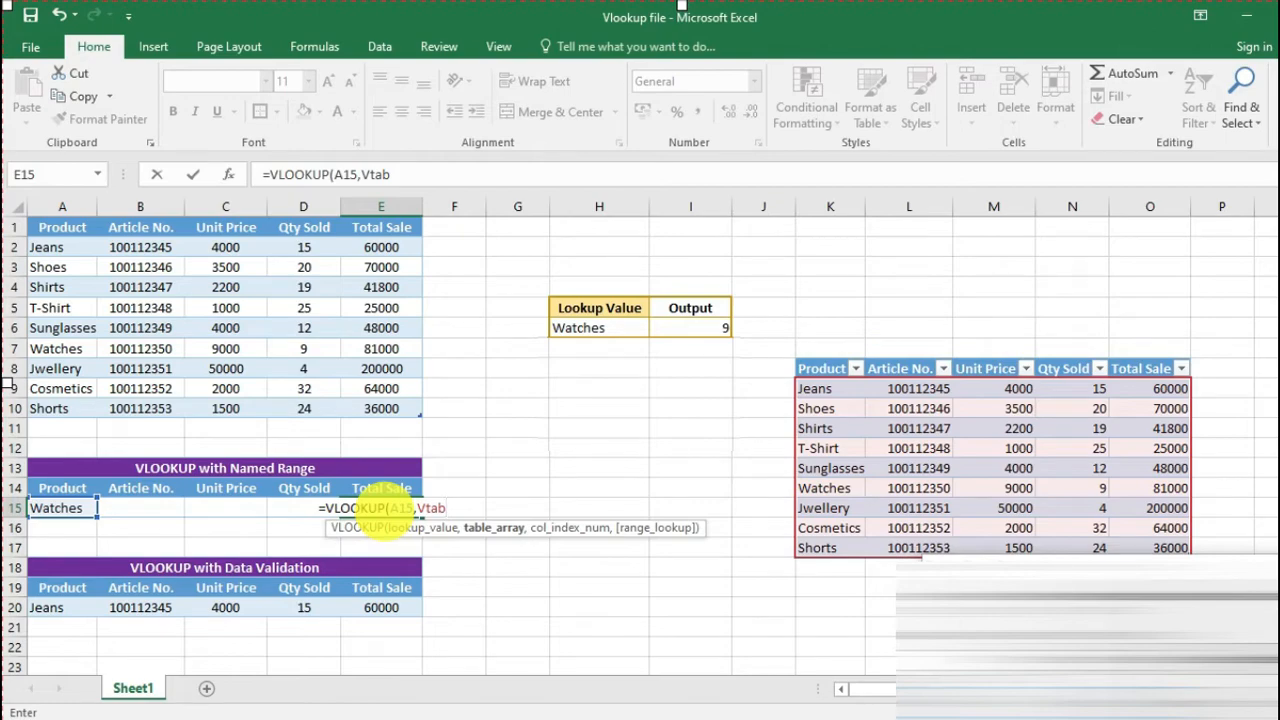
type(",")
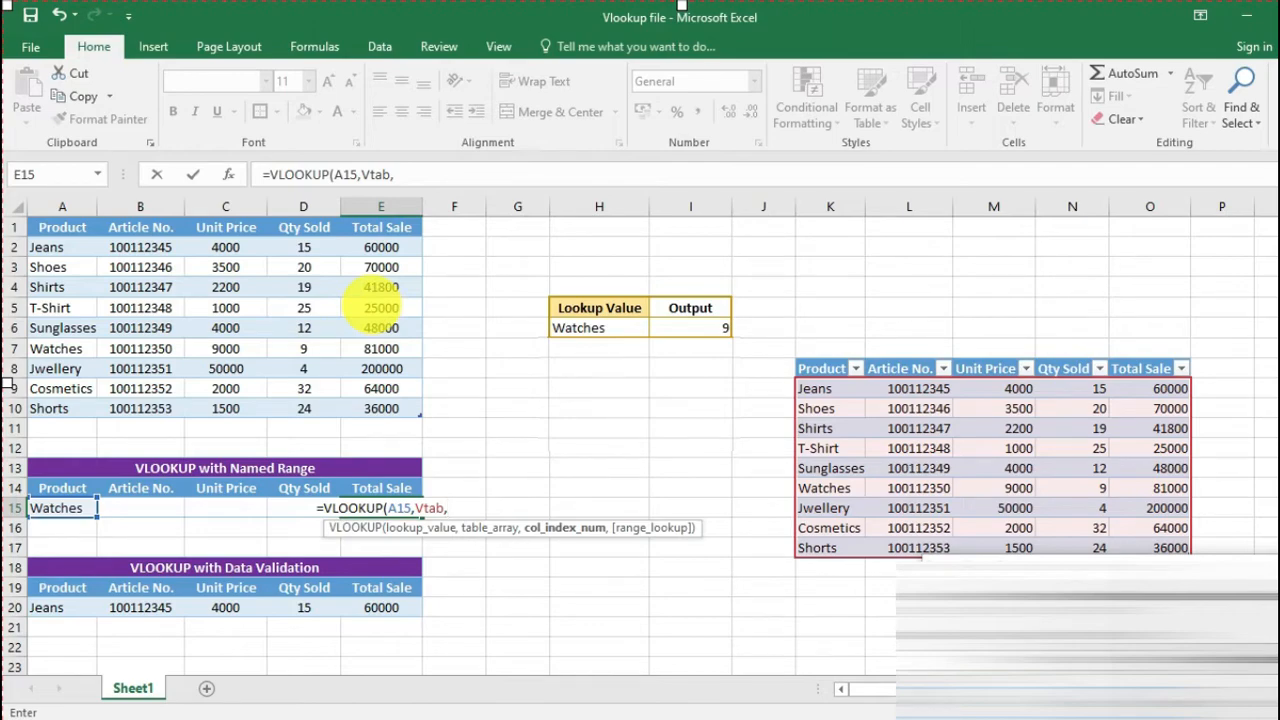
type("5,")
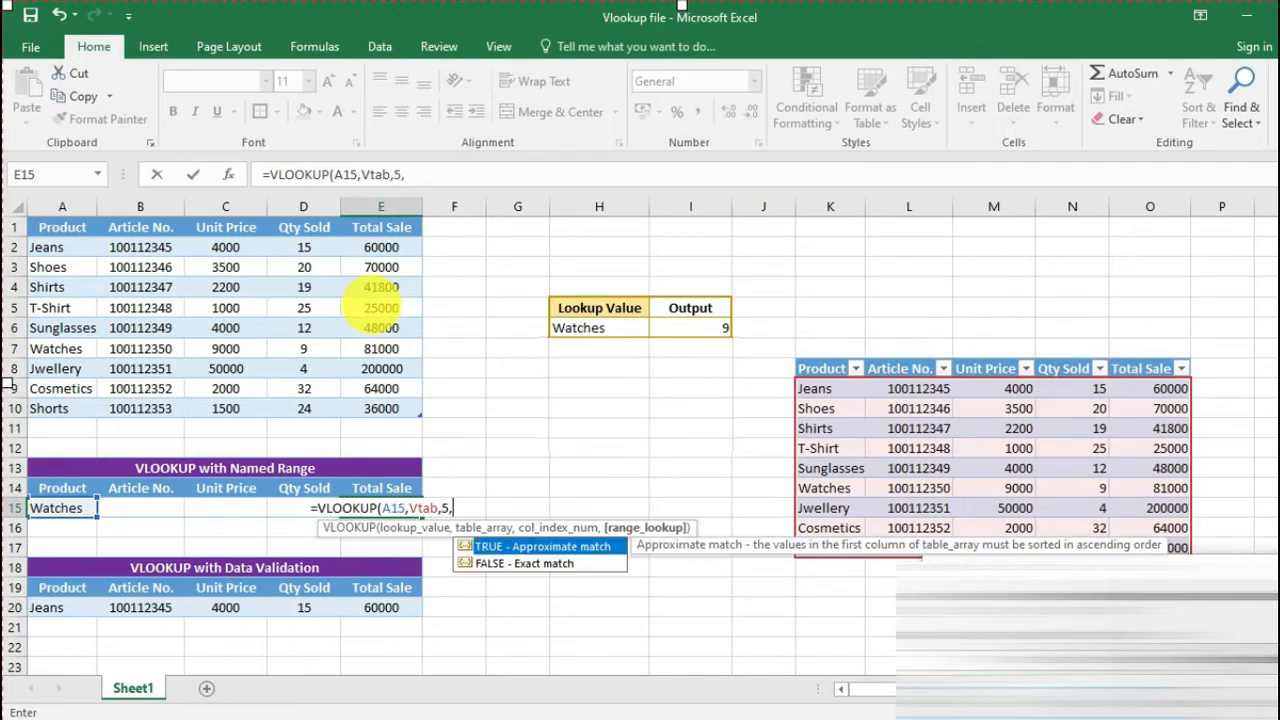
type("0")
key("Return")
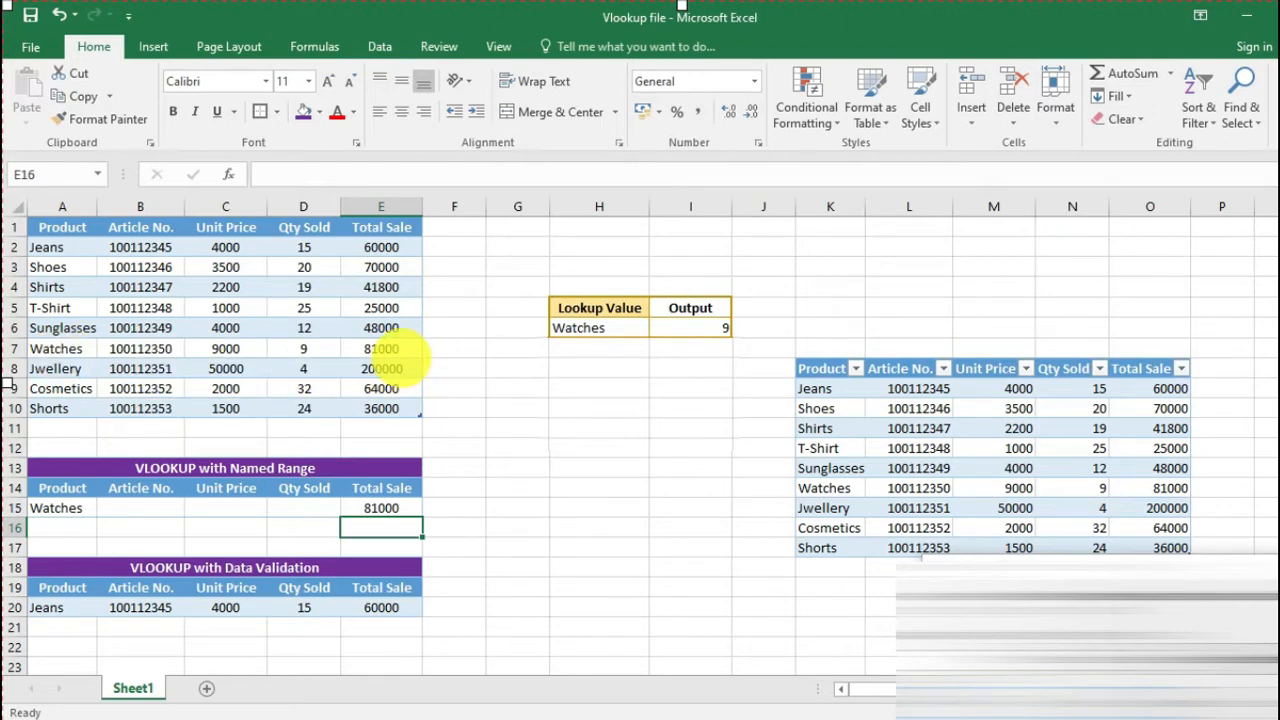
Compare the original table at A1:E10 with the copy at K8:O17, including each one's table name
left_click(312, 524)
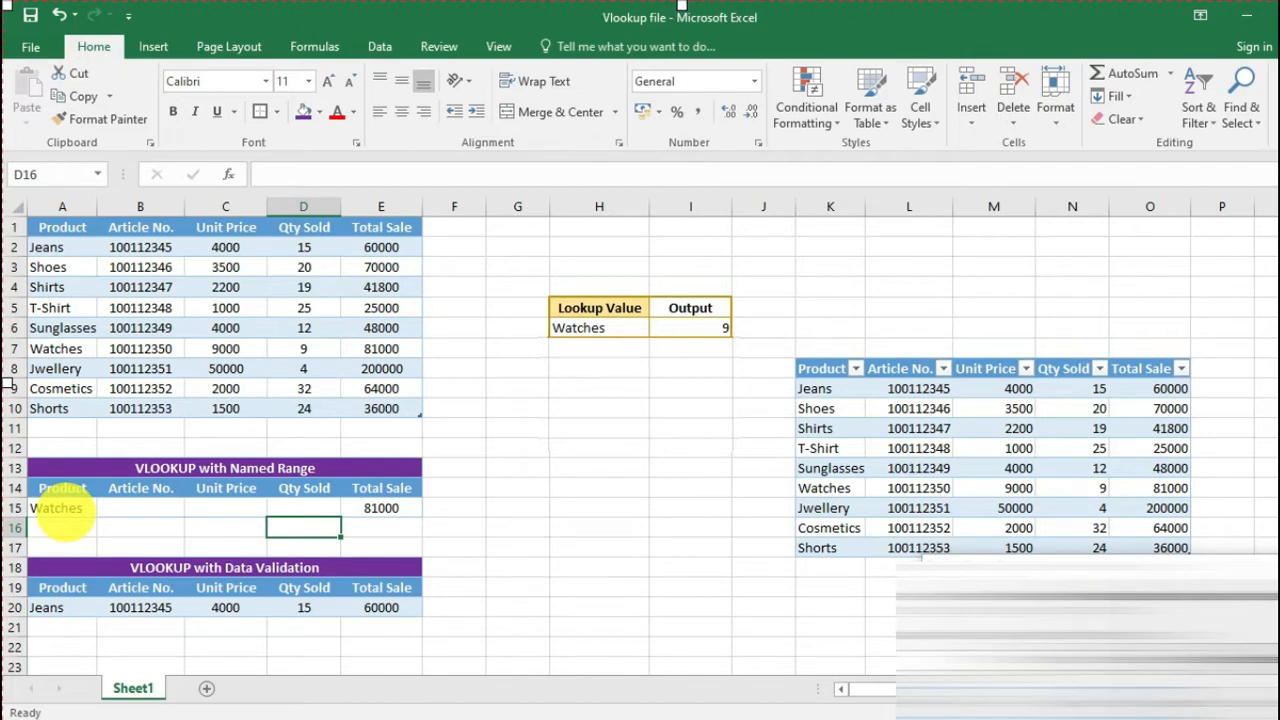
left_click_drag(55, 228, 386, 402)
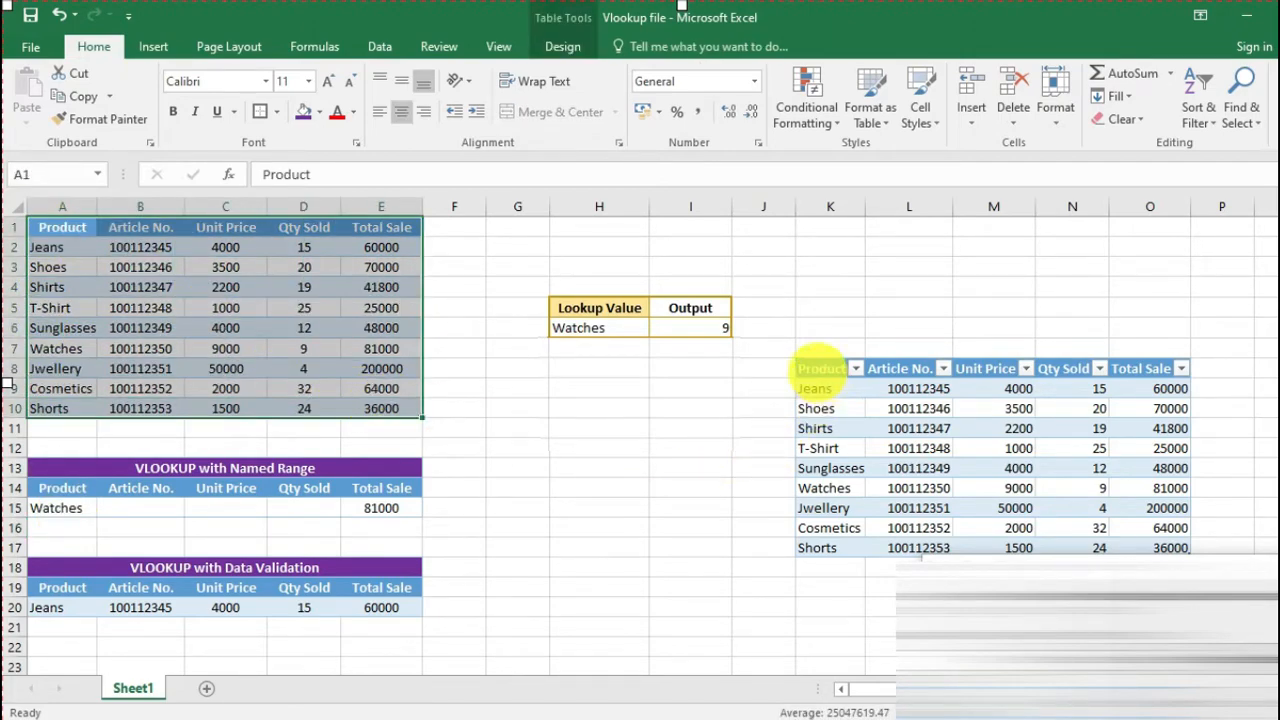
left_click_drag(820, 368, 1165, 545)
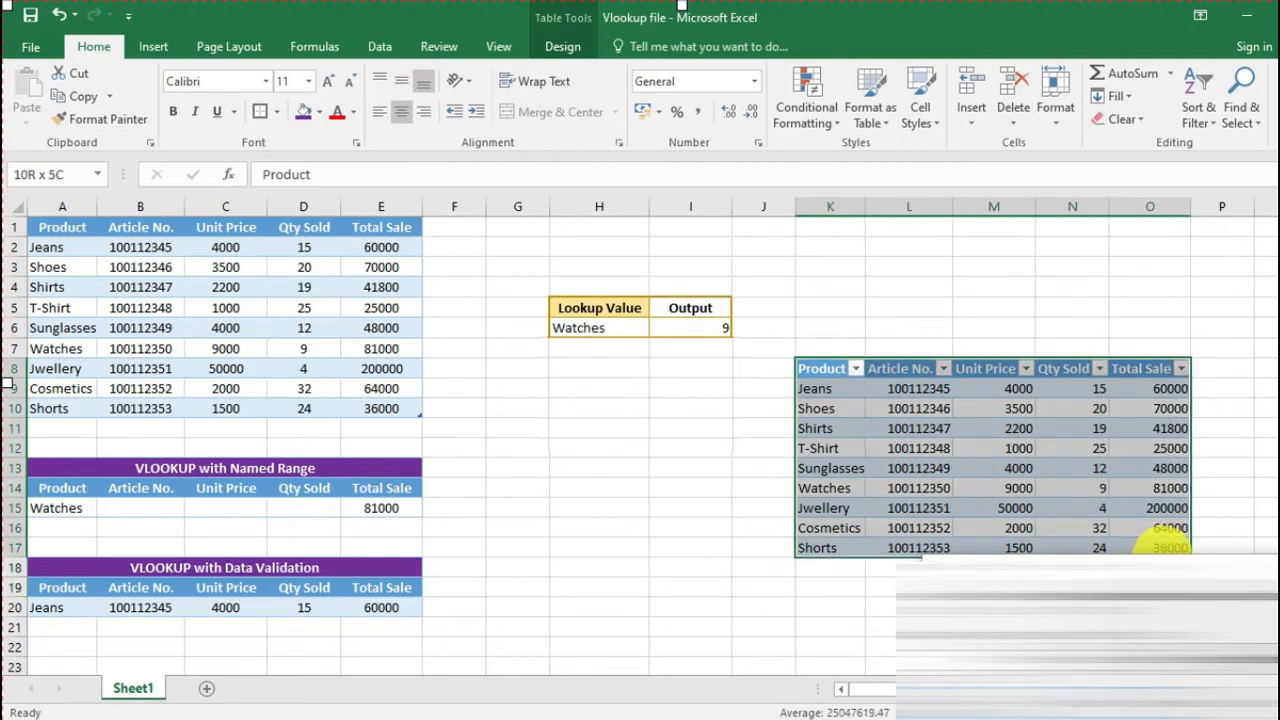
left_click(612, 606)
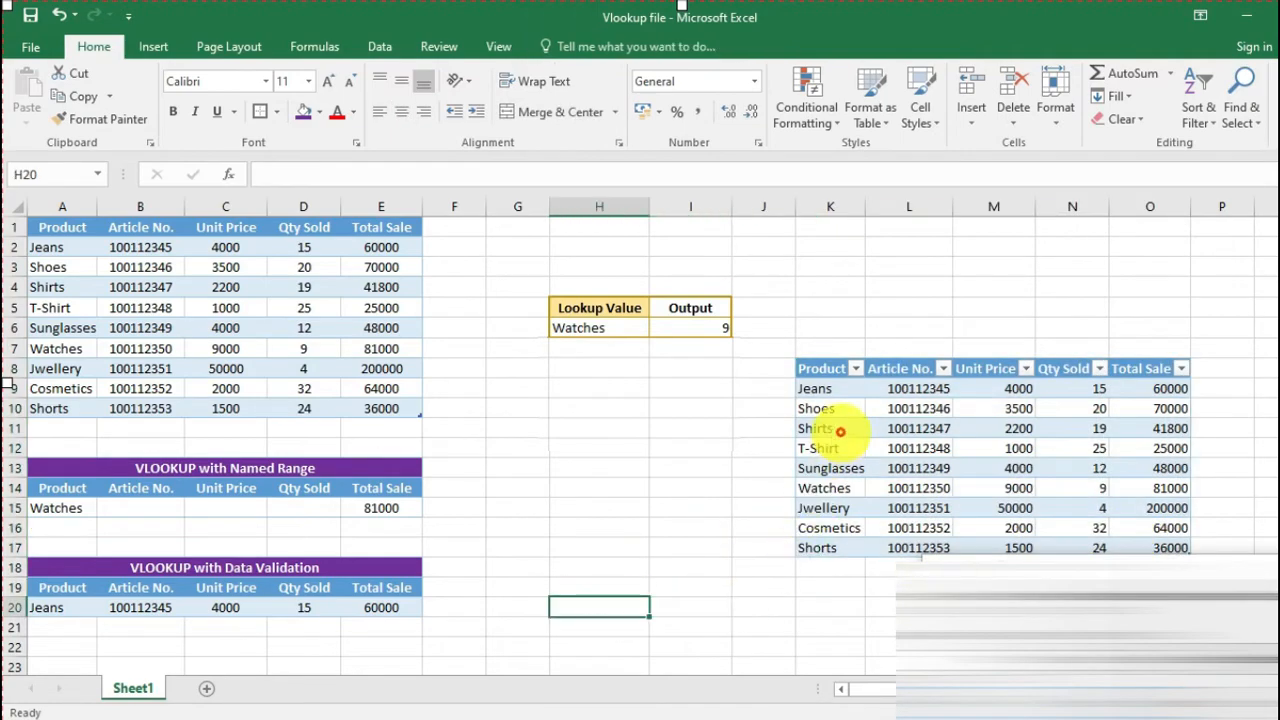
left_click(838, 429)
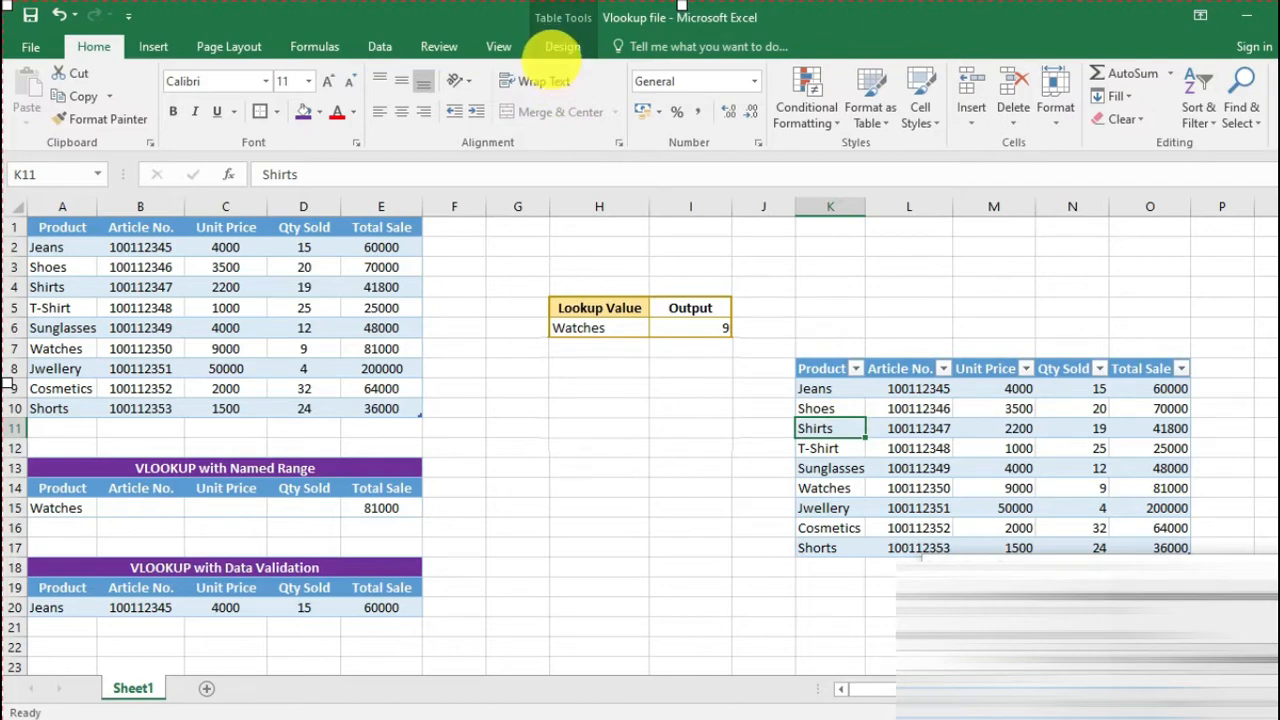
left_click(562, 47)
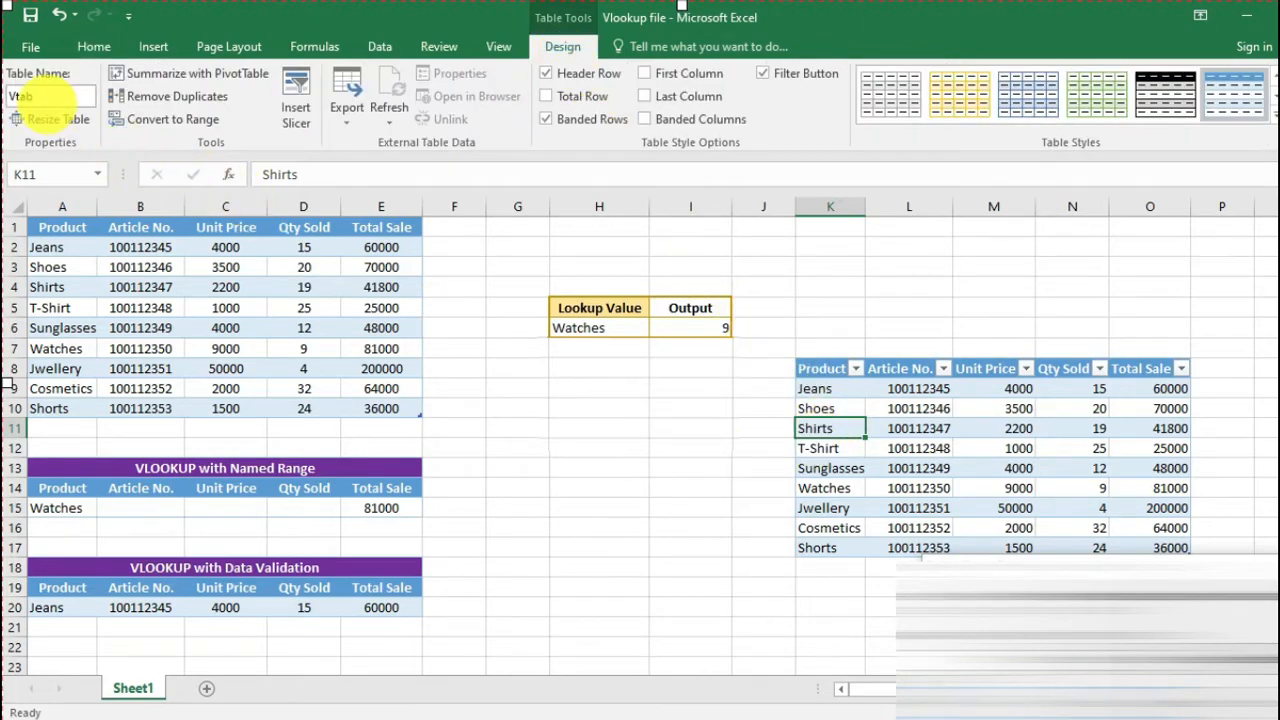
left_click(208, 308)
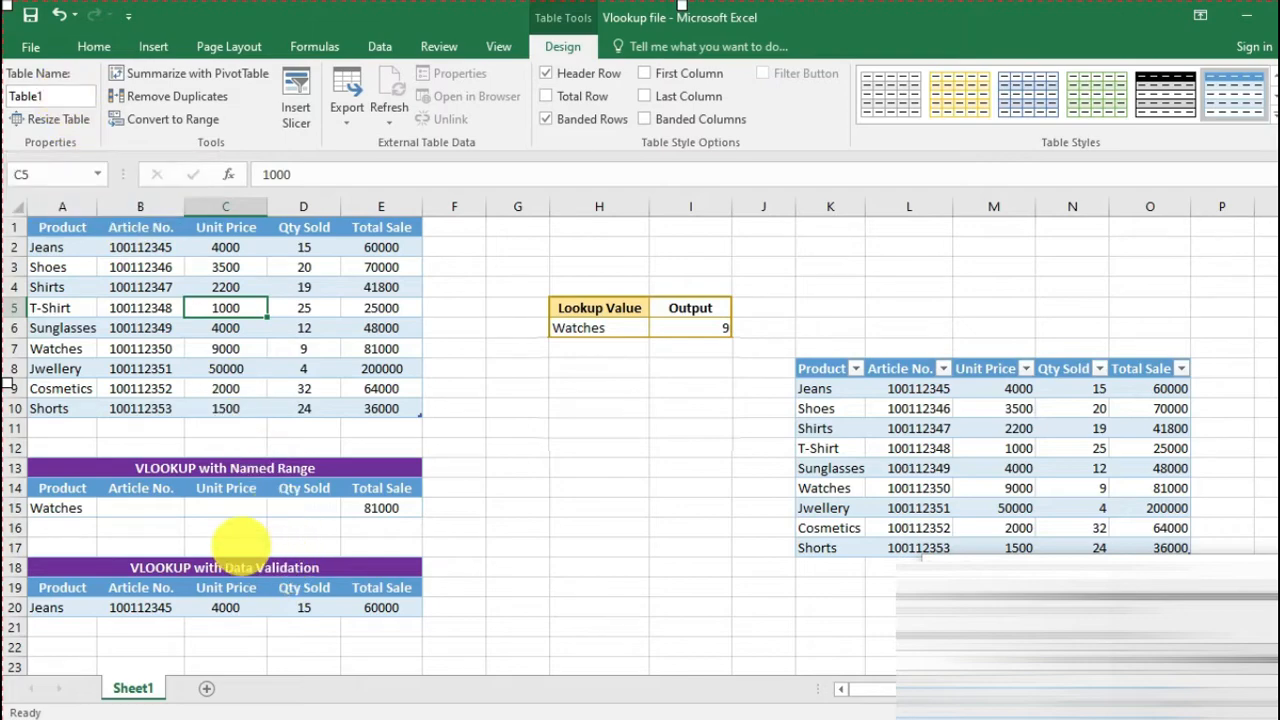
Change the lookup product in A15 of the VLOOKUP with Named Range section to Shoes
left_click(215, 546)
left_click(55, 508)
key("BackSpace")
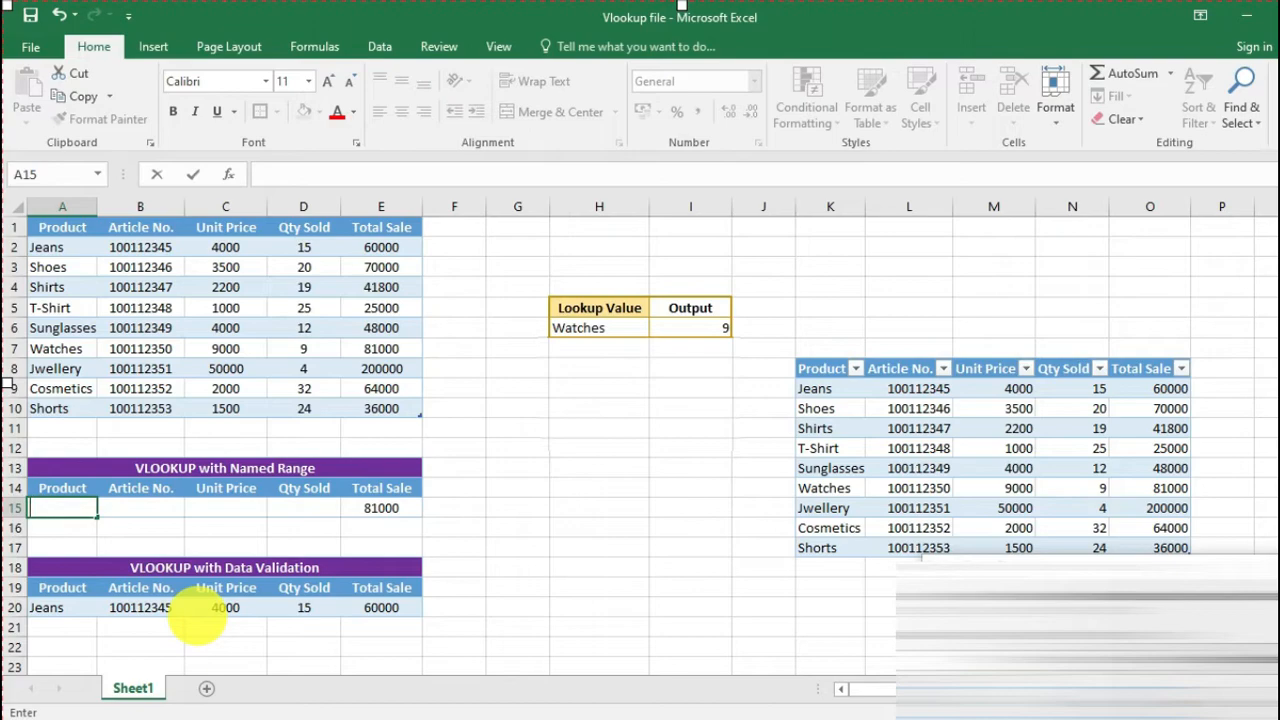
type("Shoes")
key("Return")
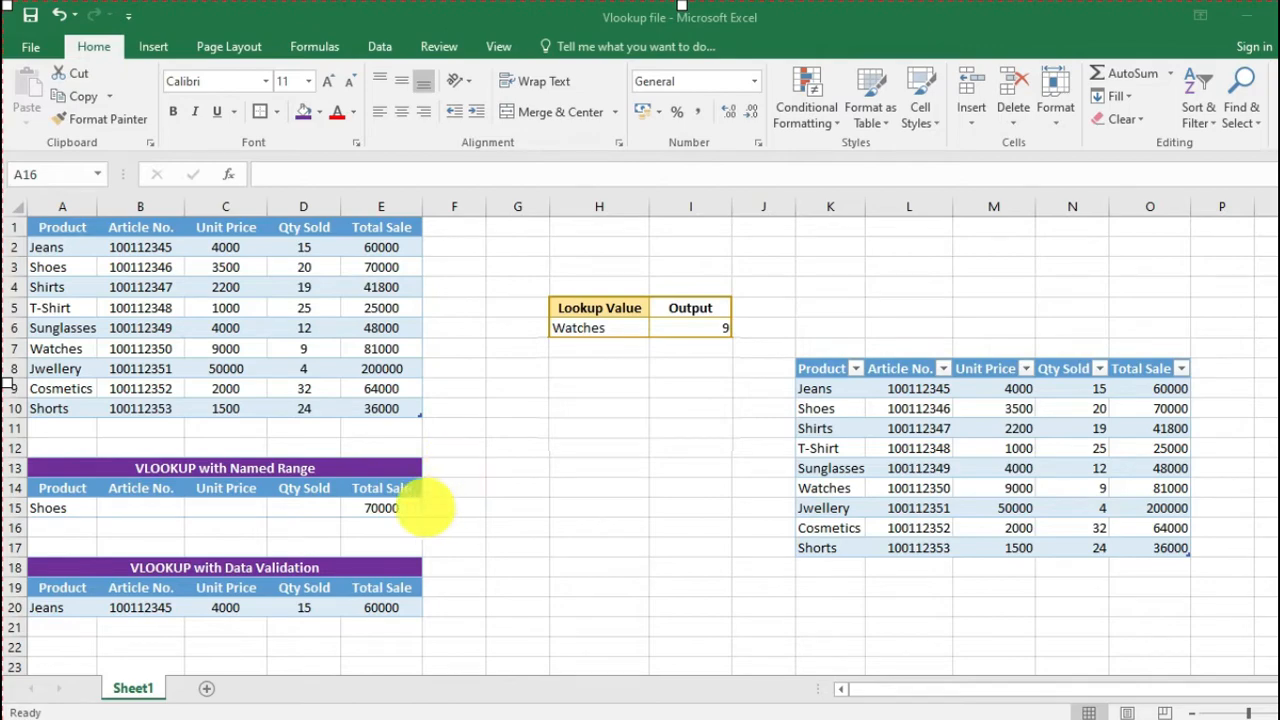
Clear the Jeans row at A20:E20 in the VLOOKUP with Data Validation section
left_click(323, 566)
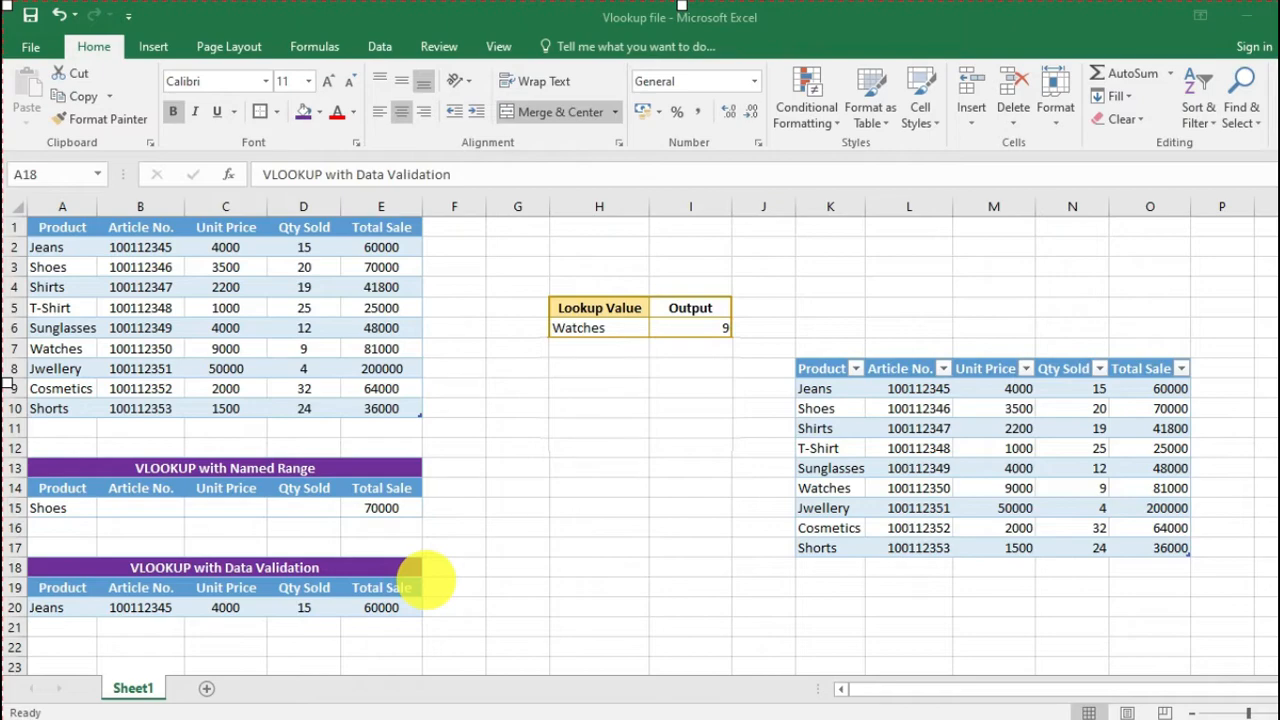
key("Down")
key("Down")
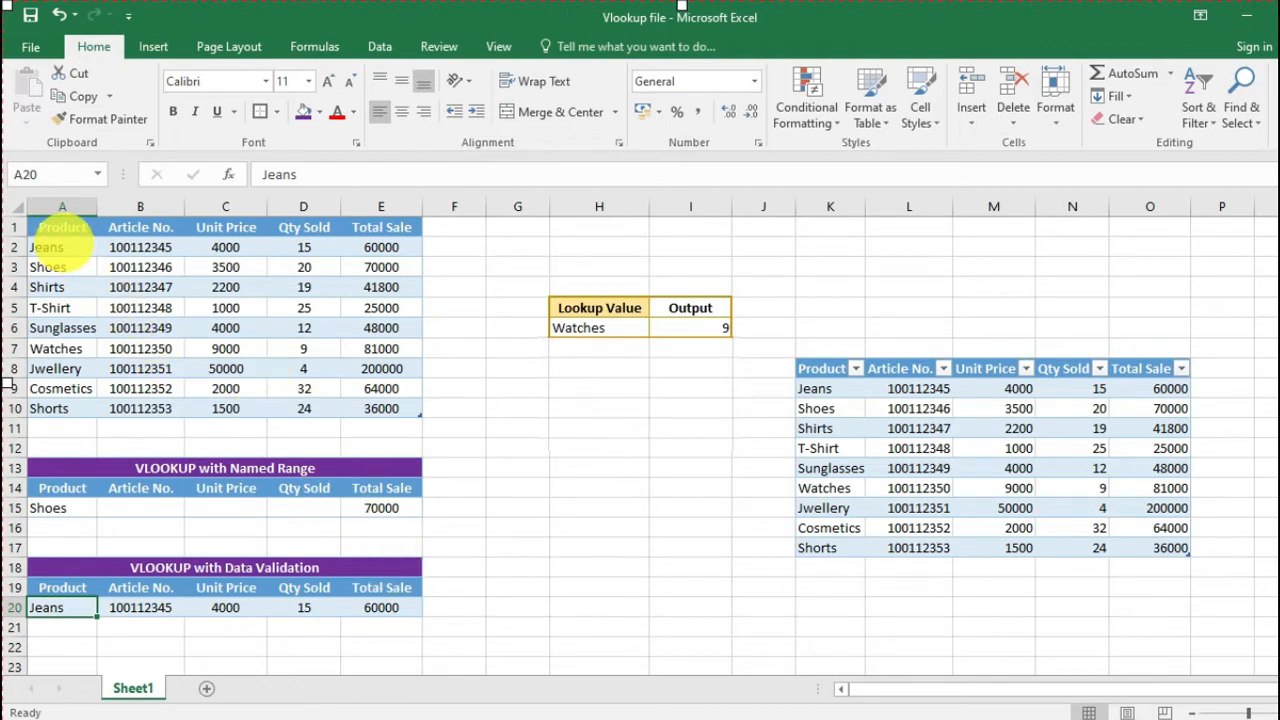
left_click_drag(70, 245, 70, 372)
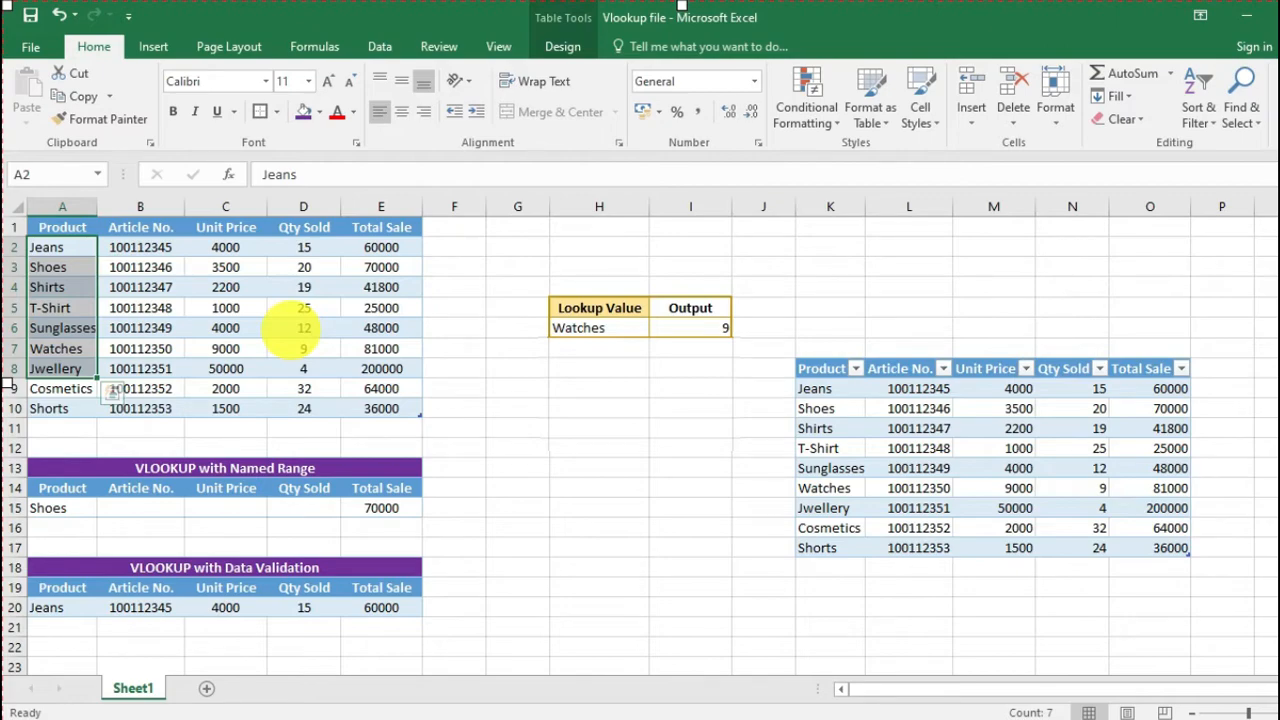
left_click_drag(45, 607, 375, 615)
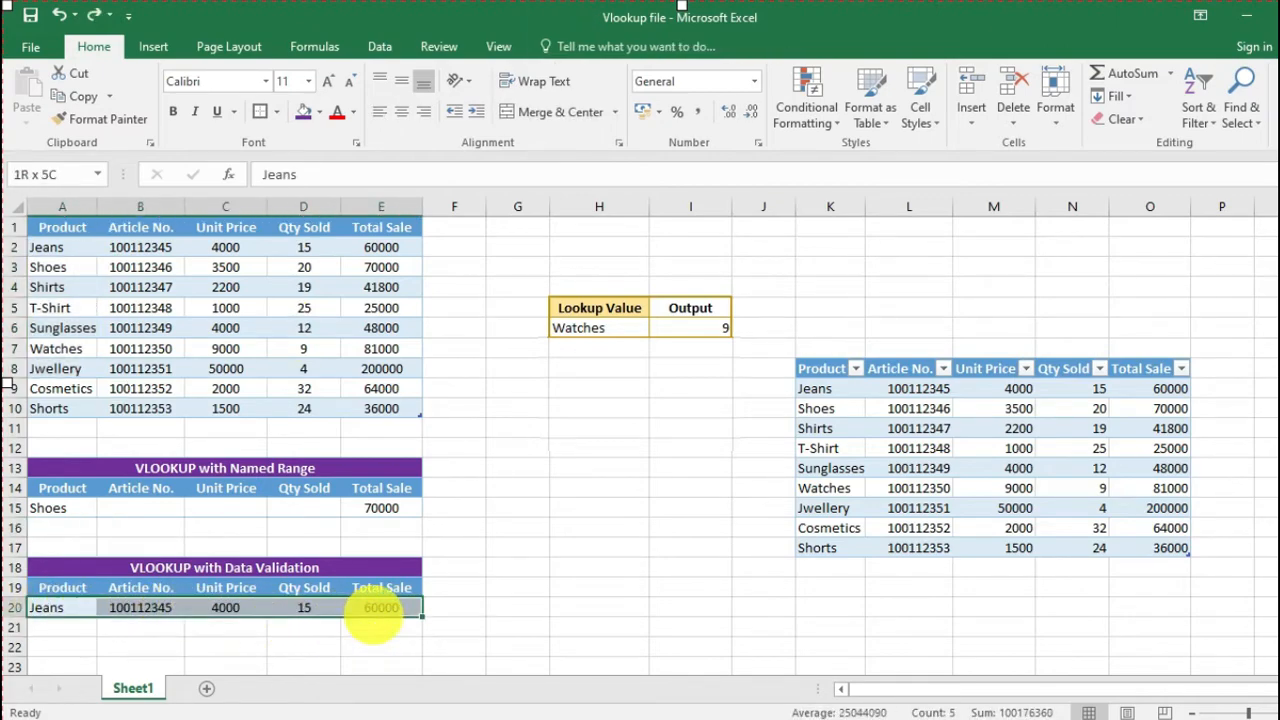
key("Delete")
Add list data validation with an in-cell dropdown to A20, using =$A$2:$A$10 as the source
left_click(62, 605)
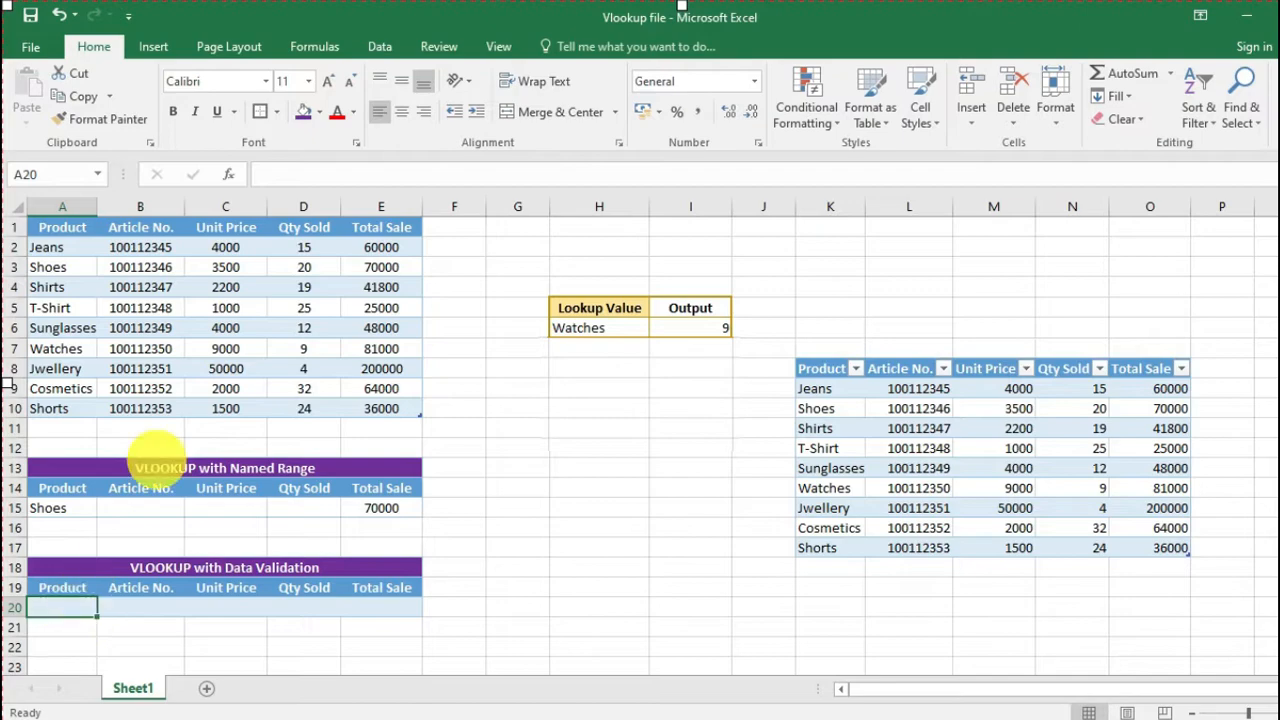
left_click(381, 46)
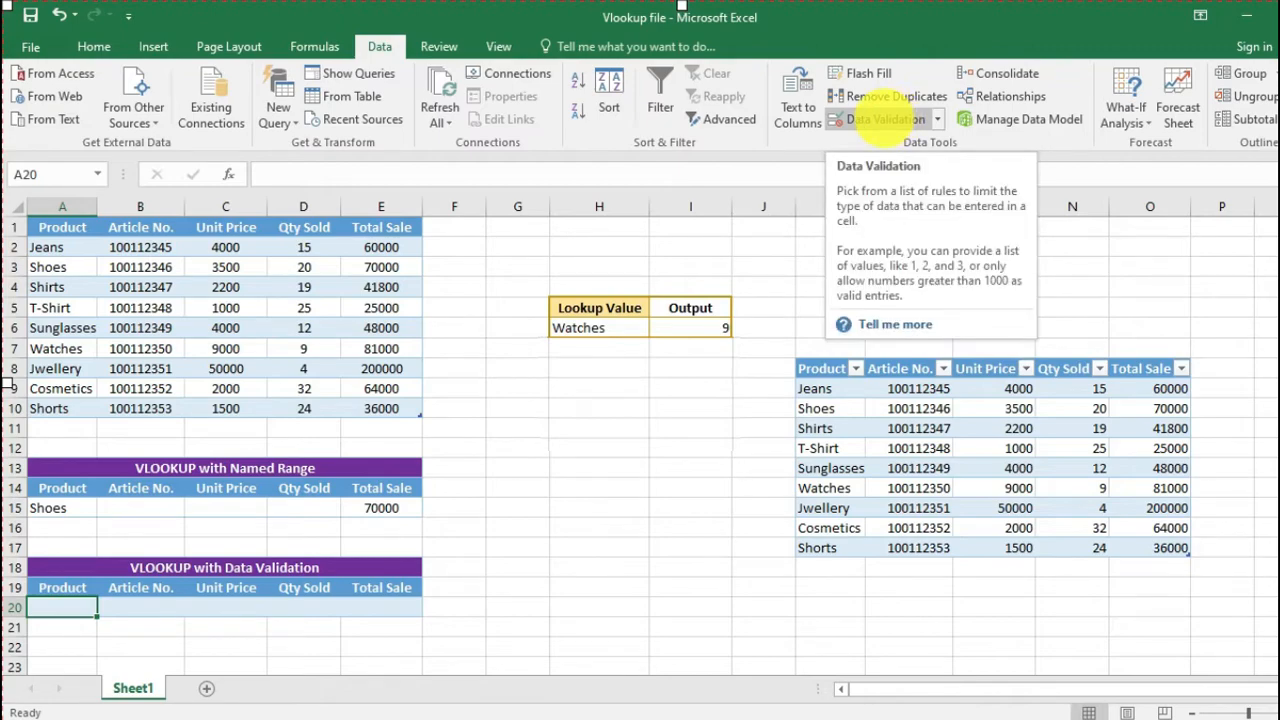
left_click(880, 116)
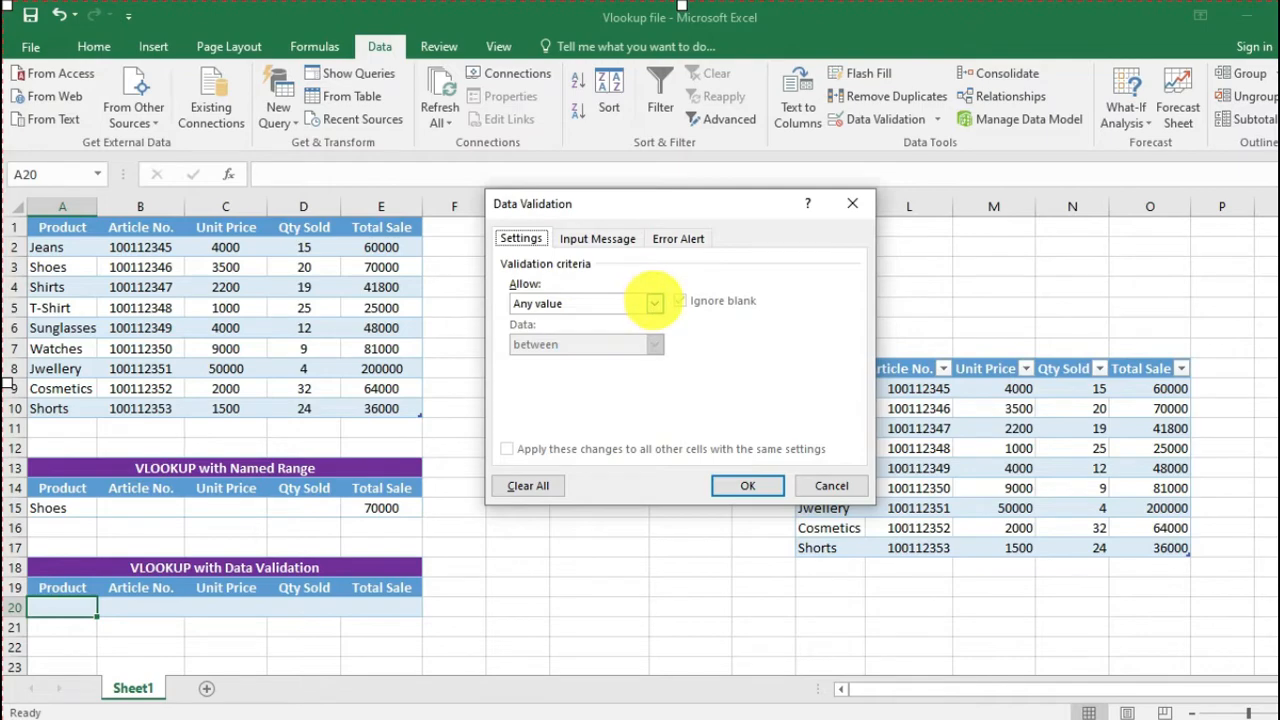
left_click(654, 303)
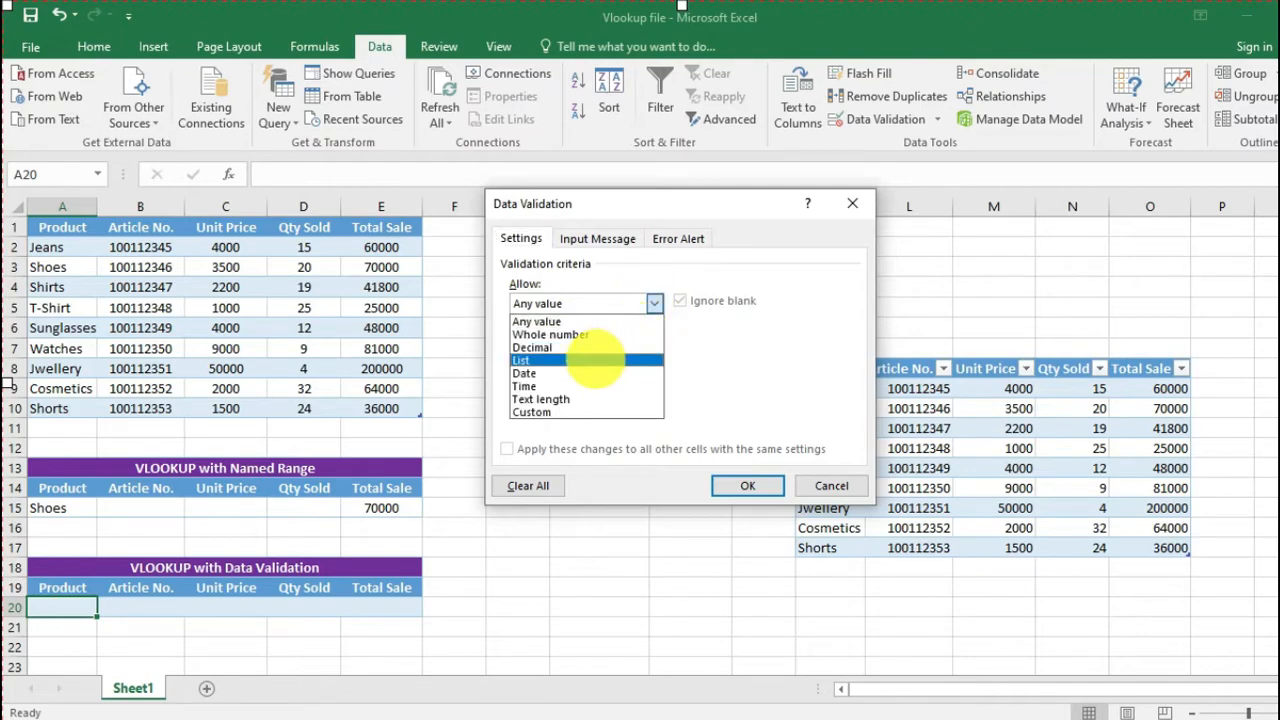
left_click(596, 360)
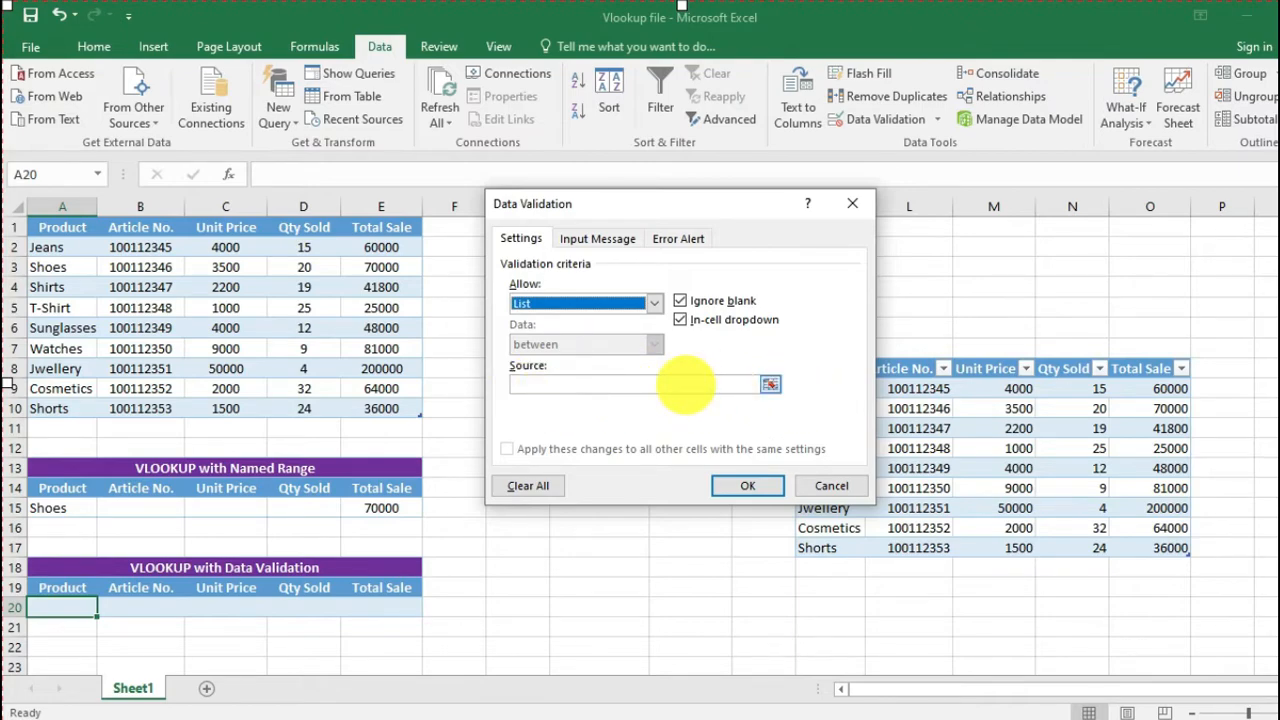
left_click(686, 385)
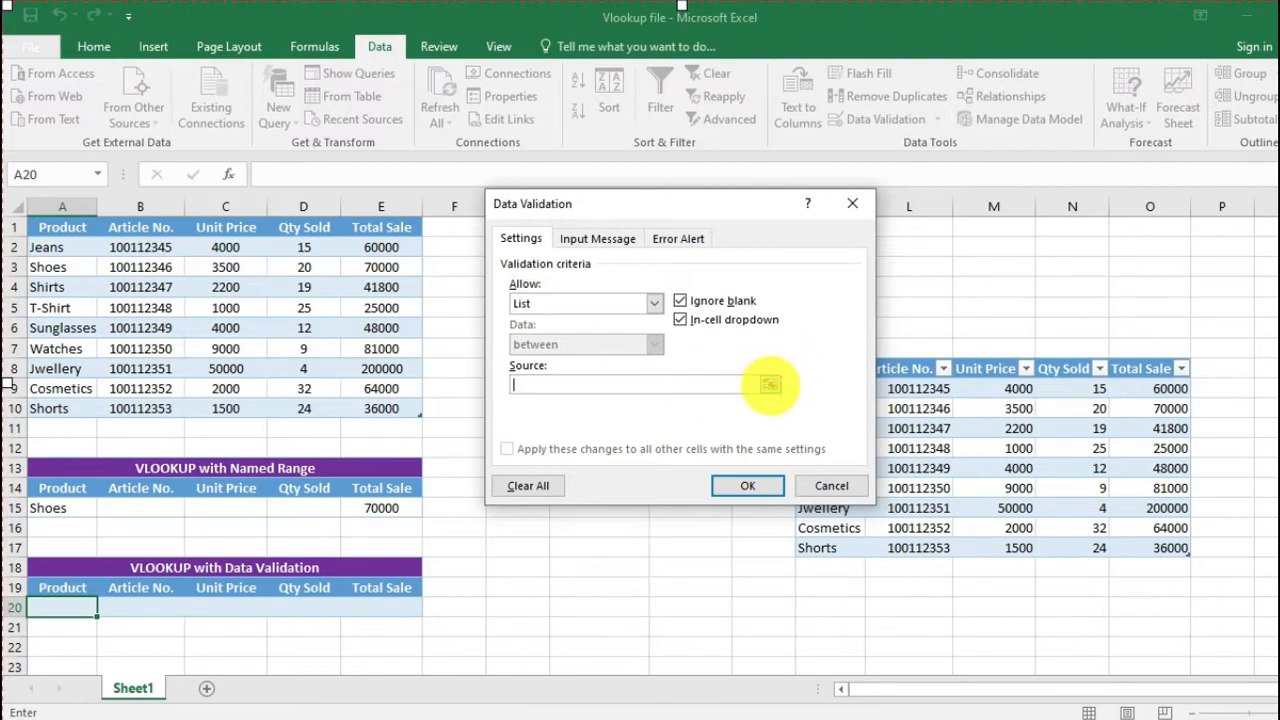
left_click(770, 385)
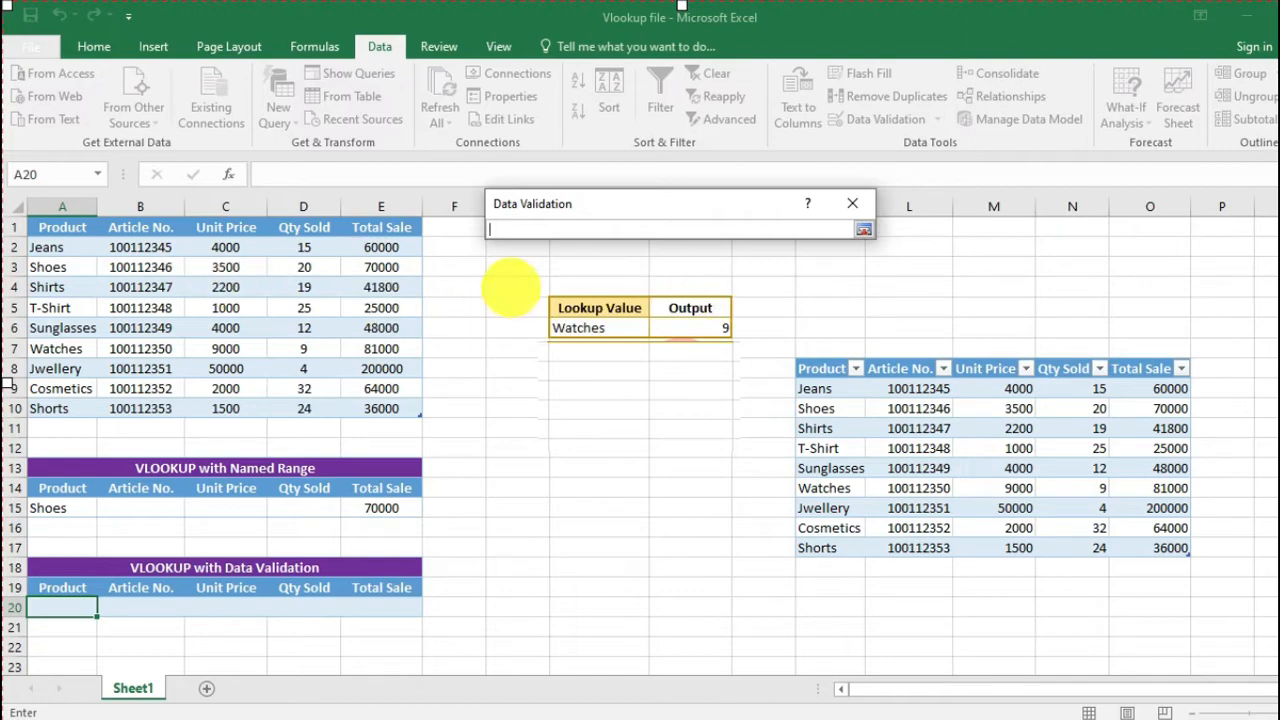
left_click_drag(45, 247, 68, 405)
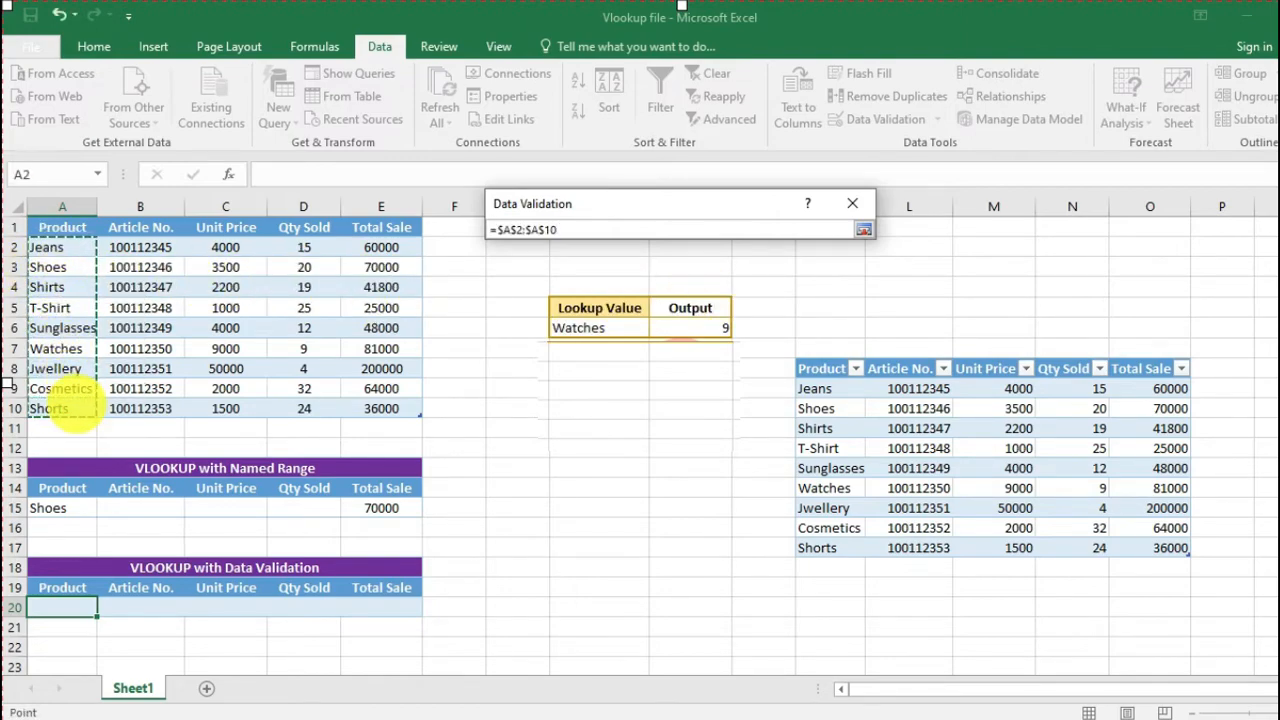
key("Return")
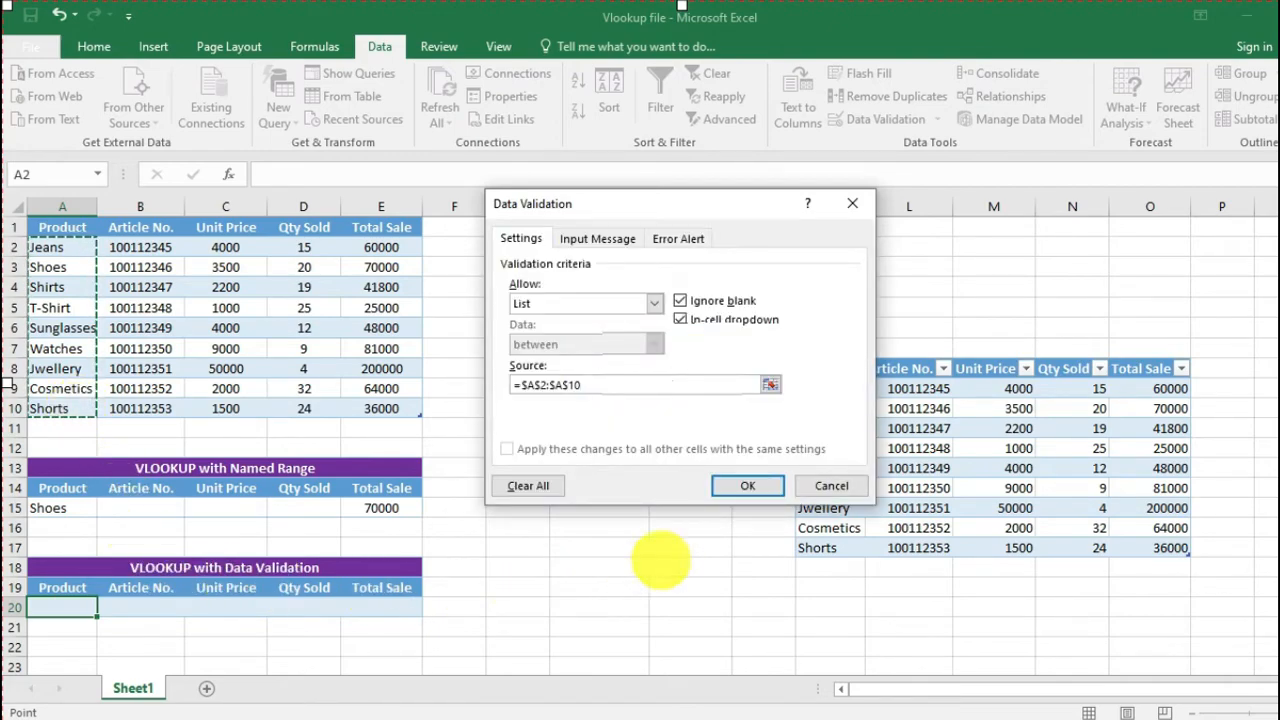
left_click(748, 486)
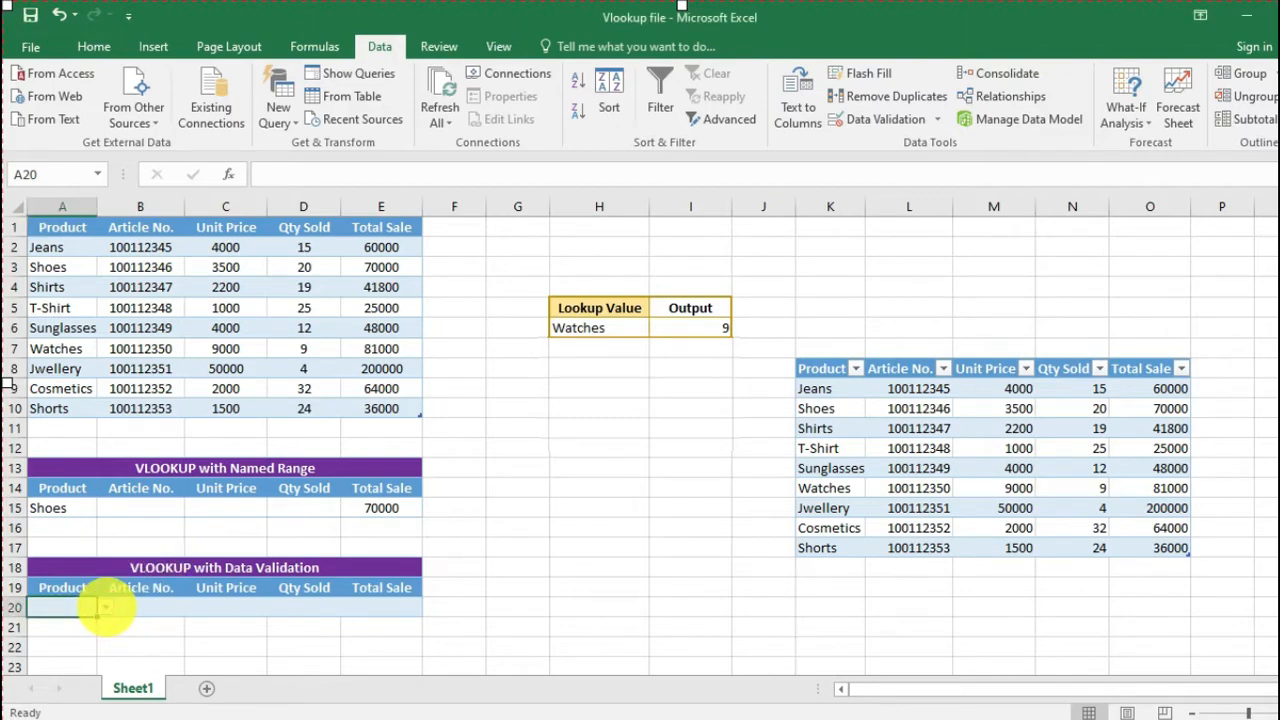
Choose T-Shirt from the product dropdown in A20
left_click(105, 607)
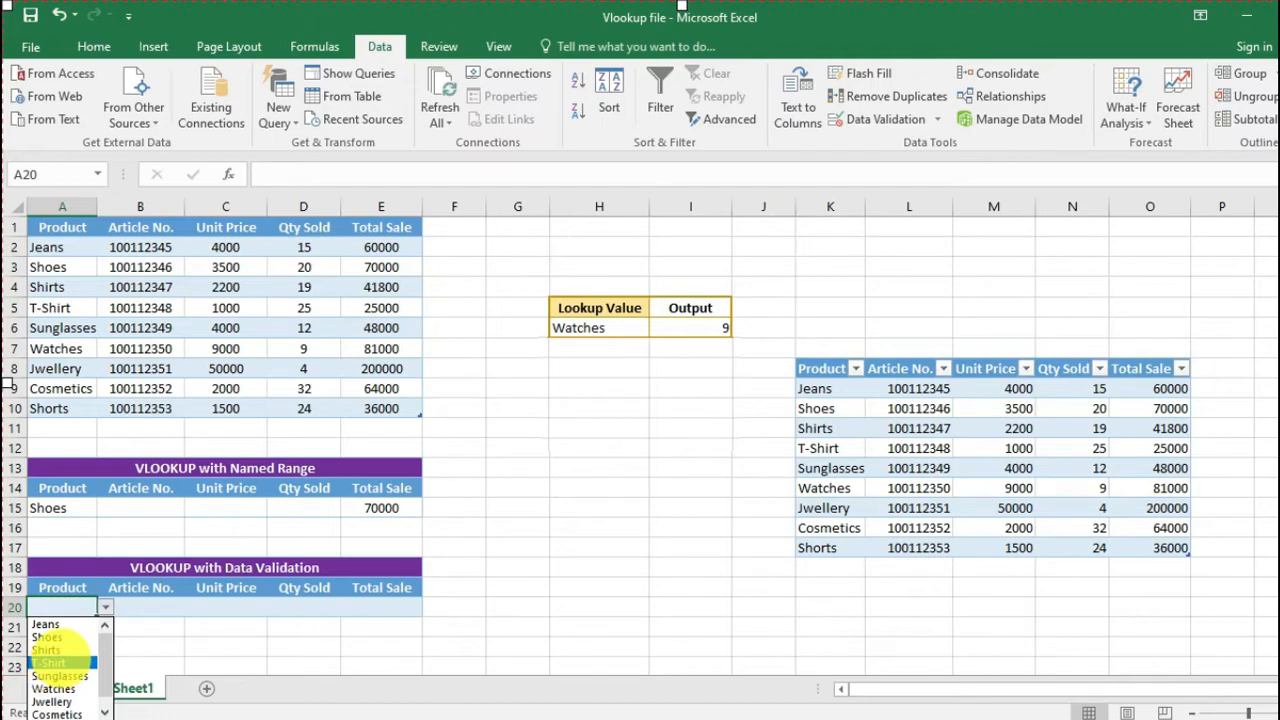
left_click(48, 662)
left_click(105, 607)
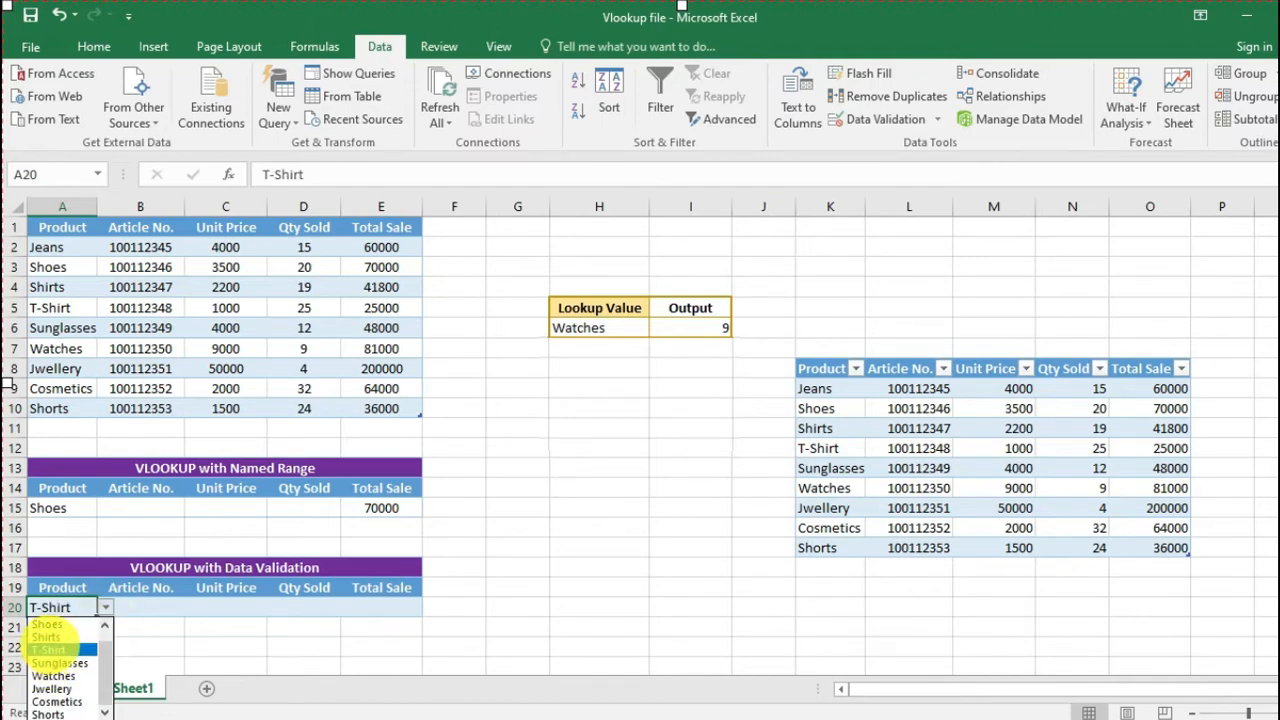
left_click(48, 649)
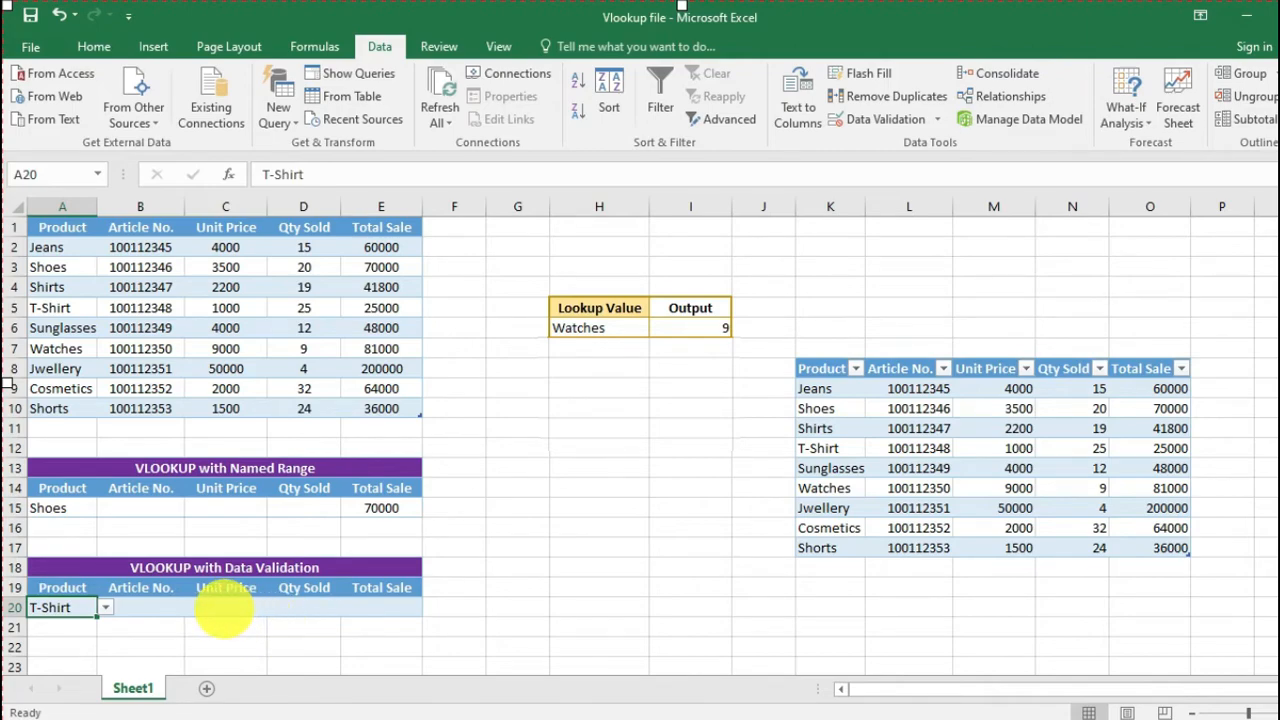
Enter =VLOOKUP(A20,Vtab,3,0) in C20 to return the unit price for the product chosen in A20
left_click(228, 610)
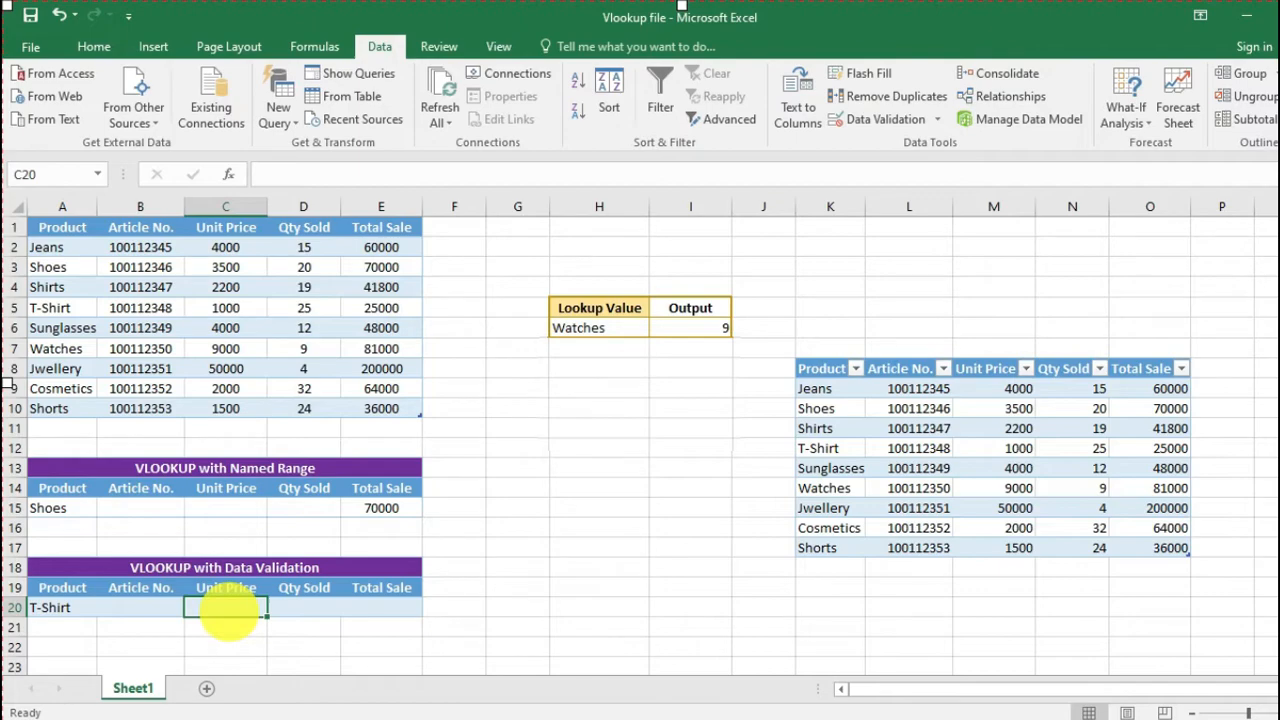
type("=")
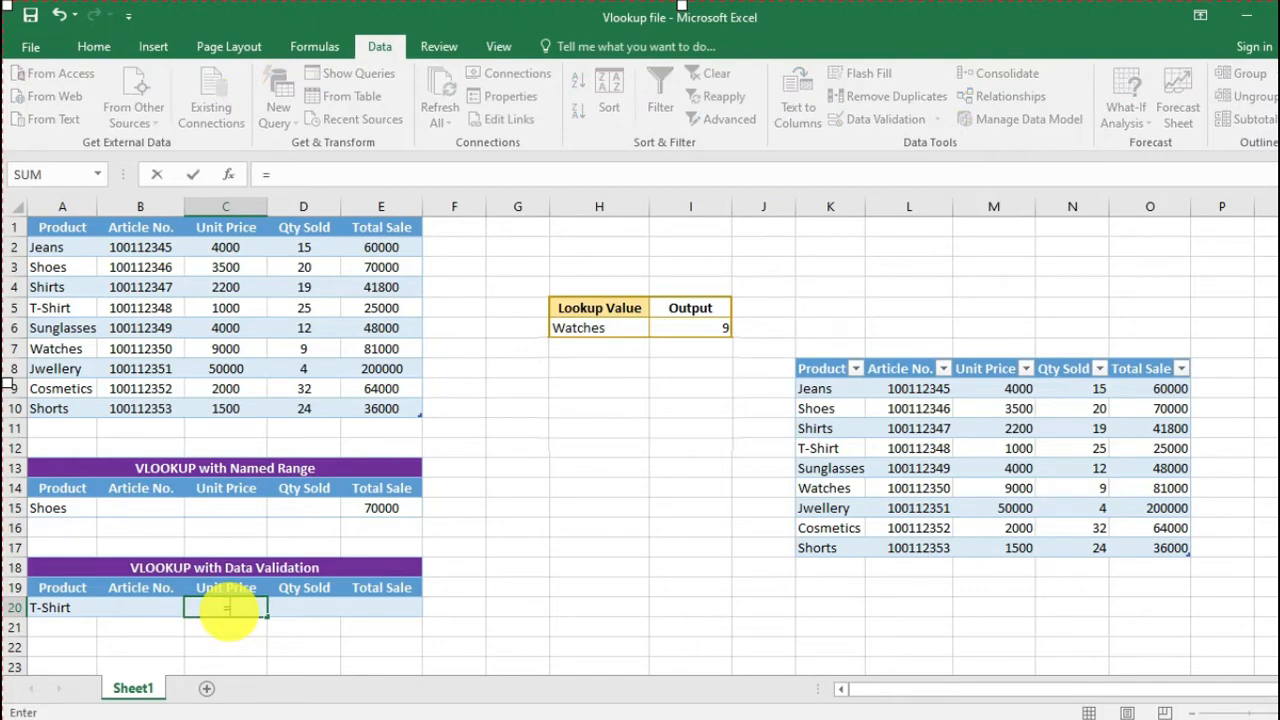
type("vl")
type("o")
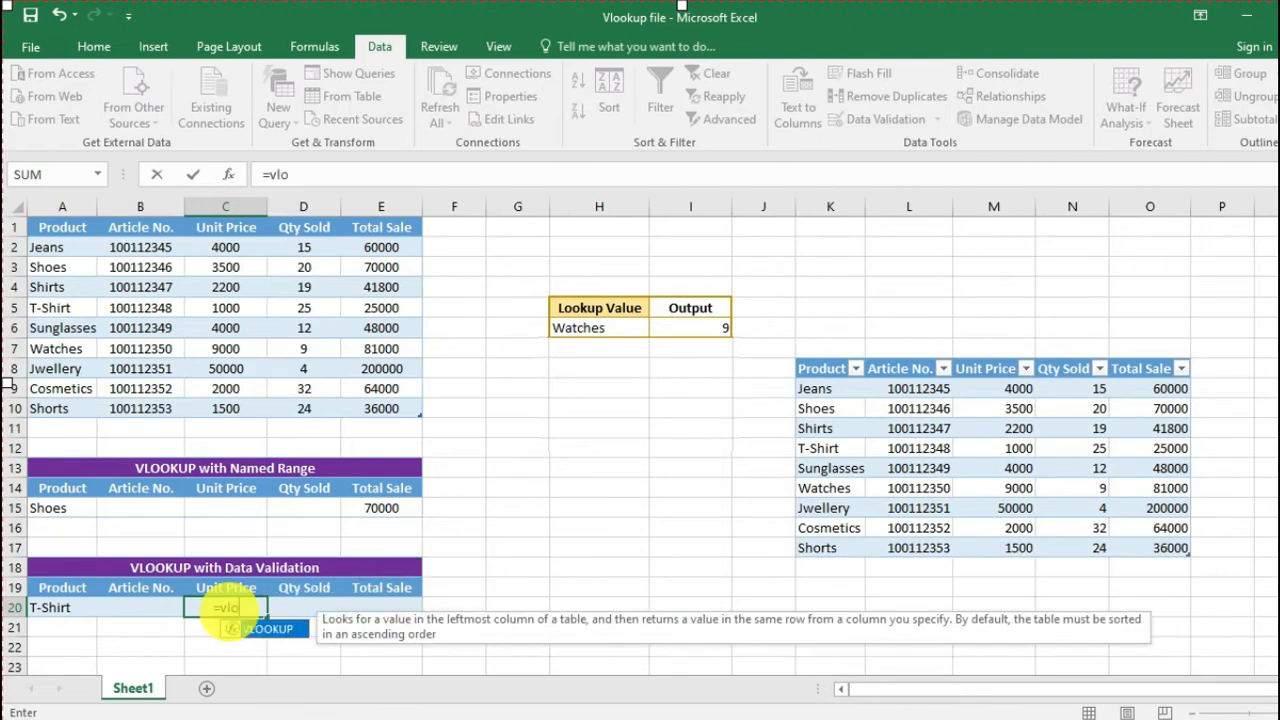
double_click(232, 627)
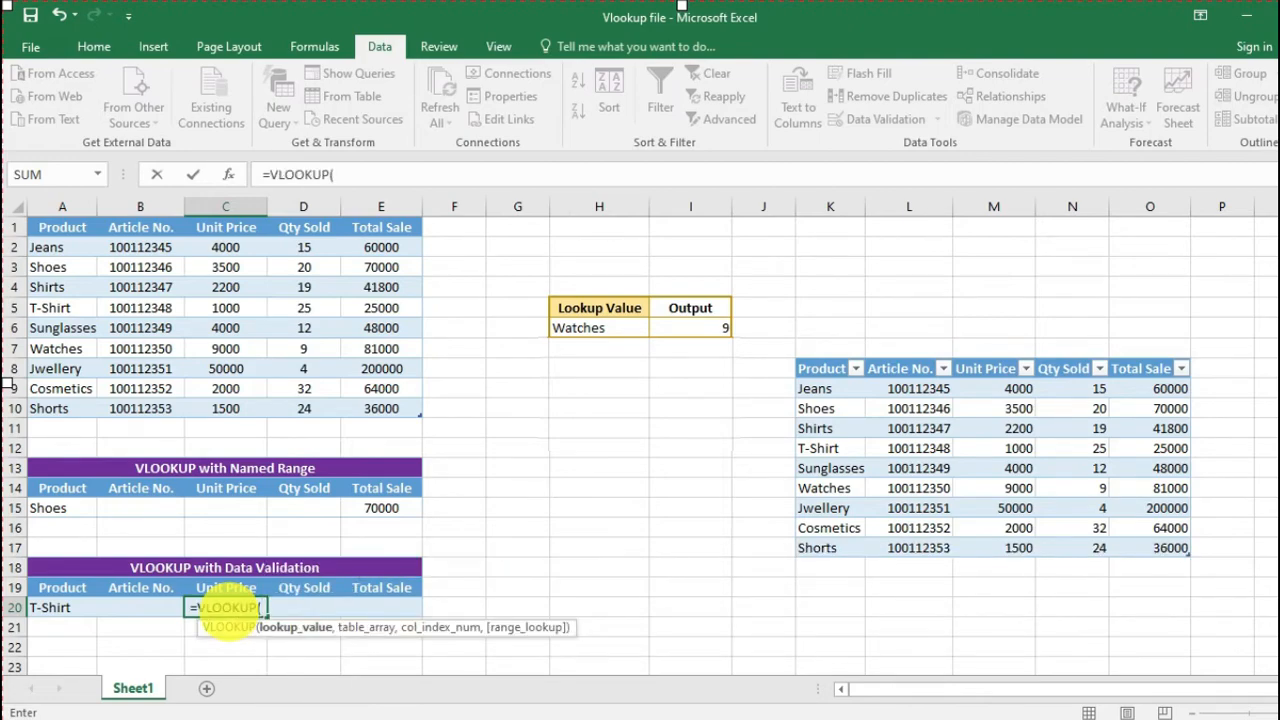
key("Left")
key("Left")
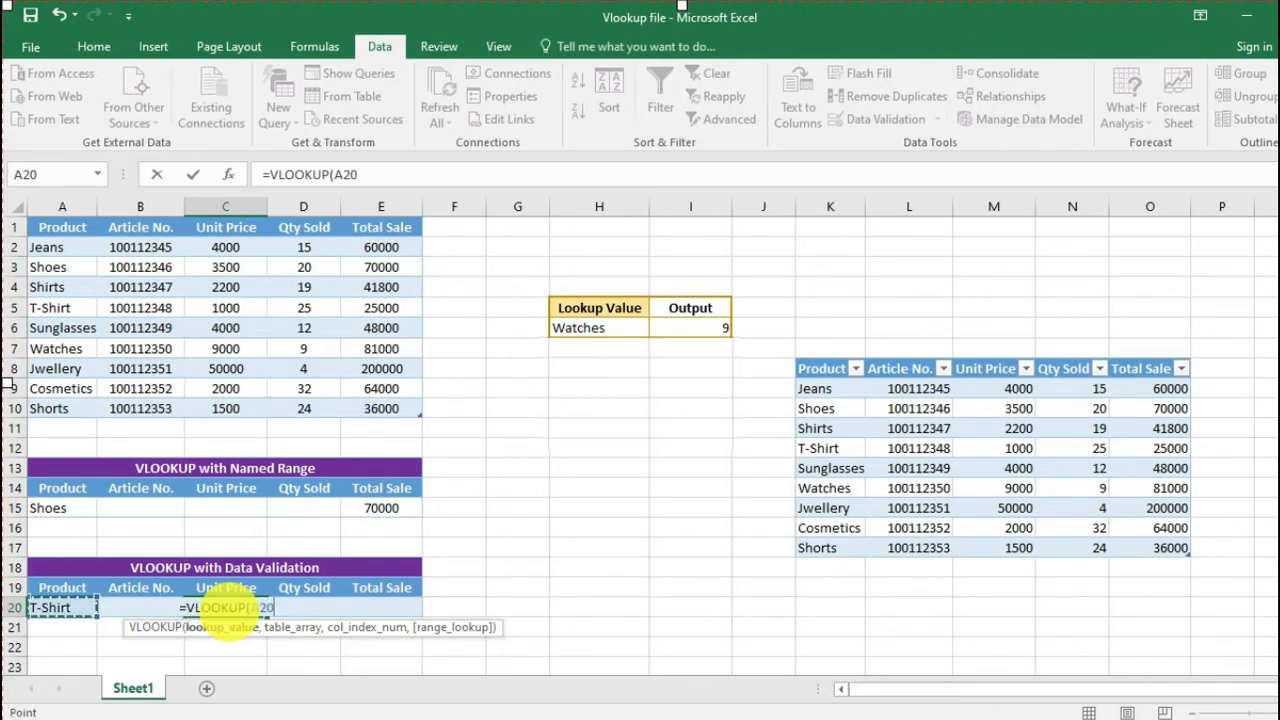
type(",")
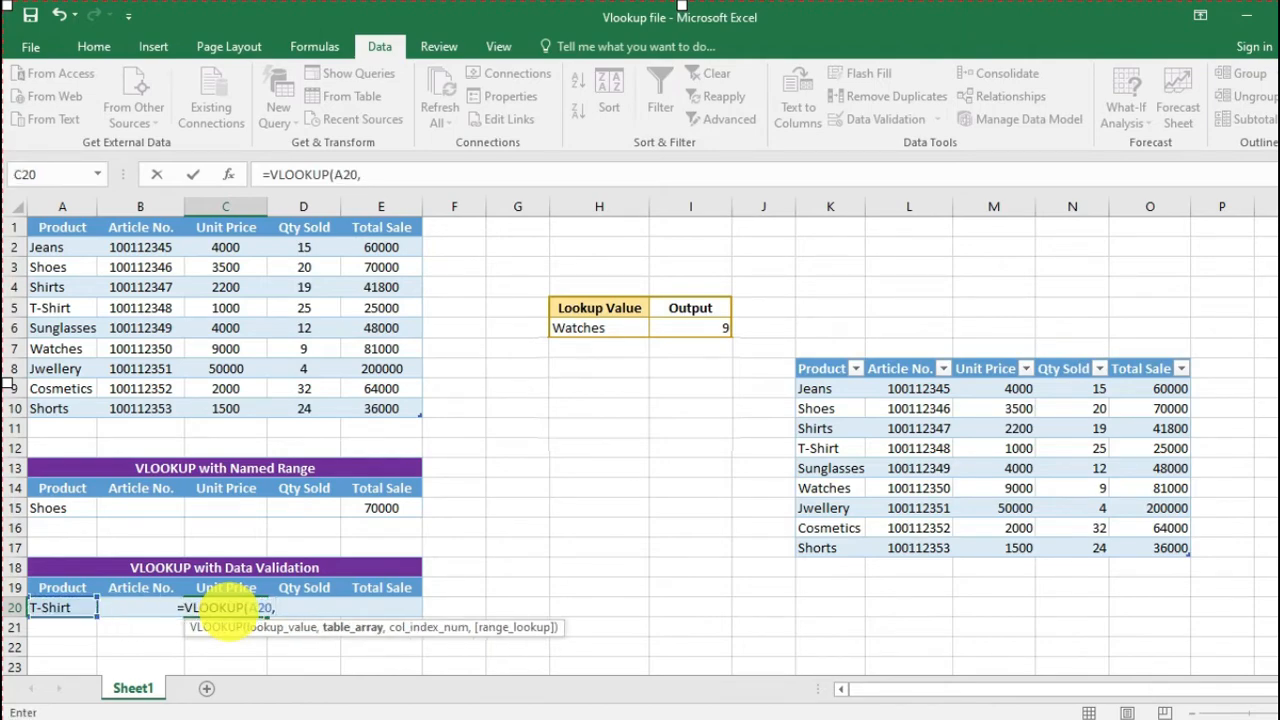
type("Vtab")
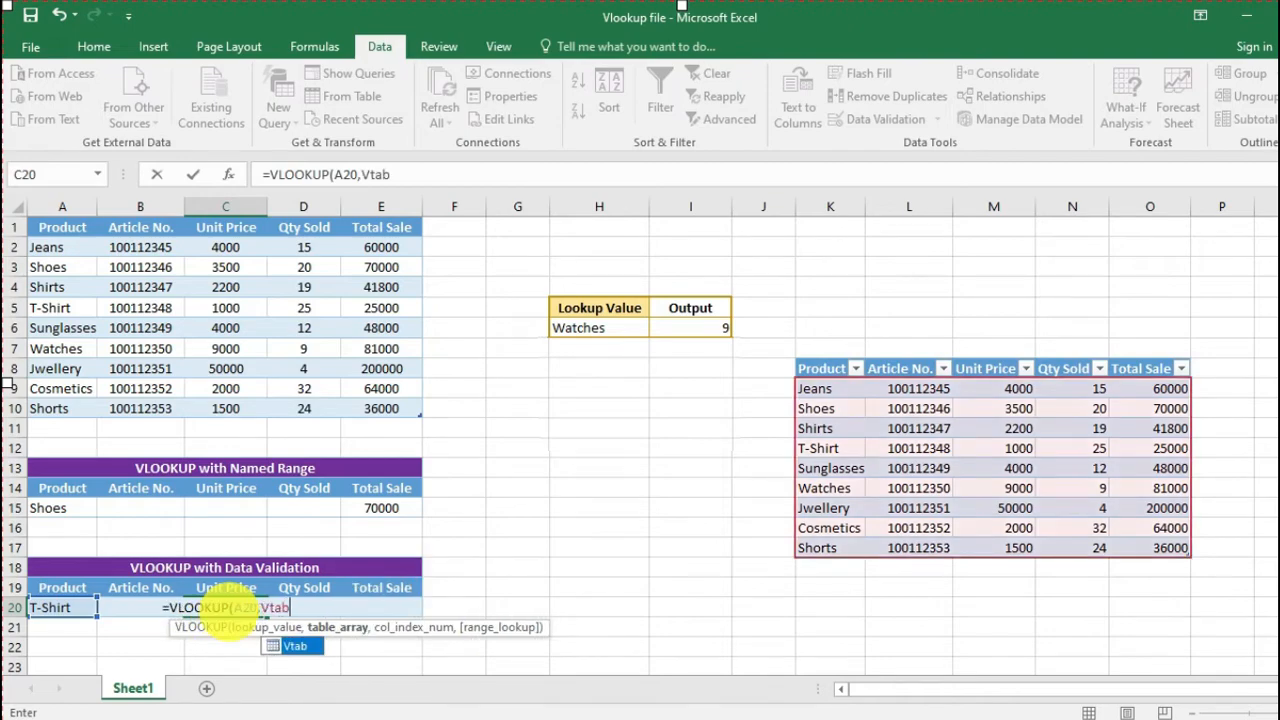
key("Tab")
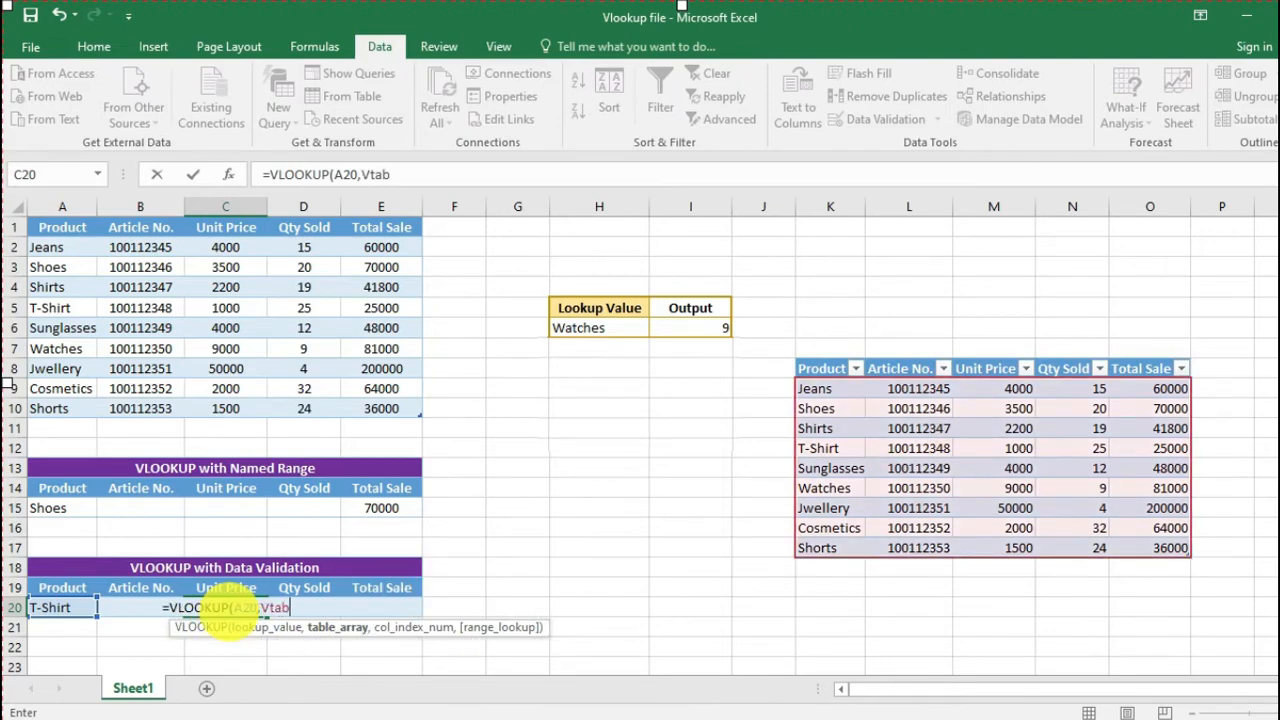
type(",")
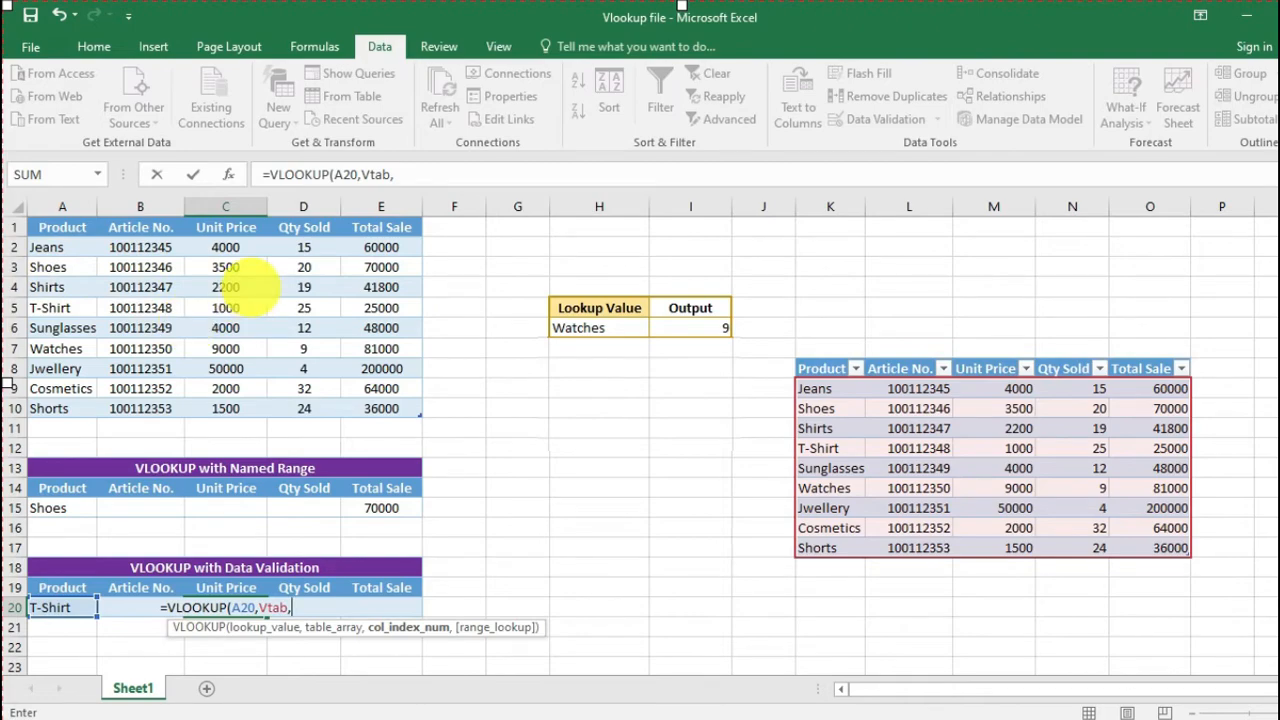
type("3")
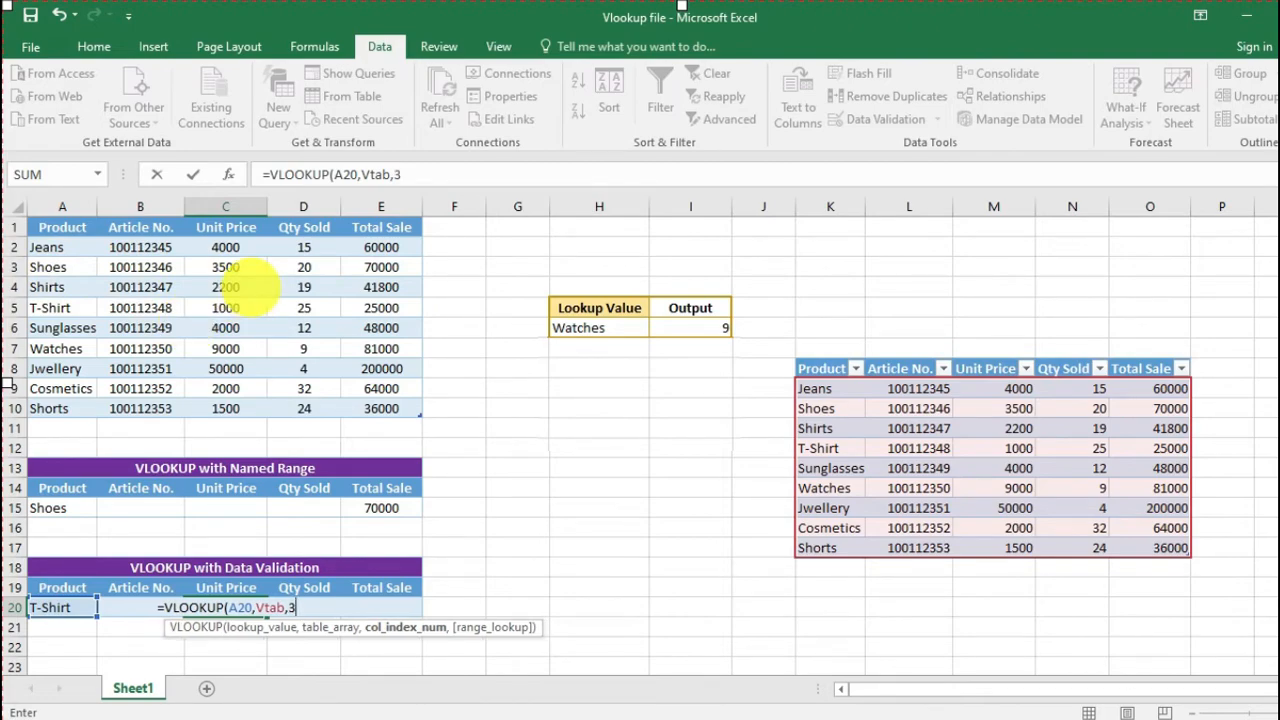
type(",0")
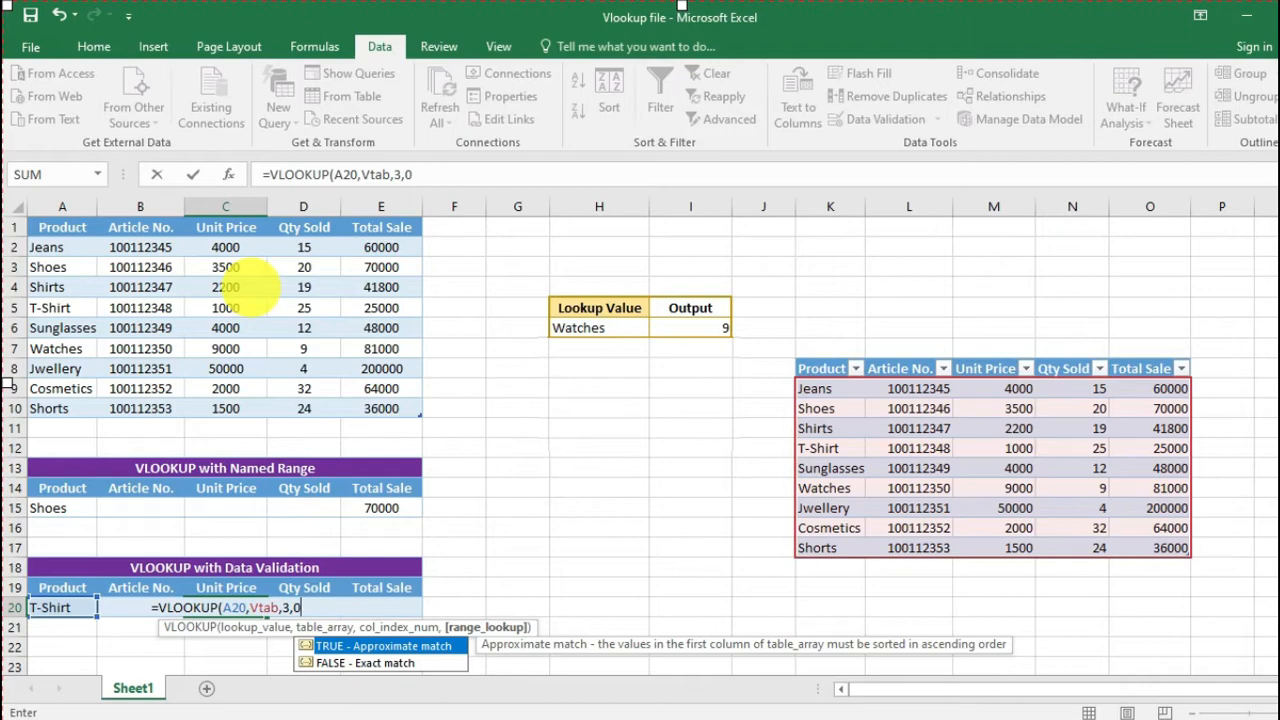
key("Return")
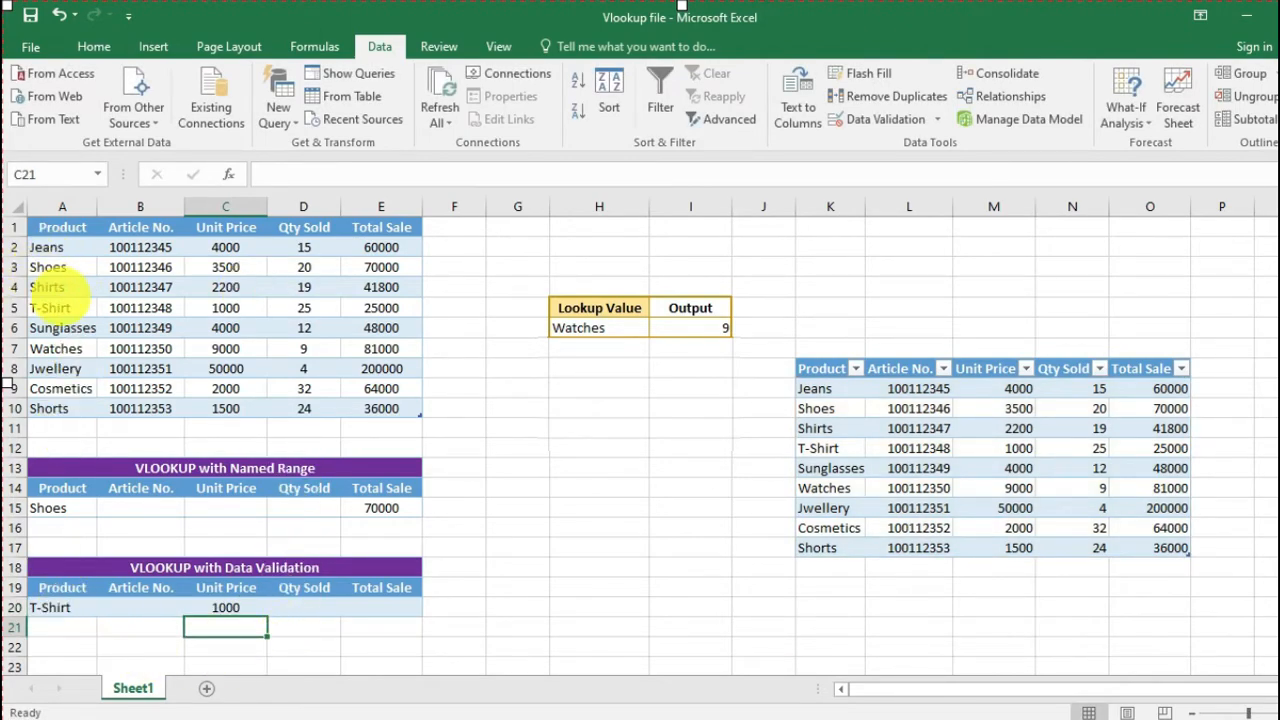
Check the T-Shirt unit price in the source table, and choose Jwellery from the product dropdown in A20
left_click(50, 306)
left_click(225, 308)
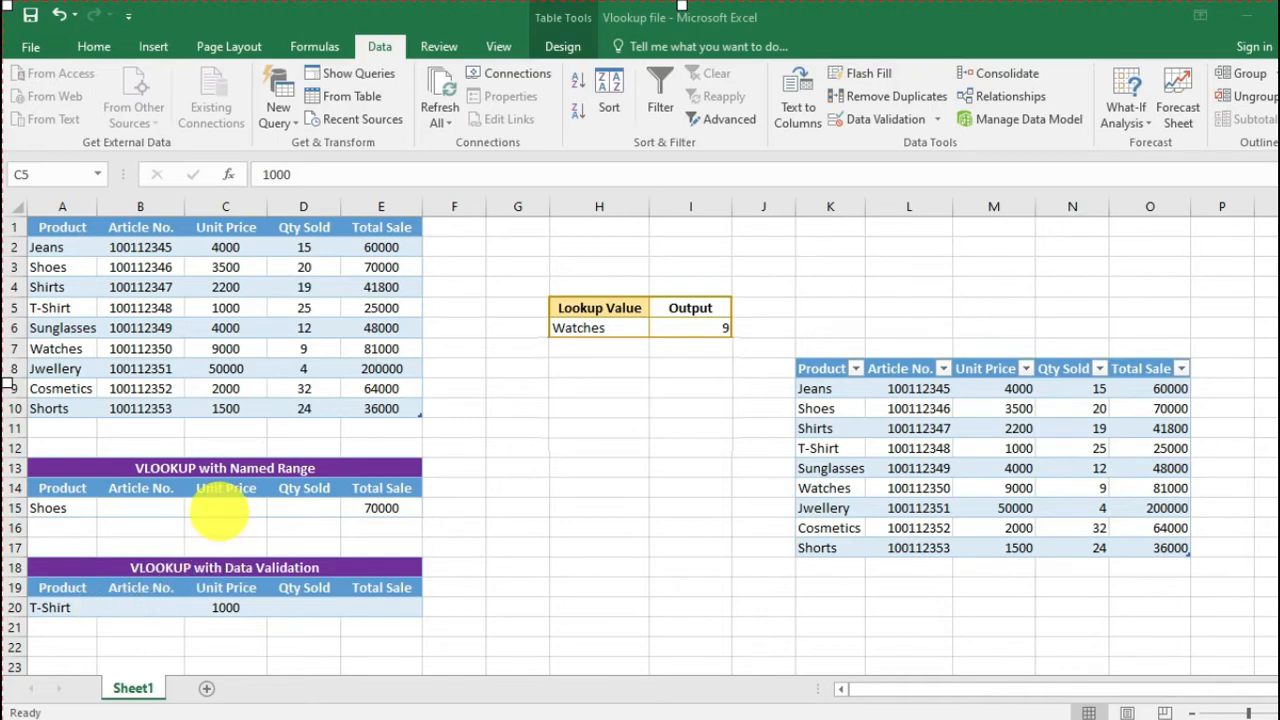
left_click(66, 606)
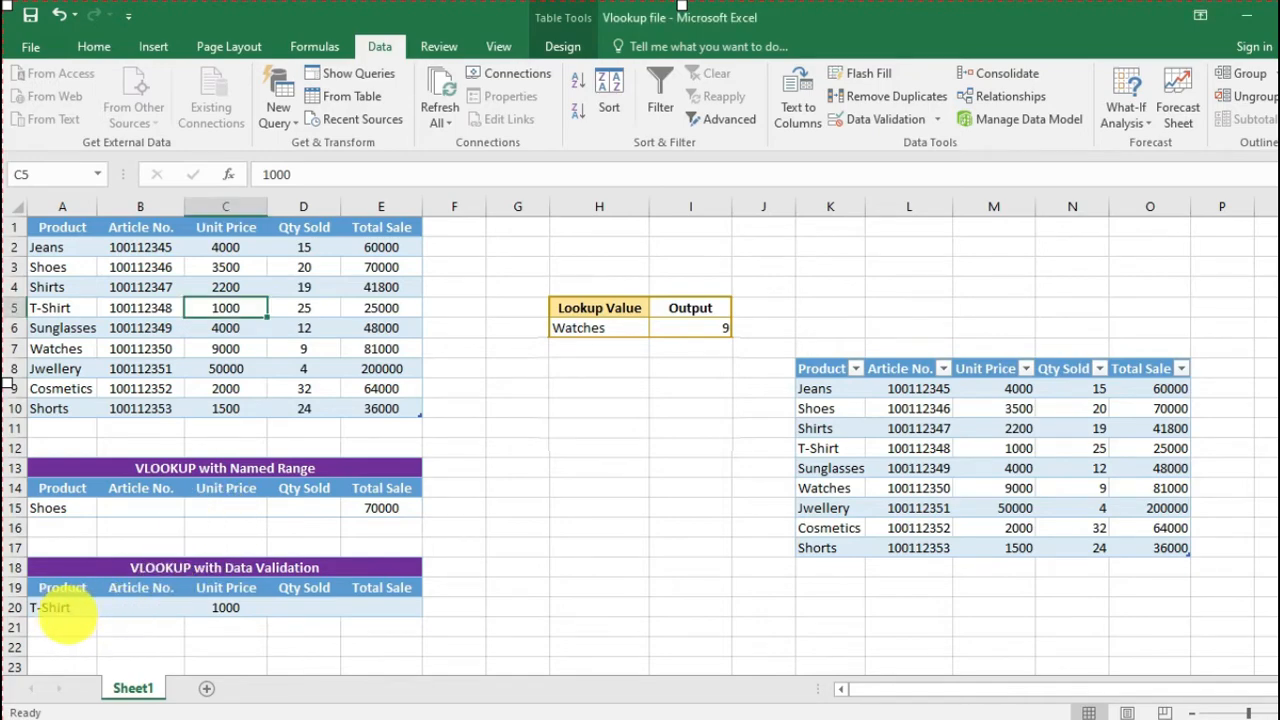
left_click(60, 607)
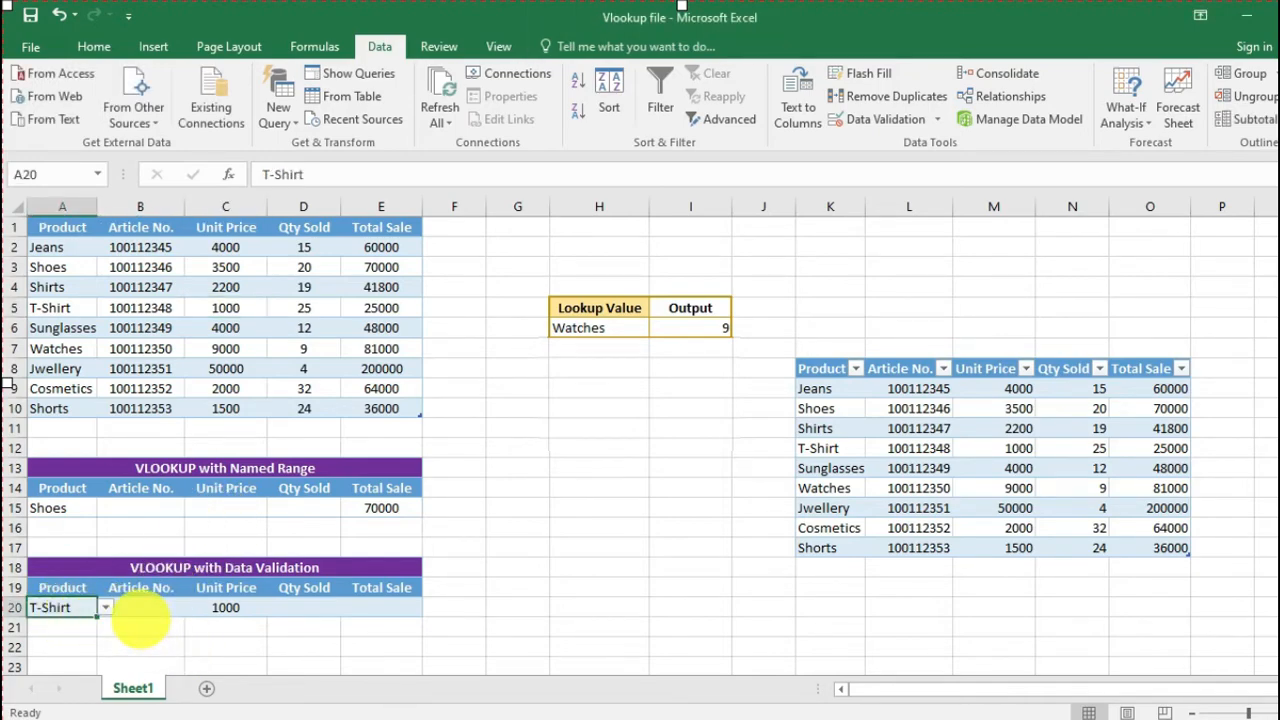
left_click(105, 607)
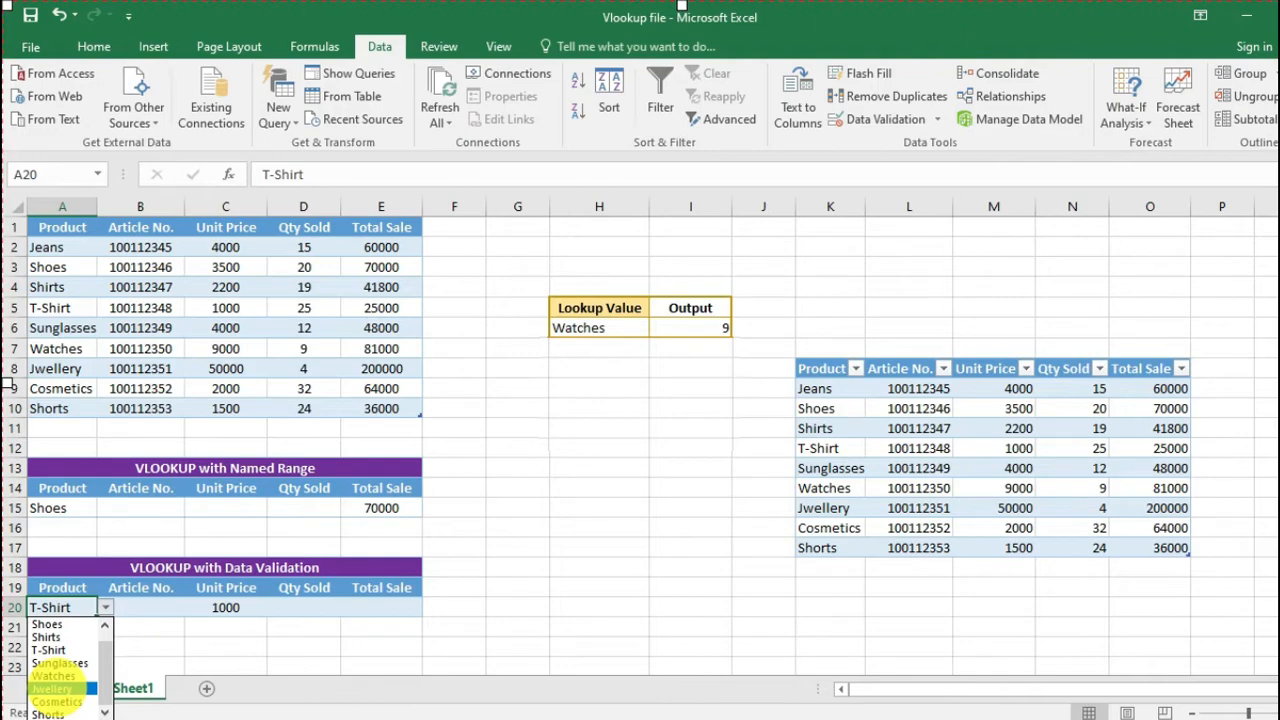
left_click(52, 689)
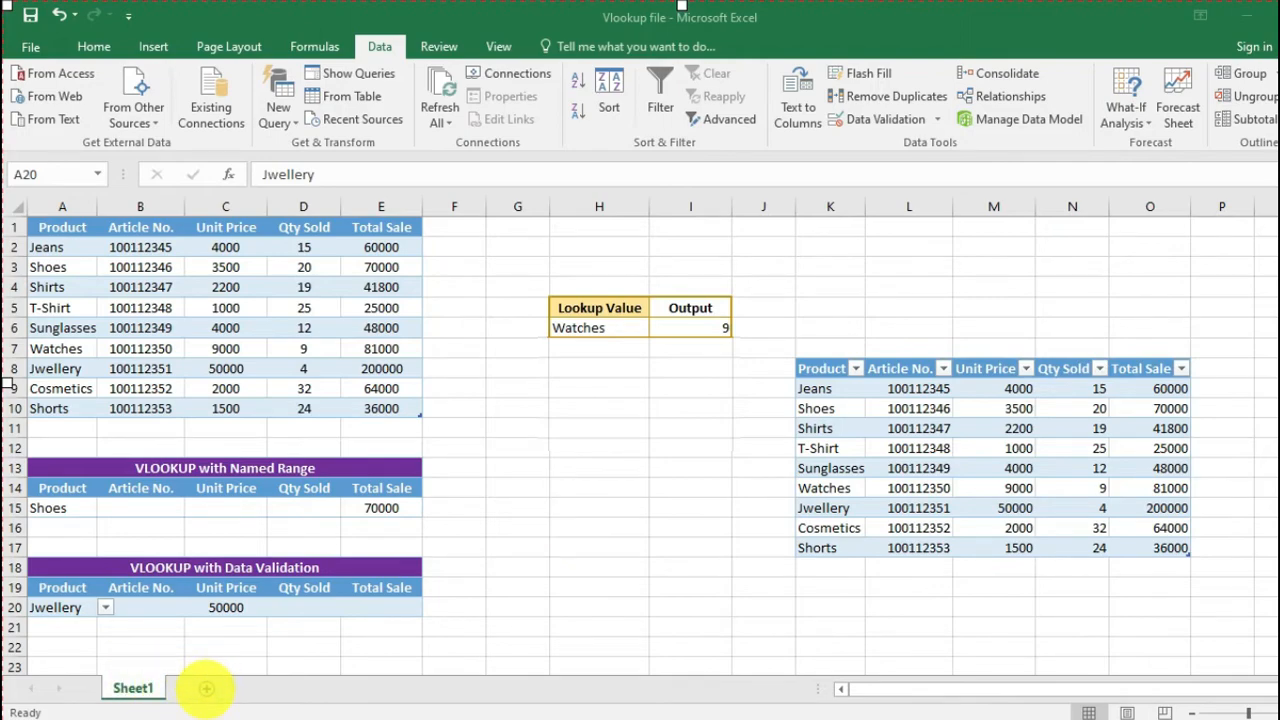
Add a new worksheet and enter Jeans in B5 as the lookup product
left_click(205, 688)
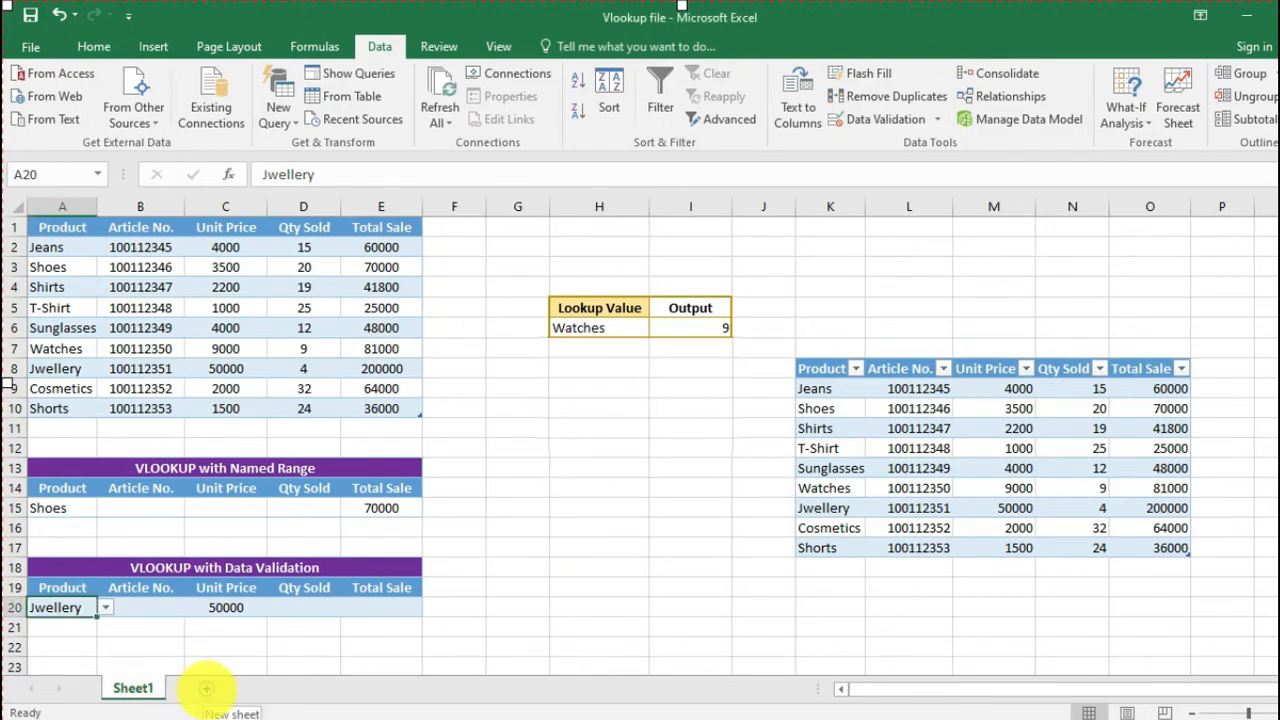
left_click(205, 688)
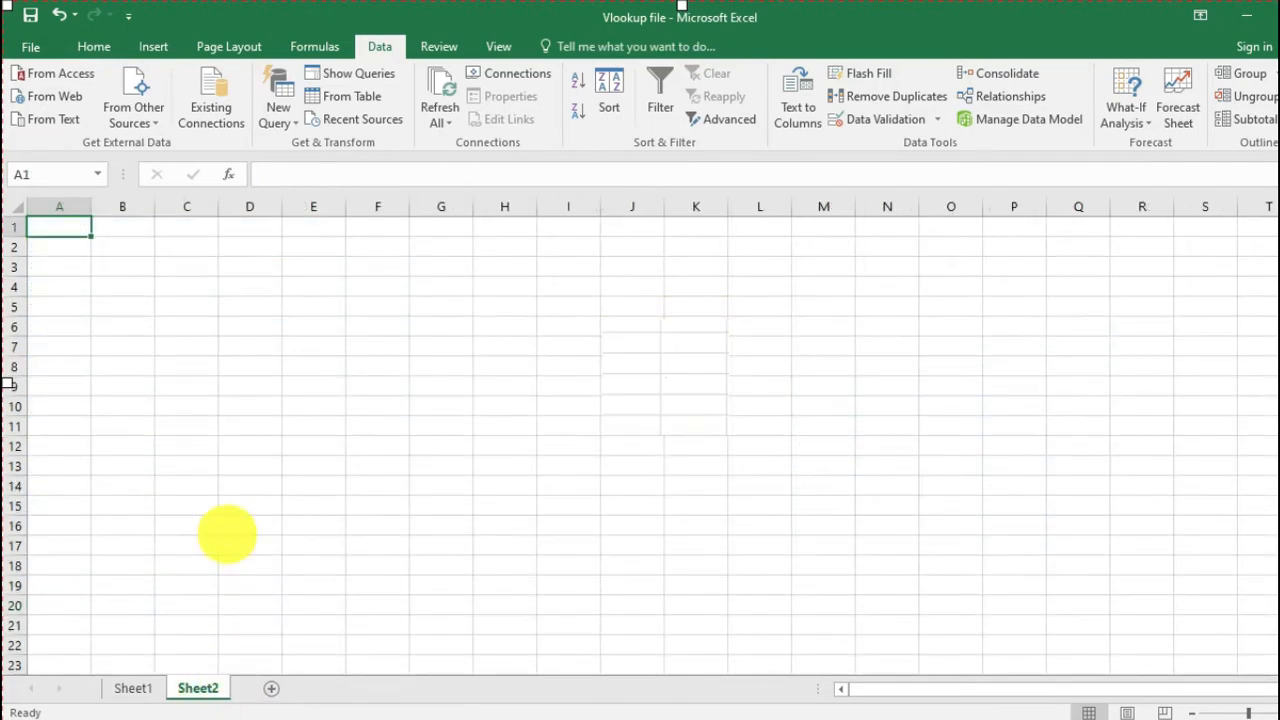
left_click(228, 394)
left_click(128, 300)
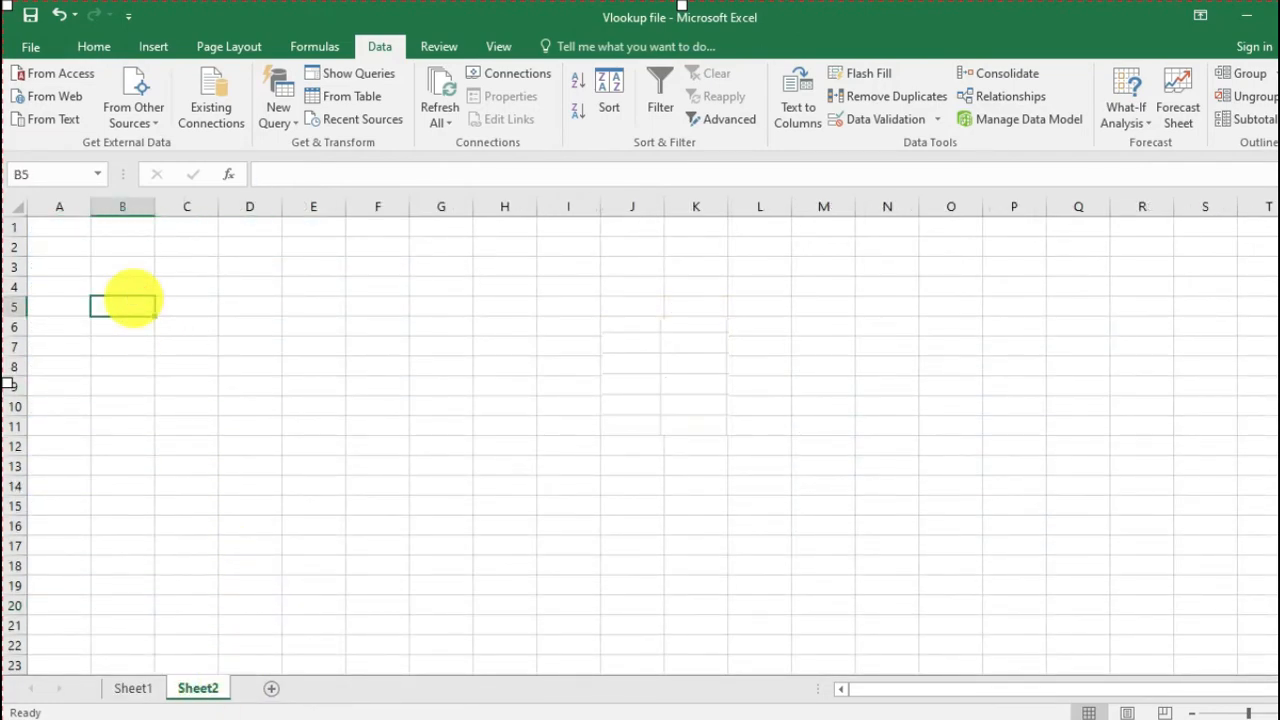
type("Jeans")
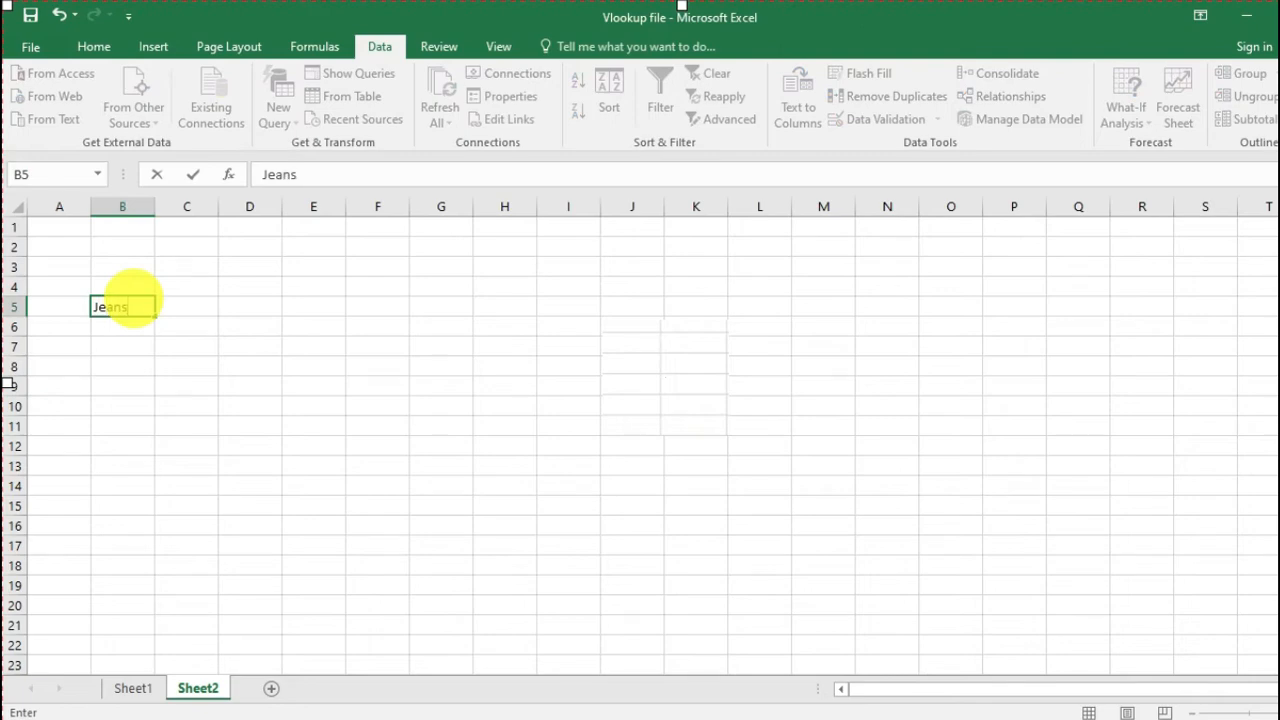
key("Return")
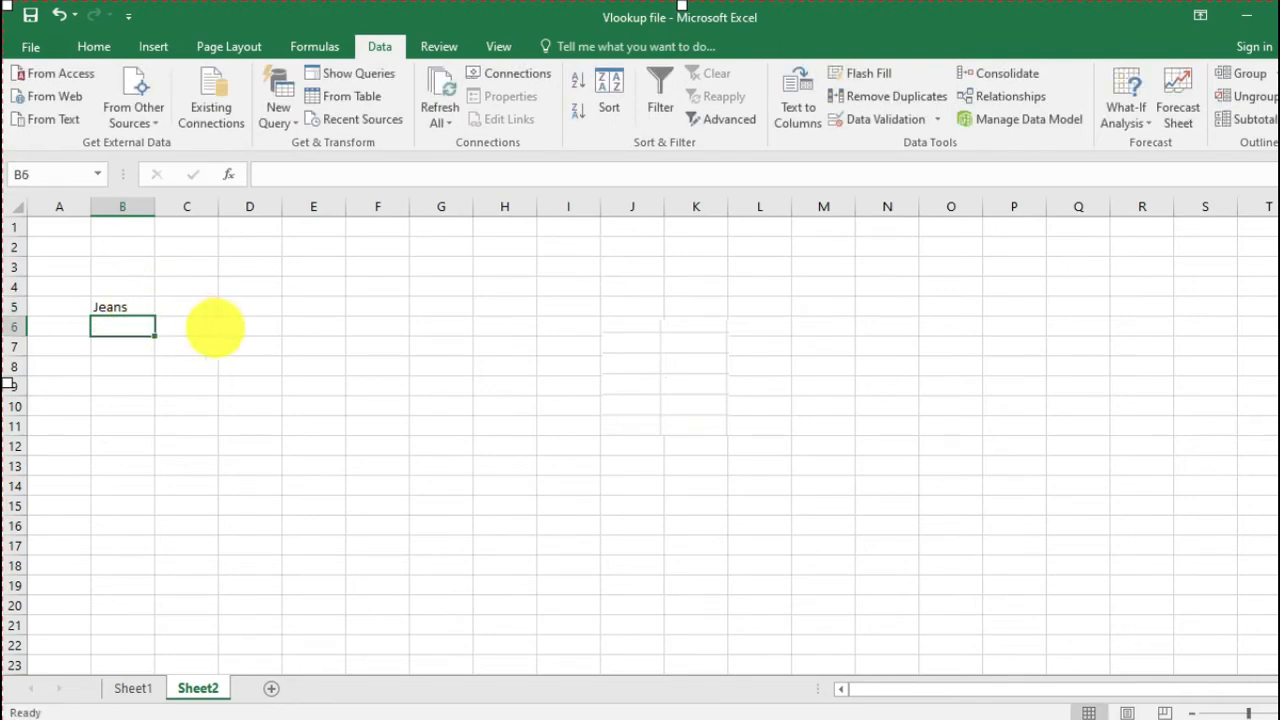
Start a VLOOKUP formula in C5 of Sheet2 with B5 as the lookup value
left_click(200, 308)
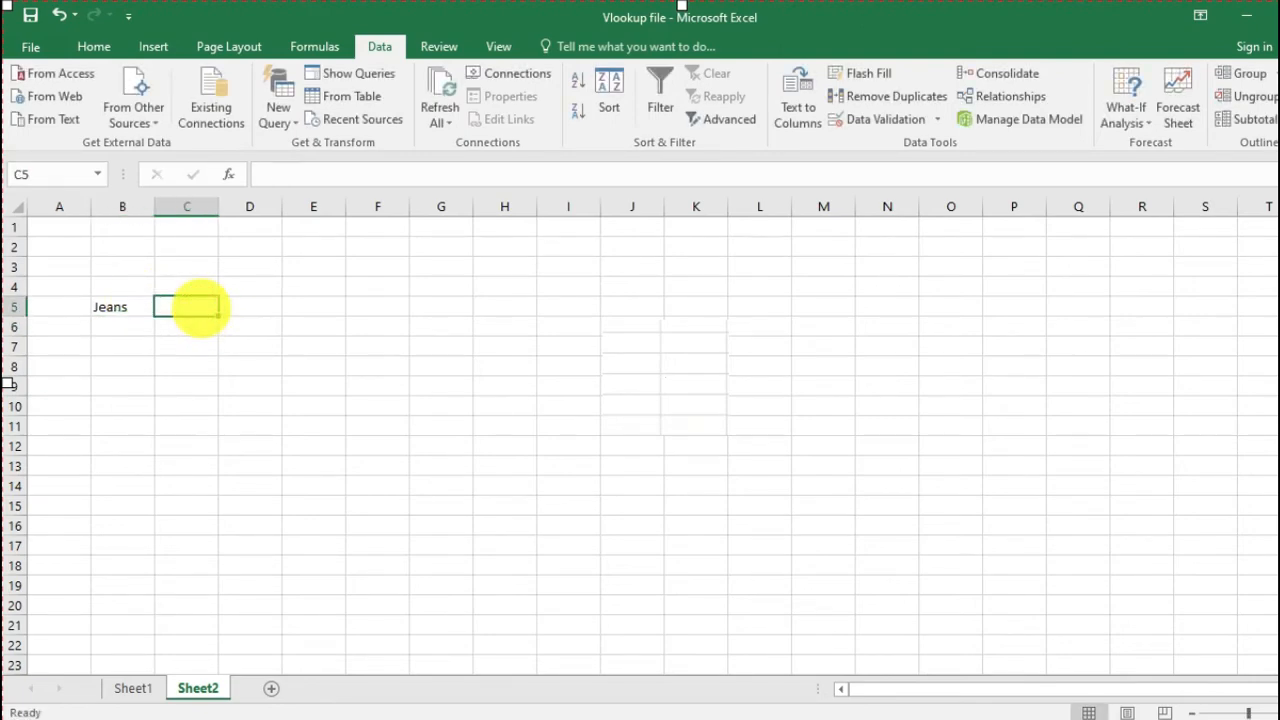
type("+vlo")
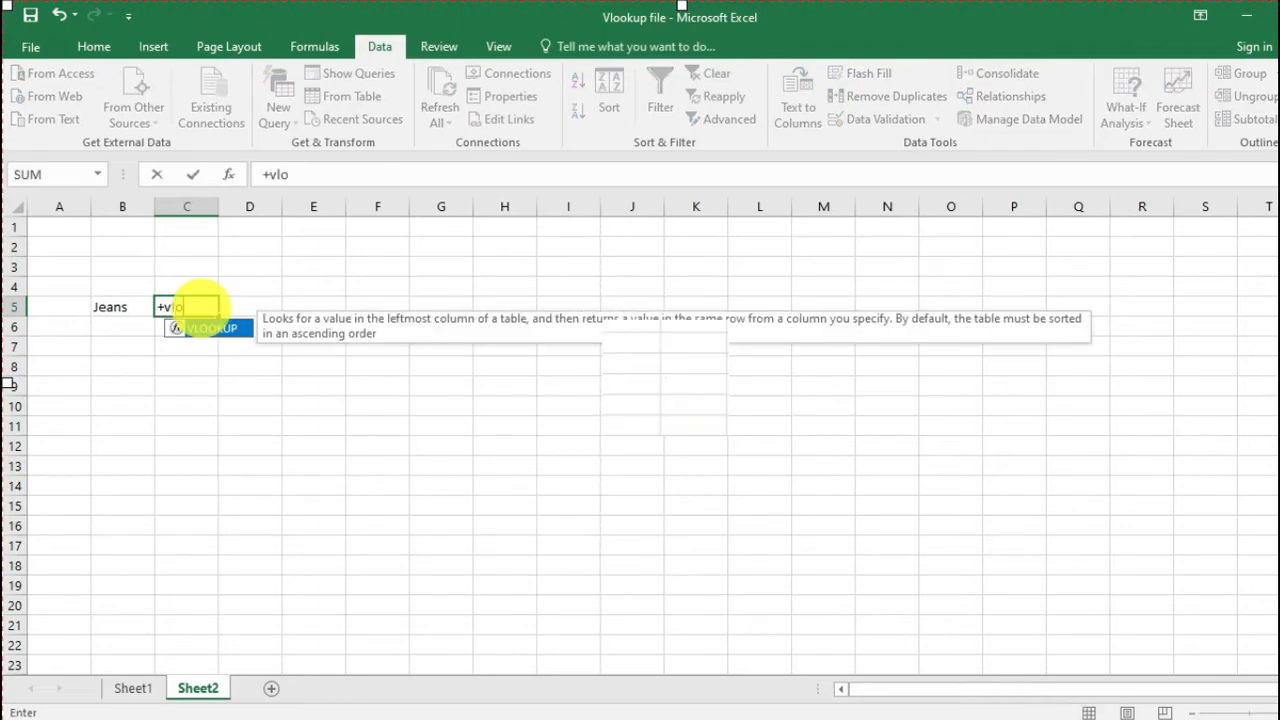
key("Tab")
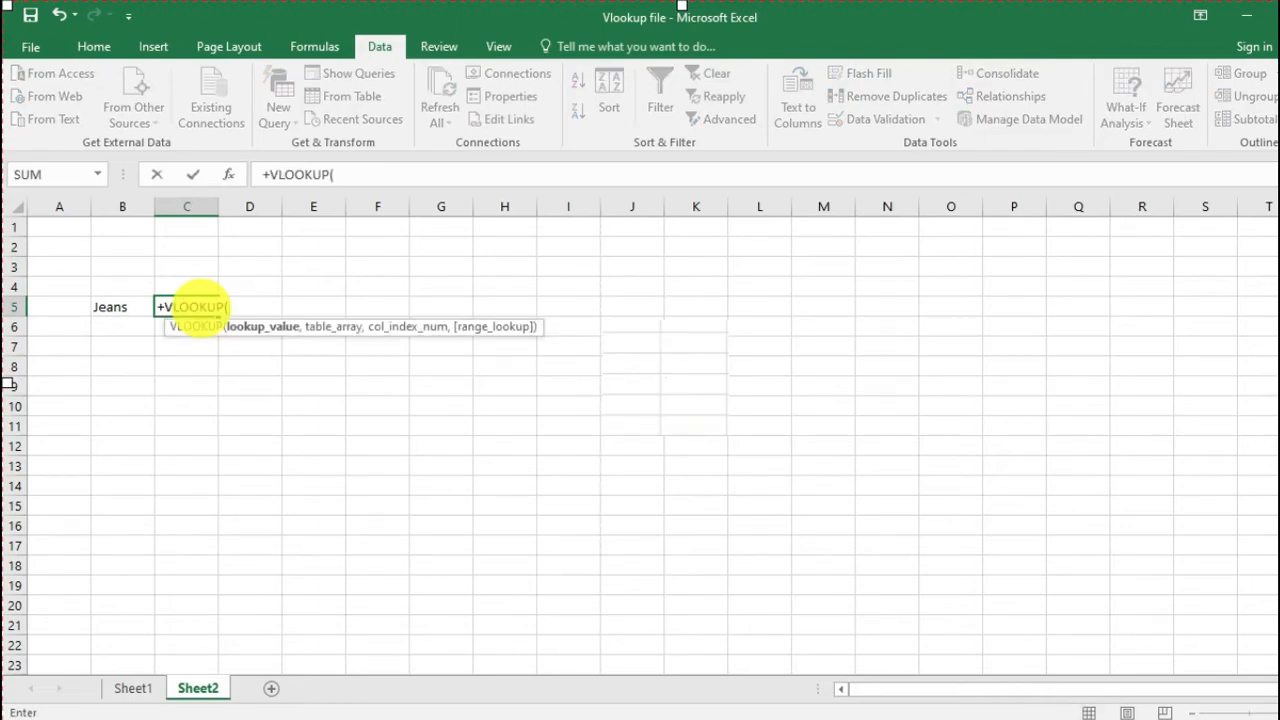
key("Left")
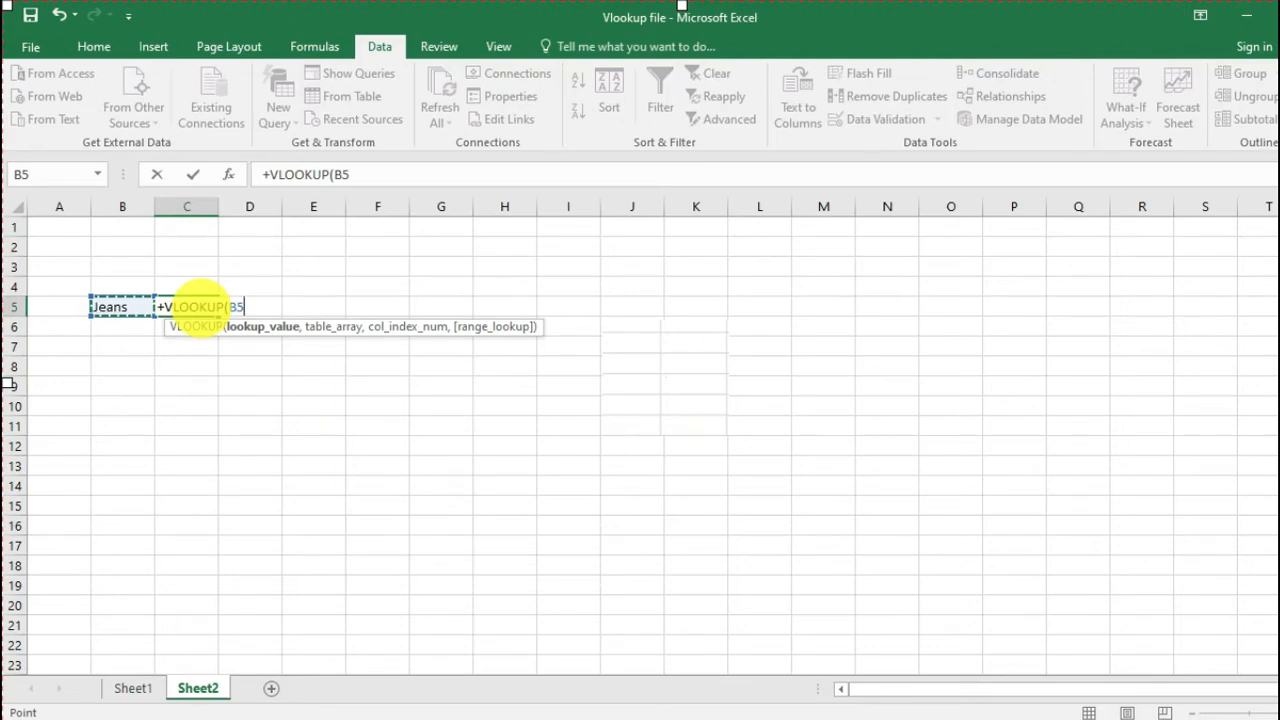
type(",")
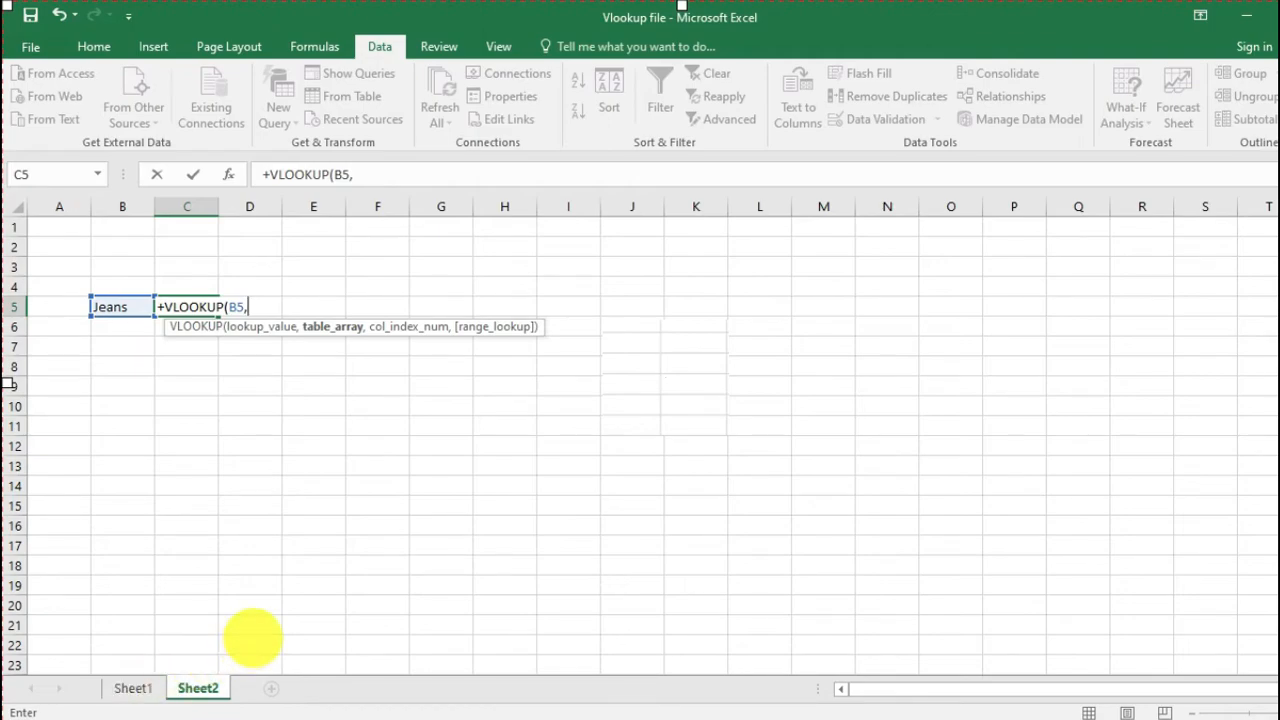
Set the formula's table array to the whole product table on Sheet1, A1:E10 including the header row
left_click(133, 688)
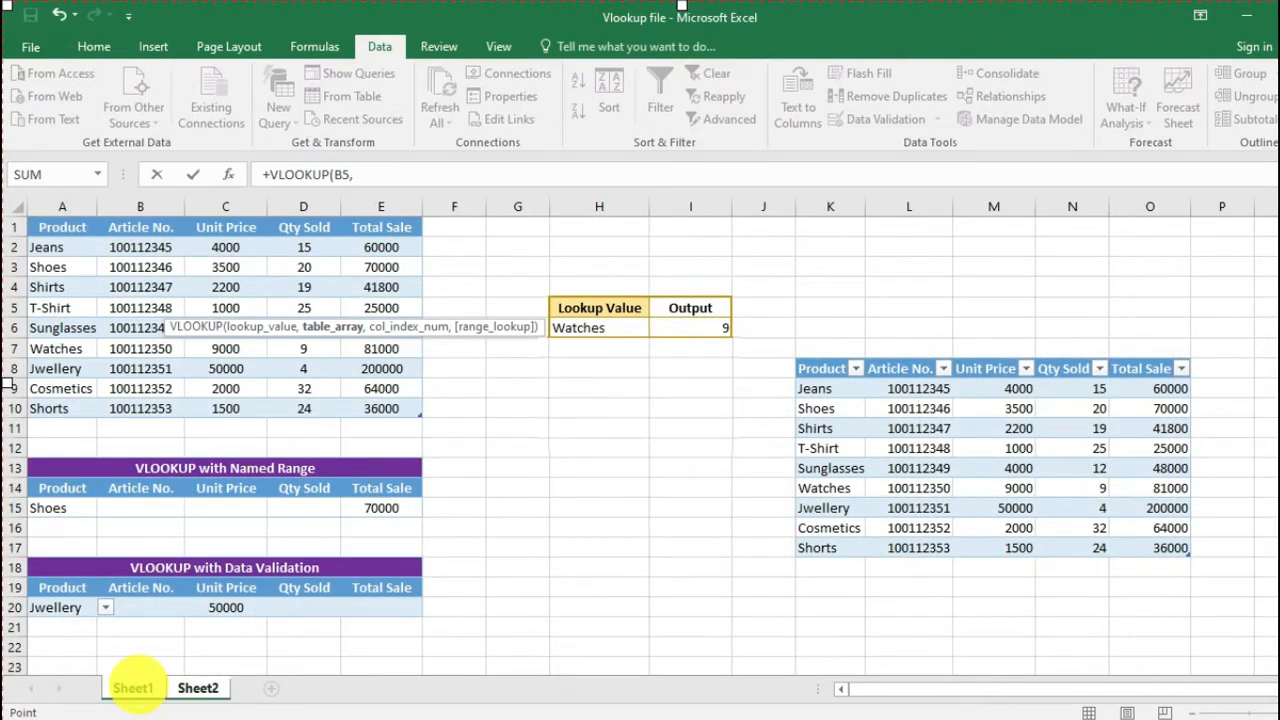
key("Up")
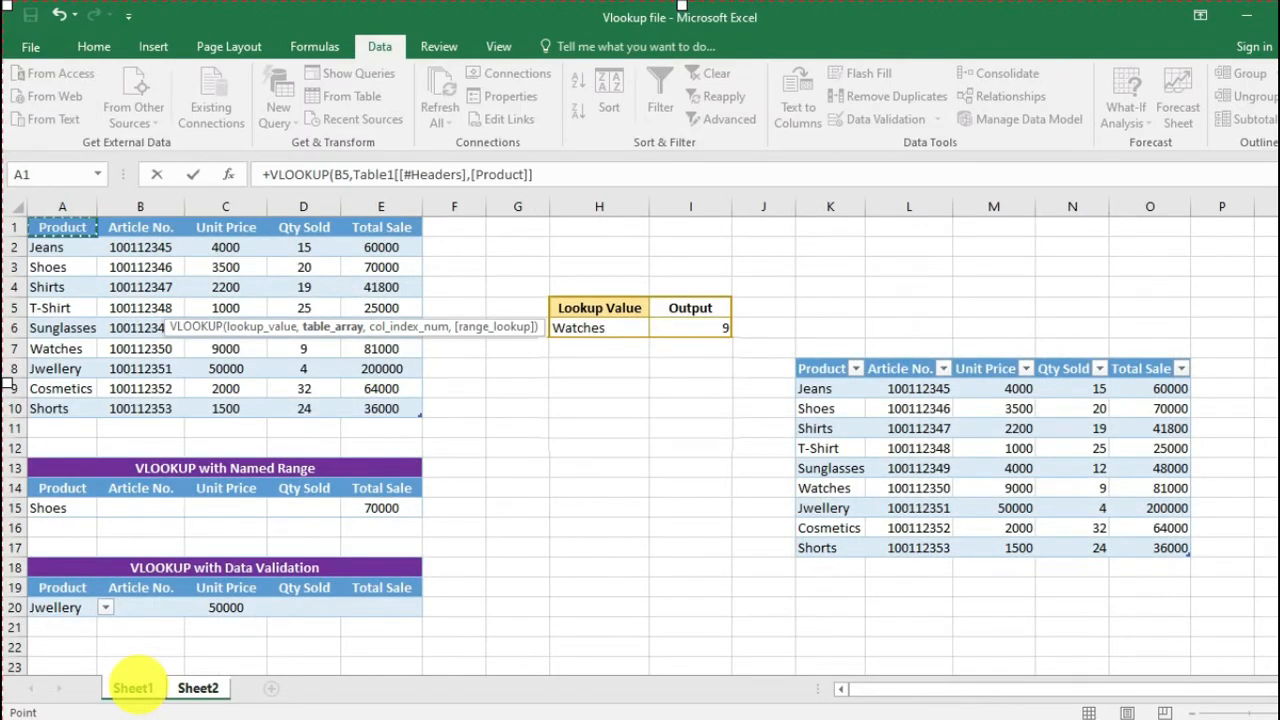
key("Down")
key("Down")
key("Down")
key("Up")
key("Up")
key("Up")
key("shift+Down")
key("shift+Down")
key("shift+Down")
key("shift+Down")
key("shift+Down")
key("shift+Down")
key("shift+Down")
key("shift+Down")
key("shift+Down")
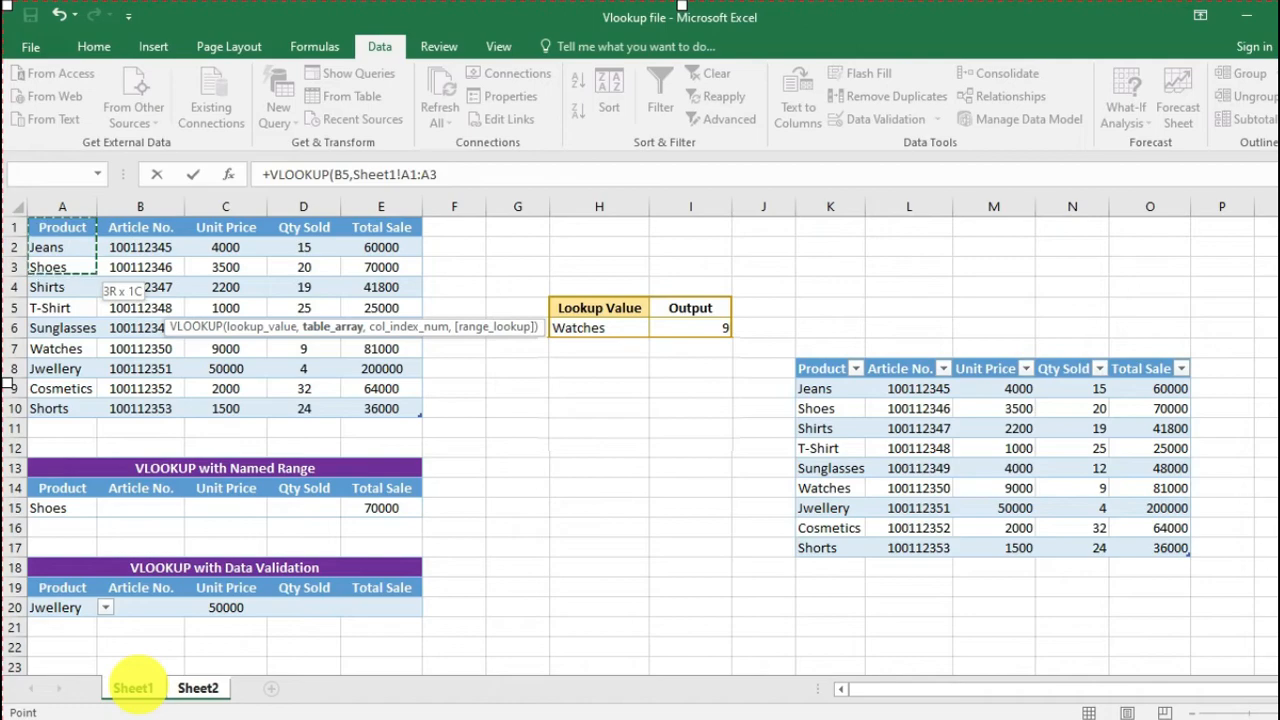
key("shift+Right")
key("shift+Right")
key("shift+Right")
key("shift+Right")
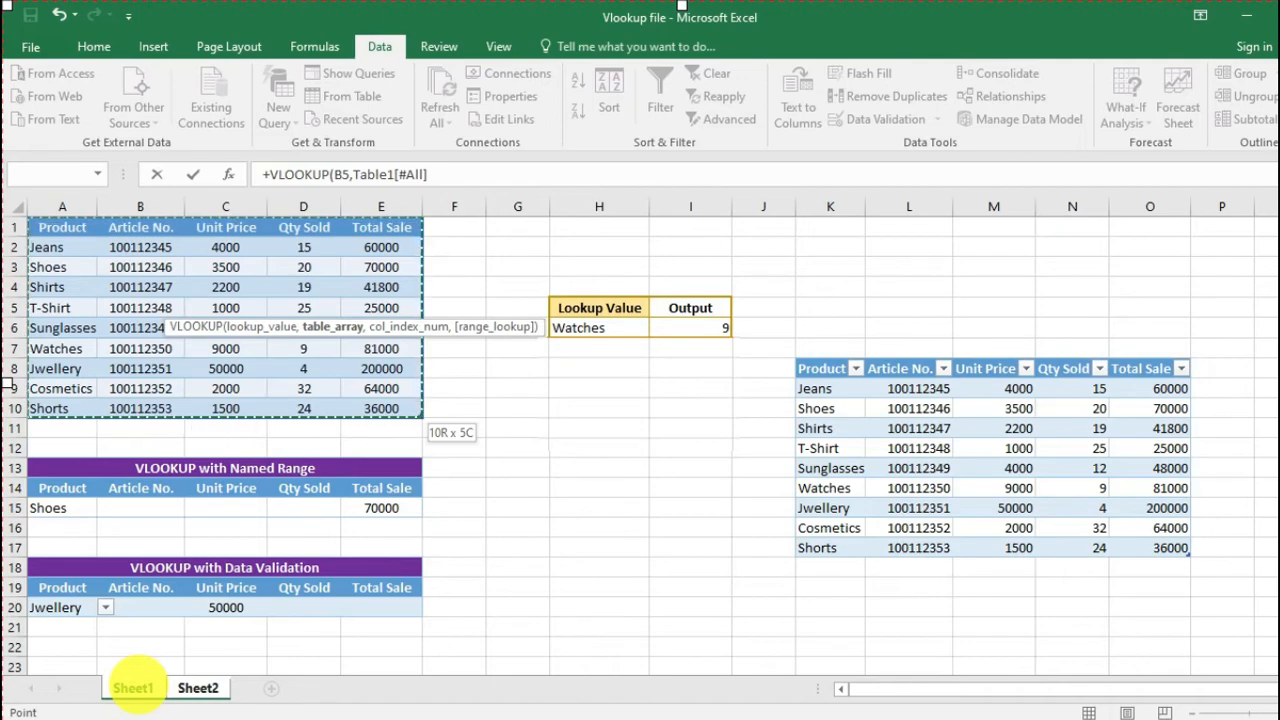
Complete the VLOOKUP formula with column index 2 and exact match 0, and enter it
type(",")
left_click(497, 175)
key("BackSpace")
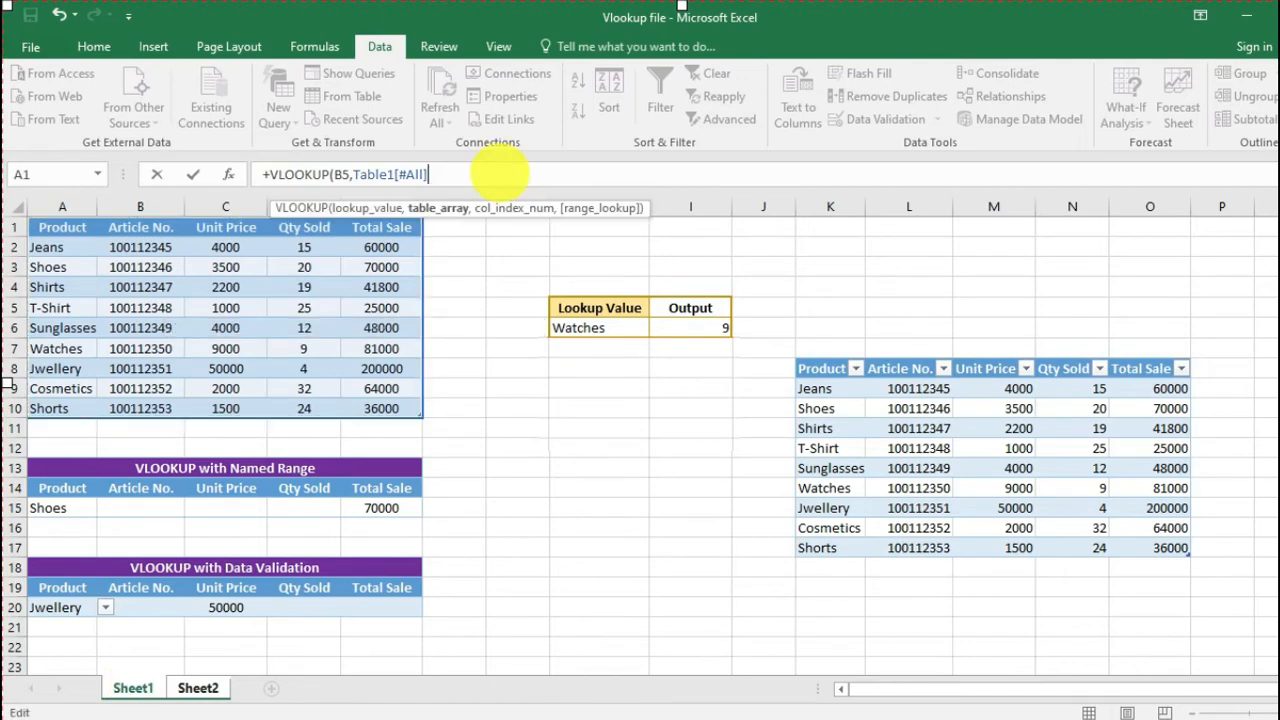
type(",")
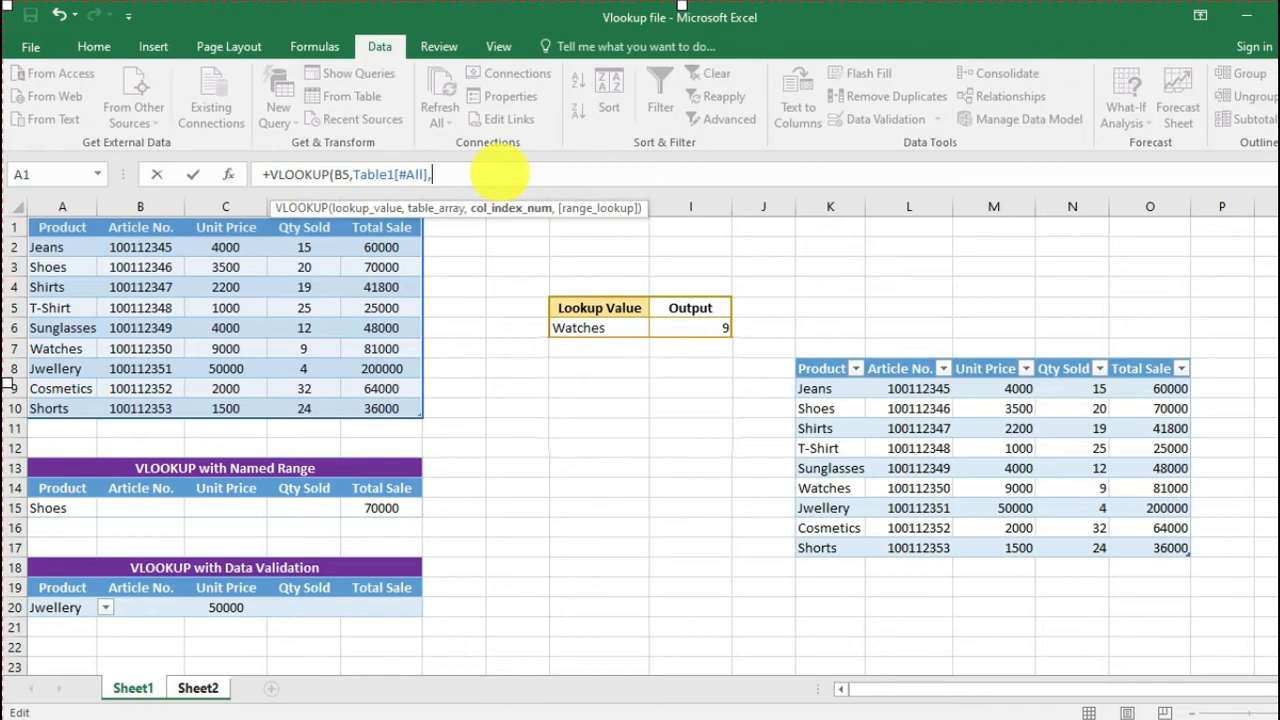
type("2,0")
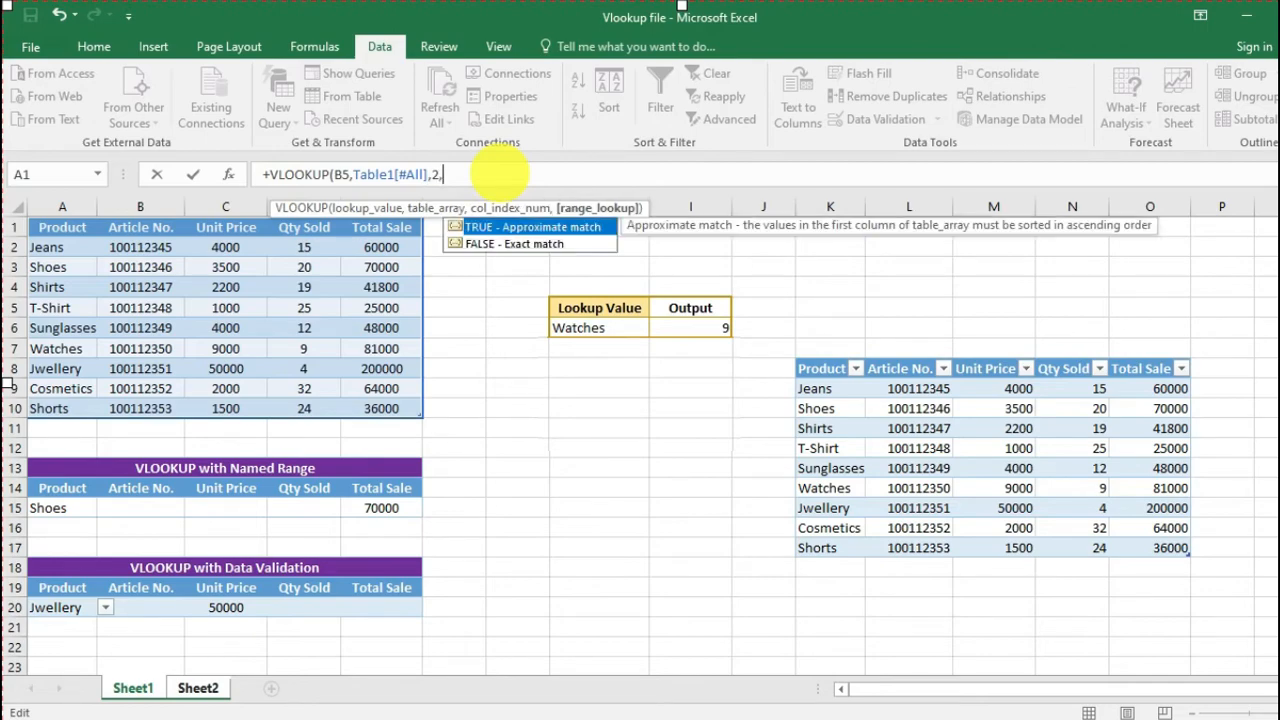
key("Return")
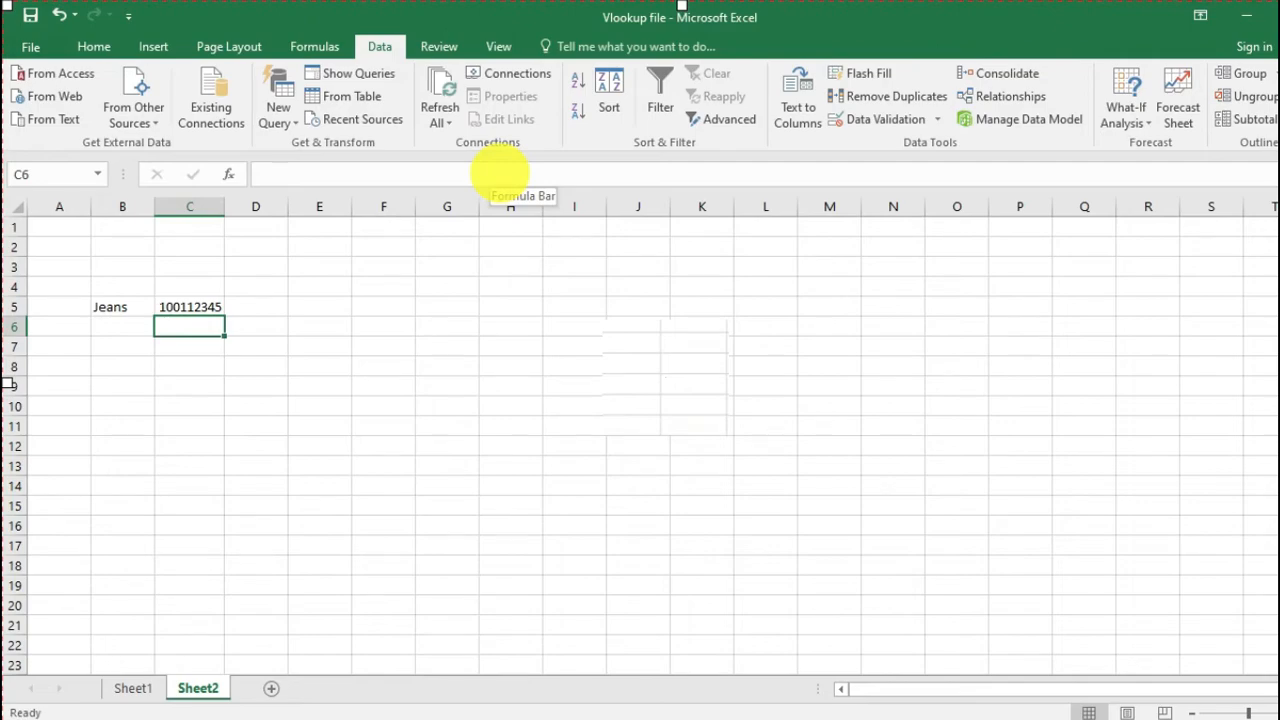
Change the lookup product in B5 of Sheet2 to Watches and compare the result with the product table on Sheet1
key("Up")
key("Left")
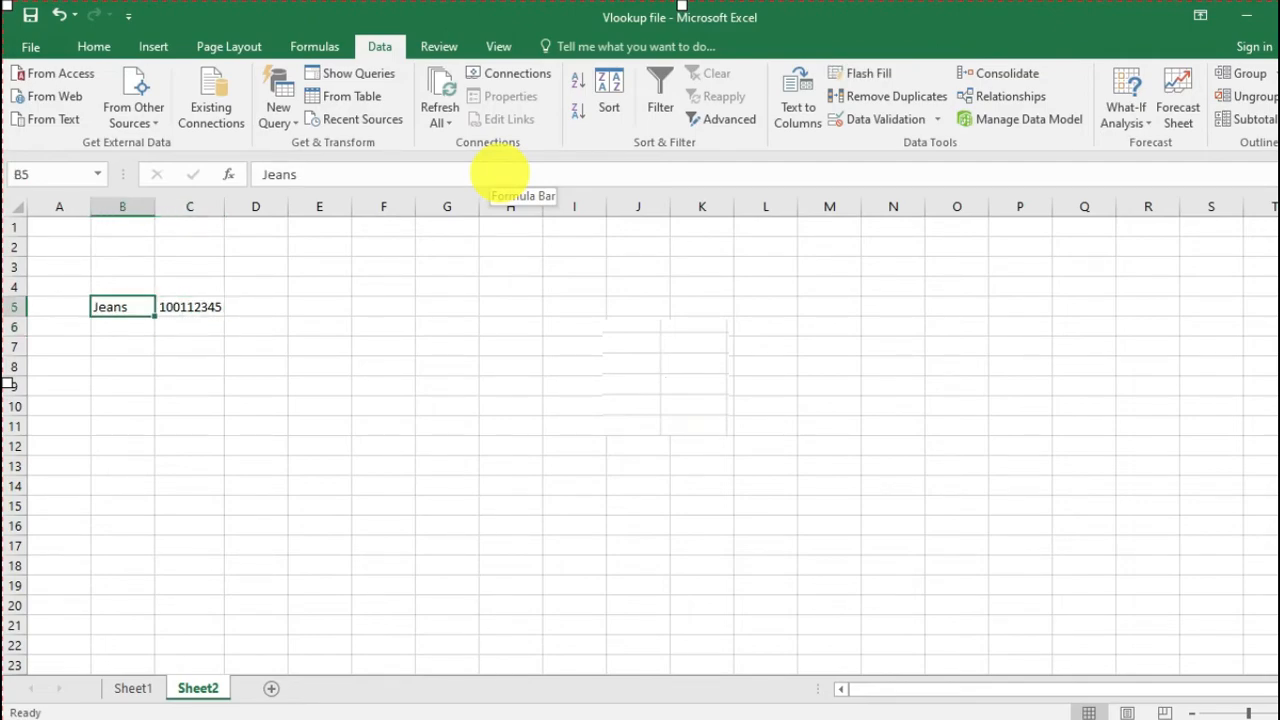
type("Watches")
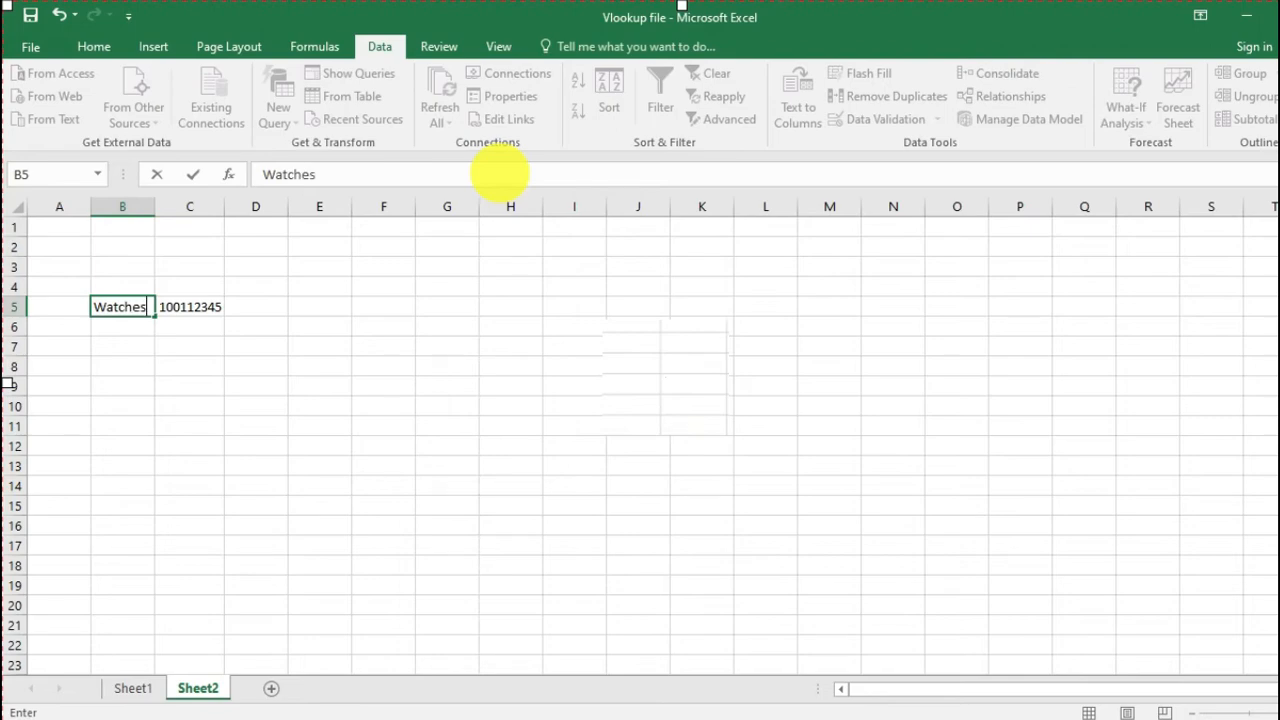
key("Return")
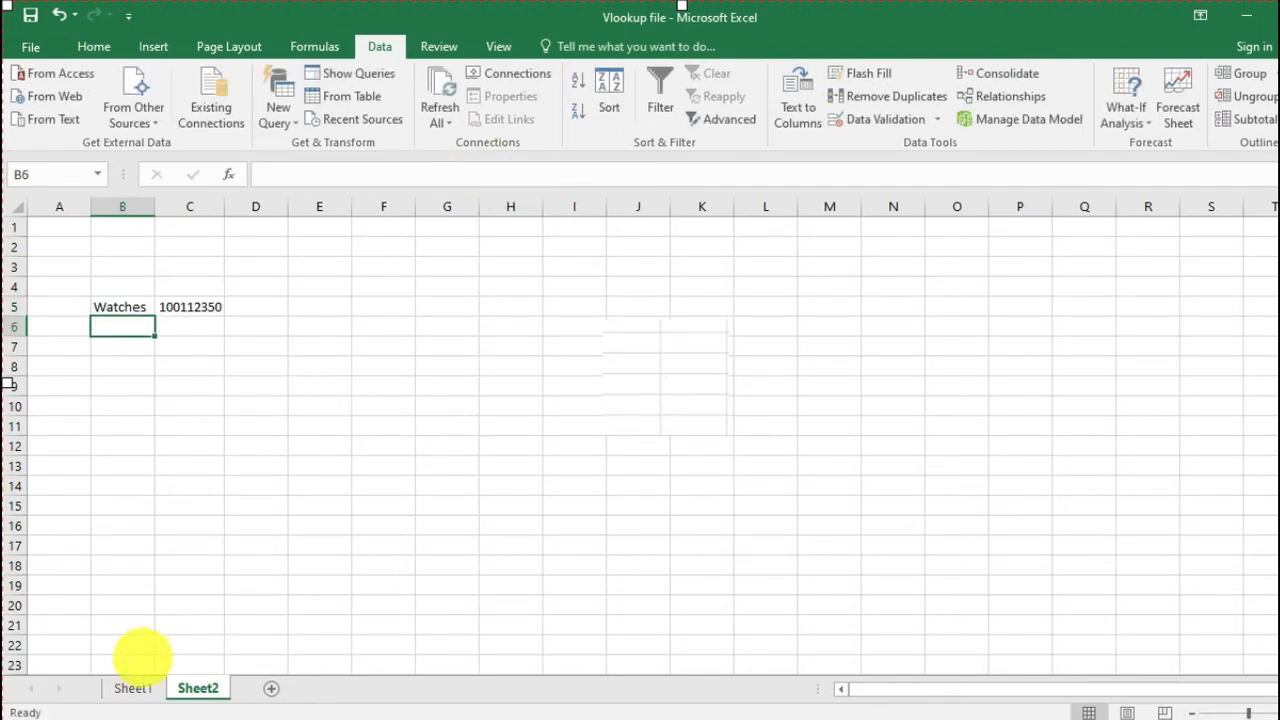
left_click(140, 684)
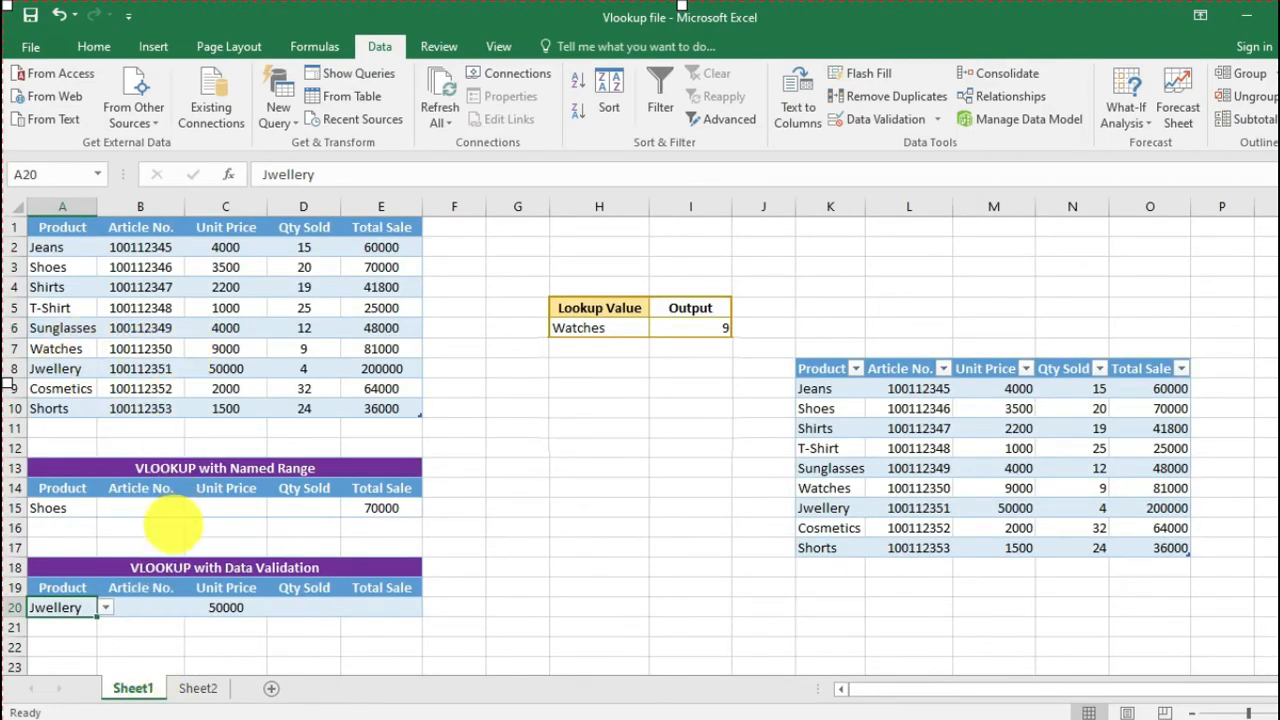
left_click(198, 688)
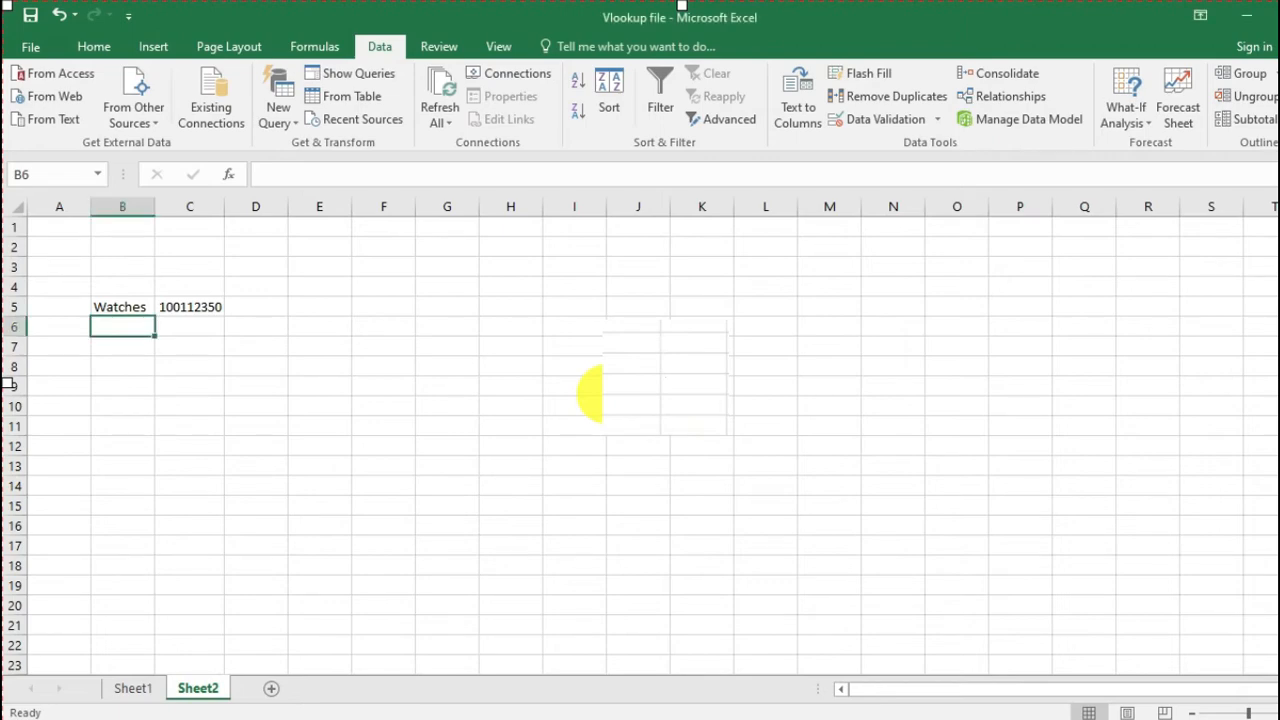
Create a new blank workbook and enter Shoes in C6 as the lookup product
key("ctrl+n")
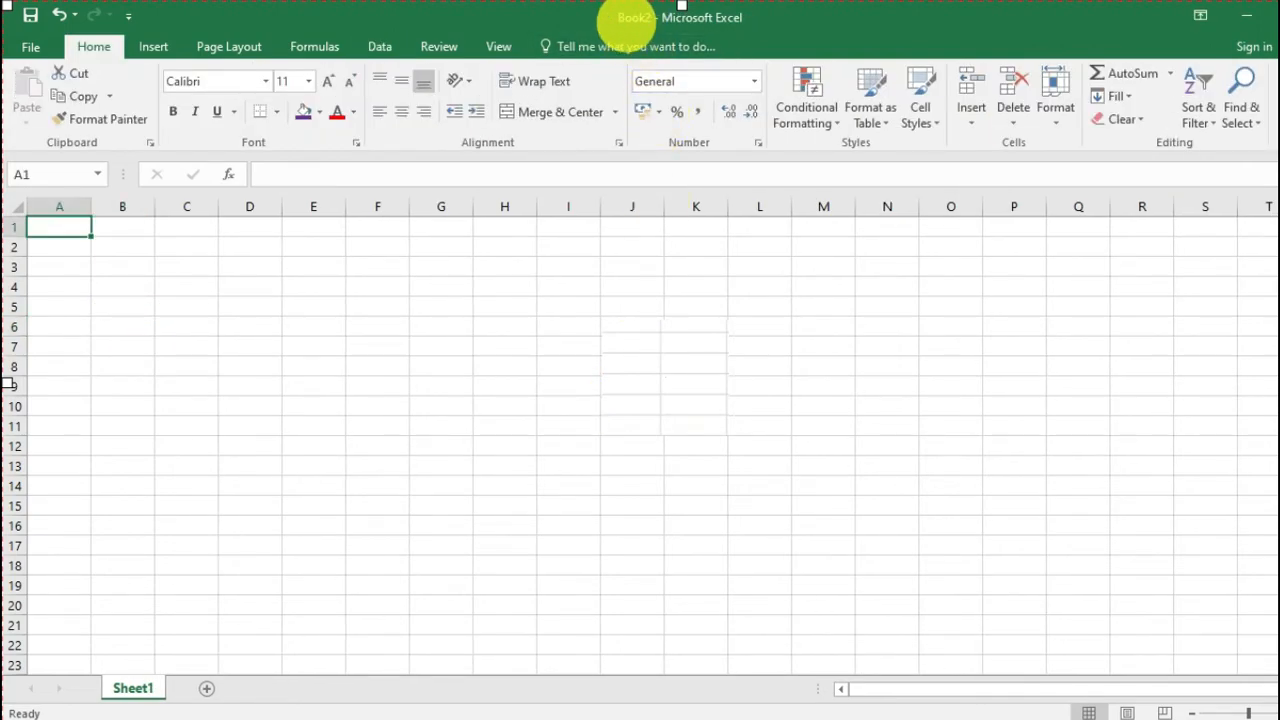
left_click(107, 283)
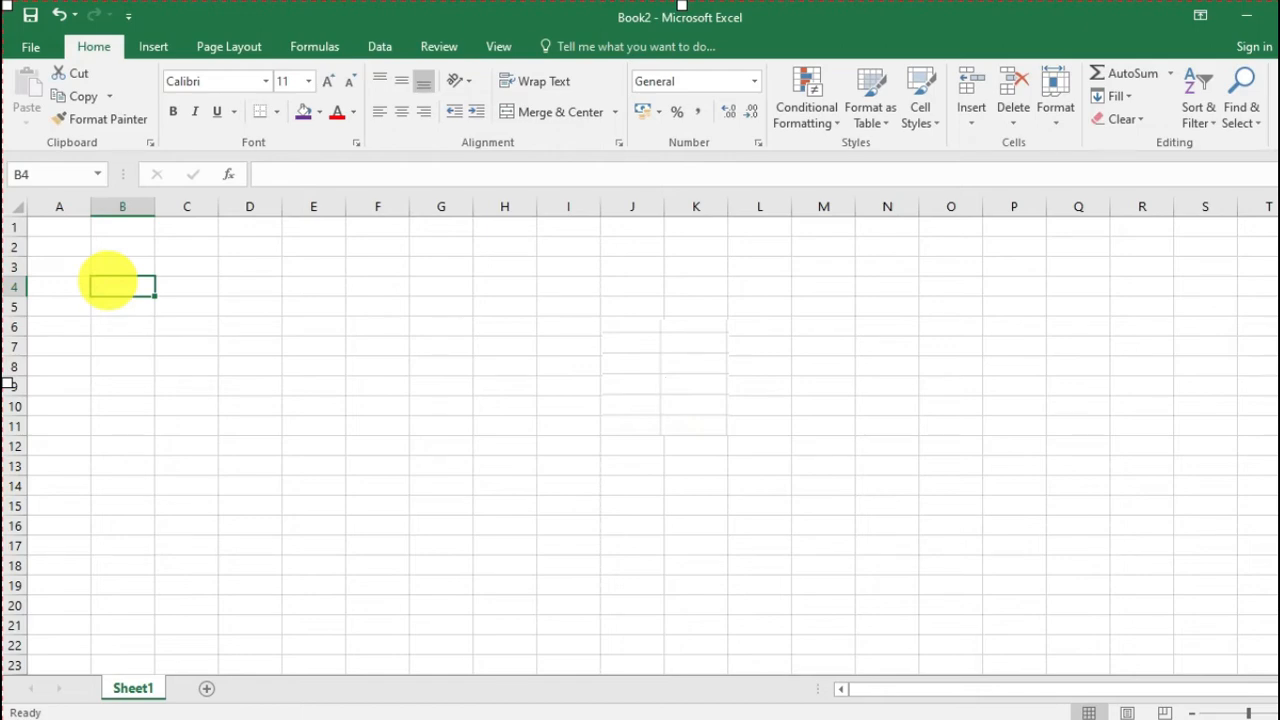
left_click(178, 322)
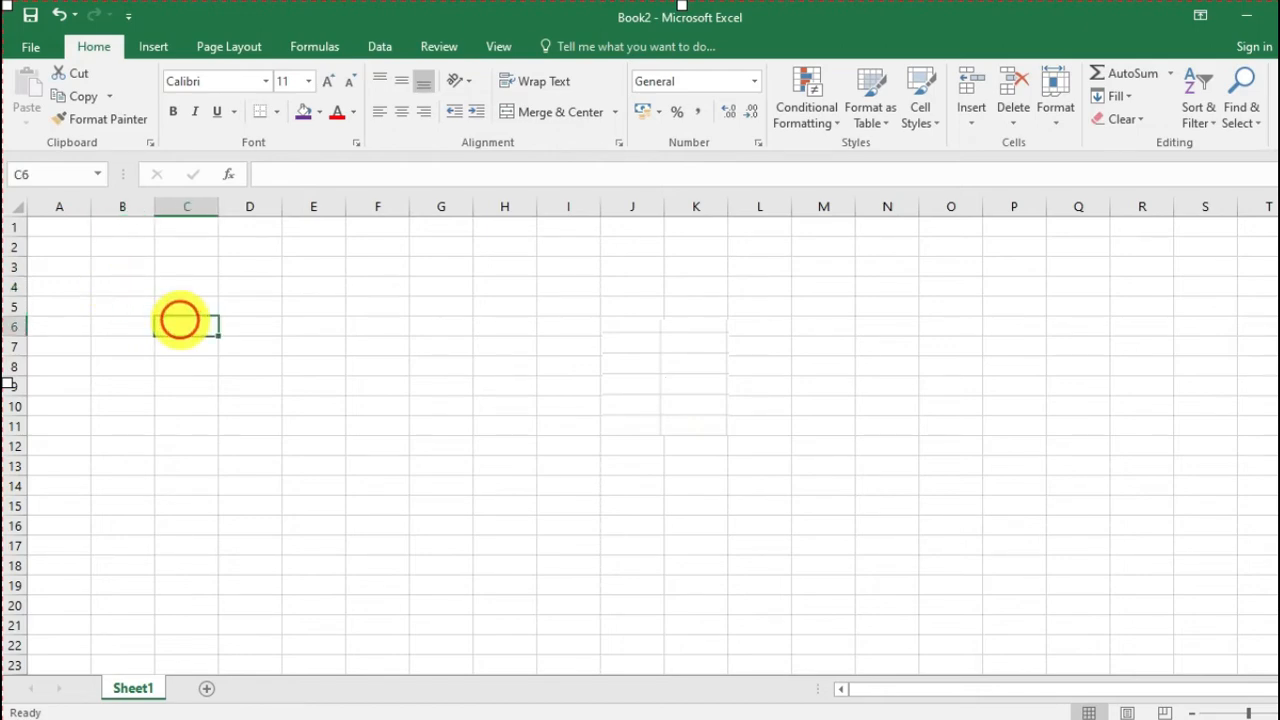
type("Shoes")
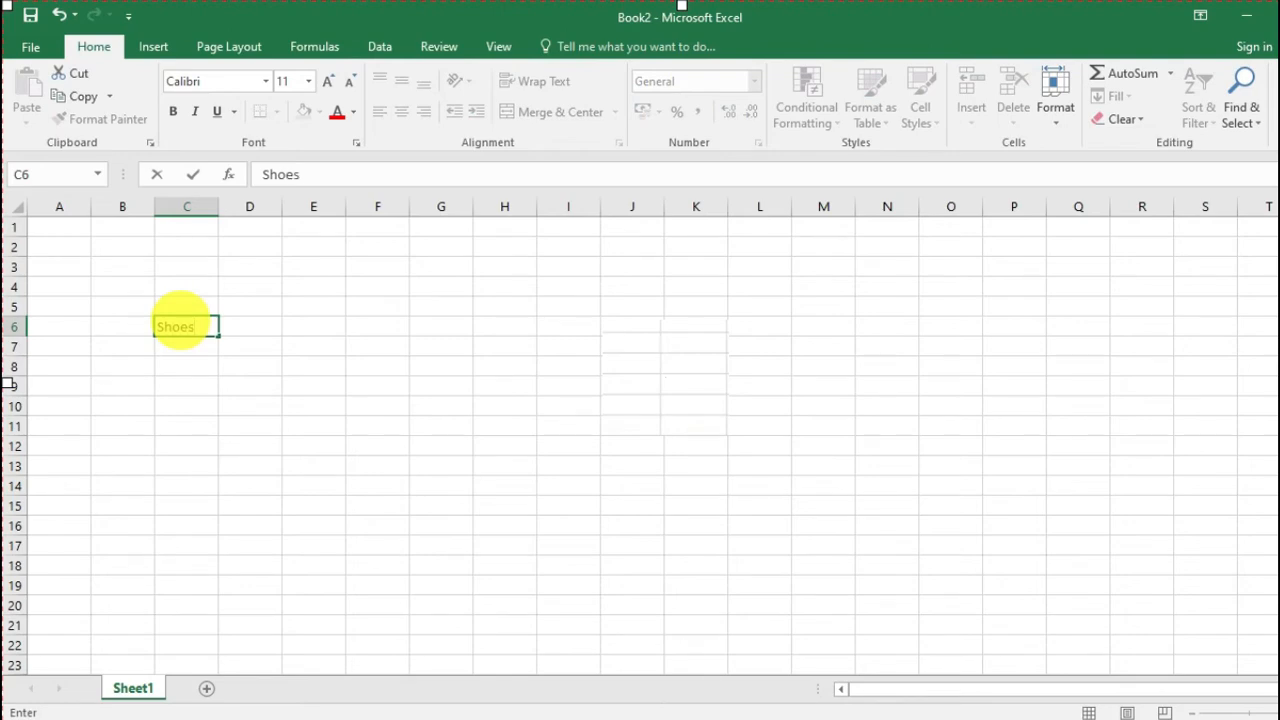
key("Return")
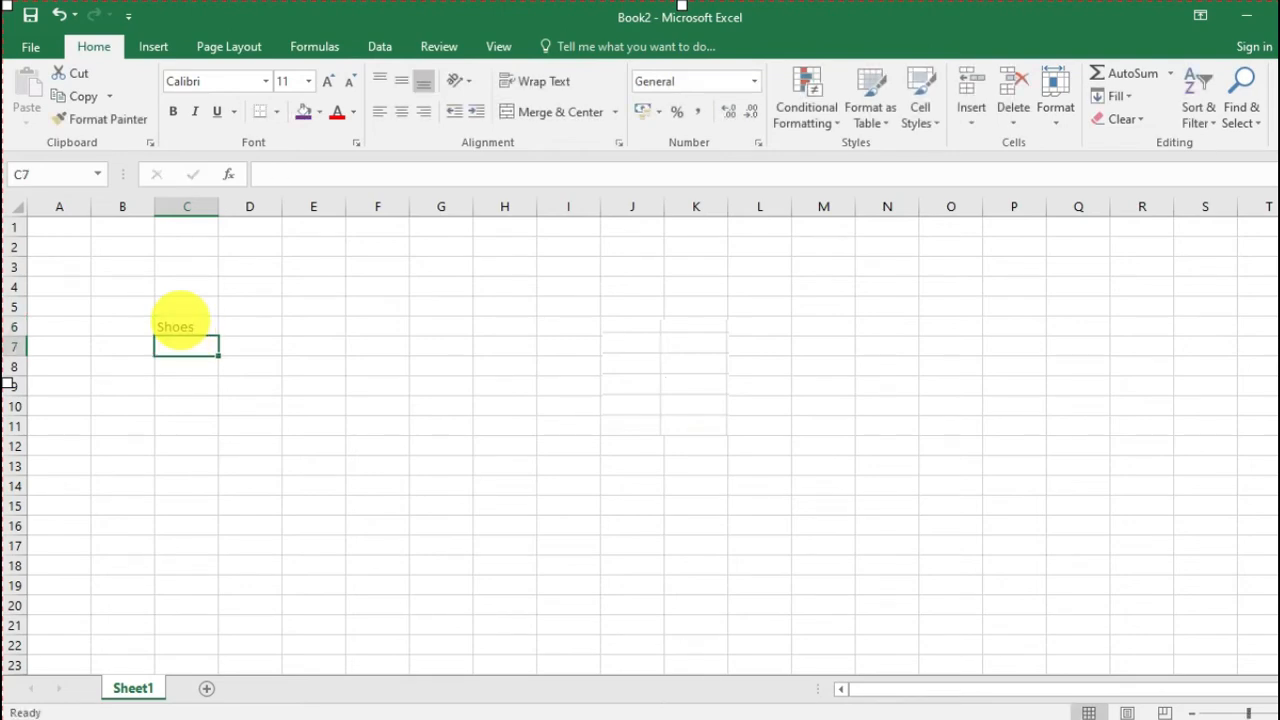
Start a VLOOKUP formula in D6 of the new workbook with C6 as the lookup value
key("Up")
key("Right")
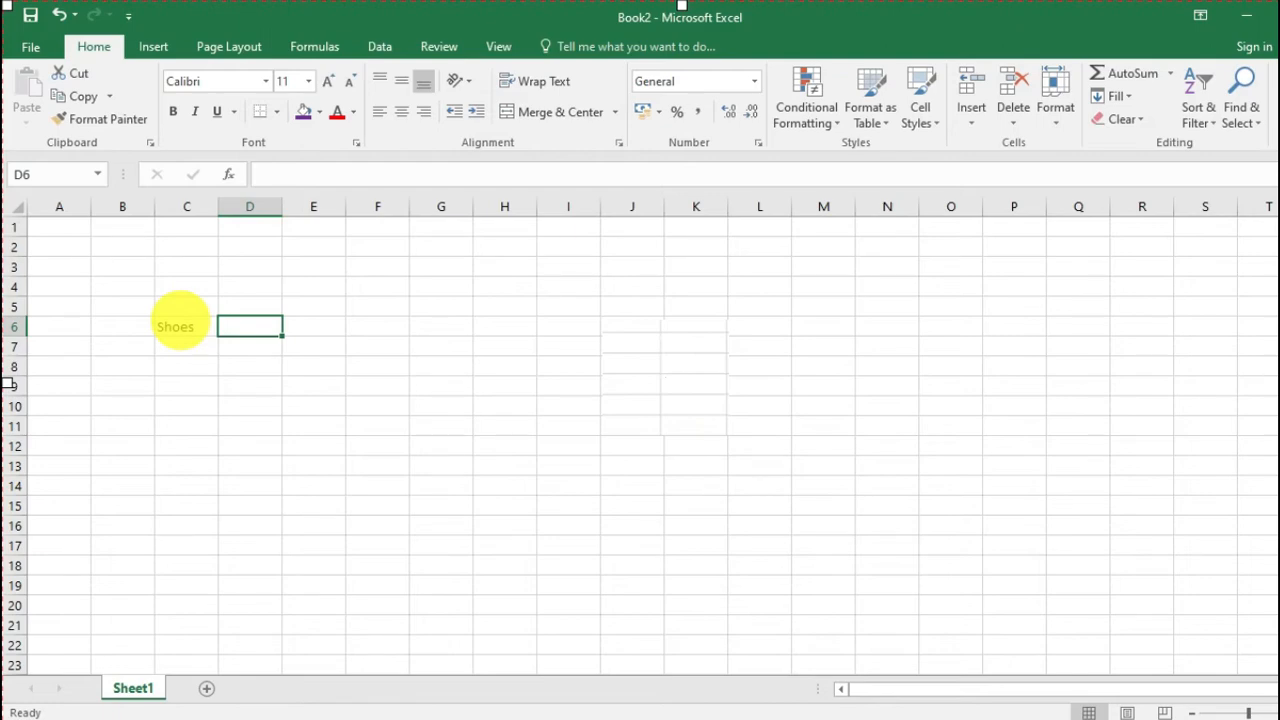
type("=")
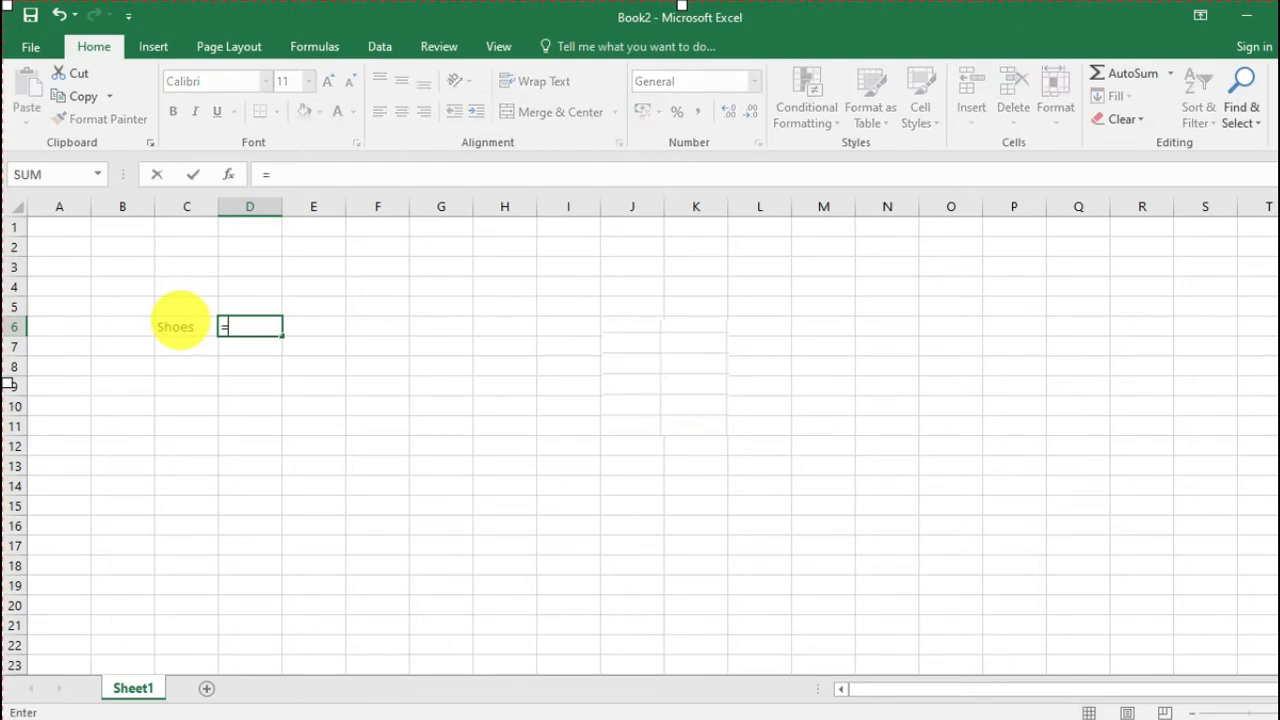
type("vlo")
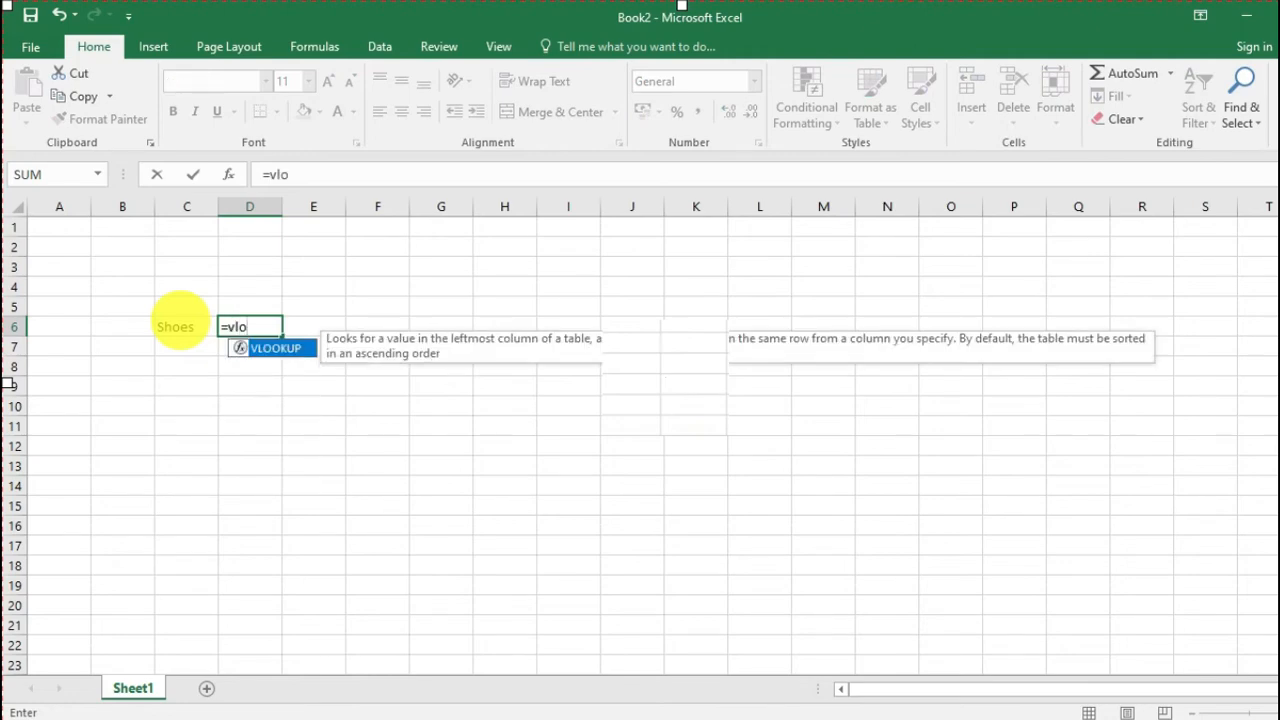
key("Tab")
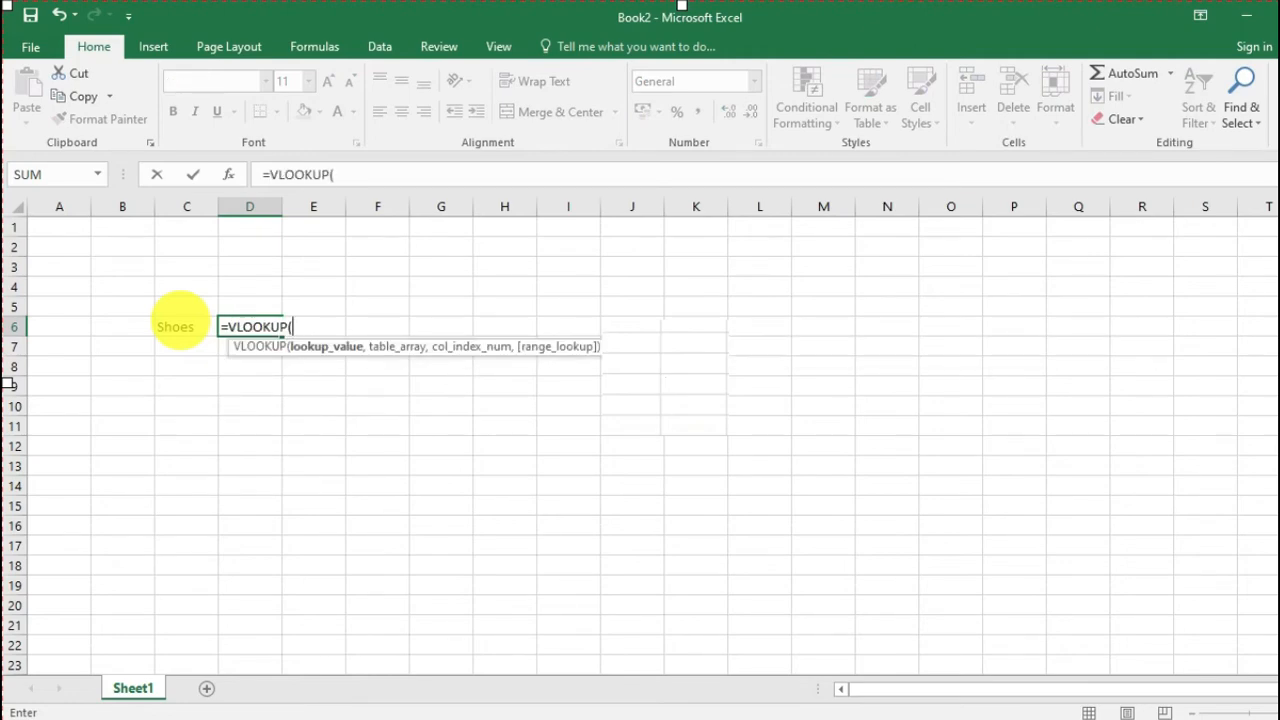
left_click(181, 322)
type(",")
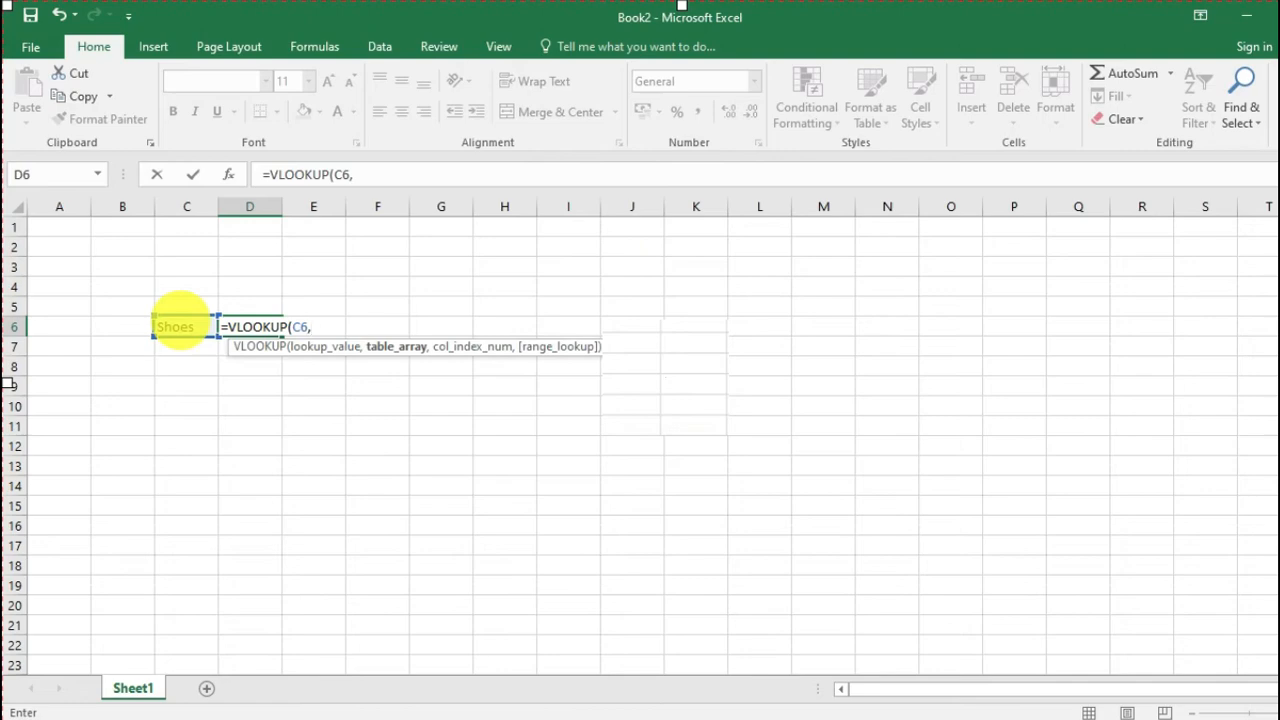
Set the formula's table array to the product table A1:E10, headers included, on Sheet1 of the Vlookup file workbook
key("alt+Tab")
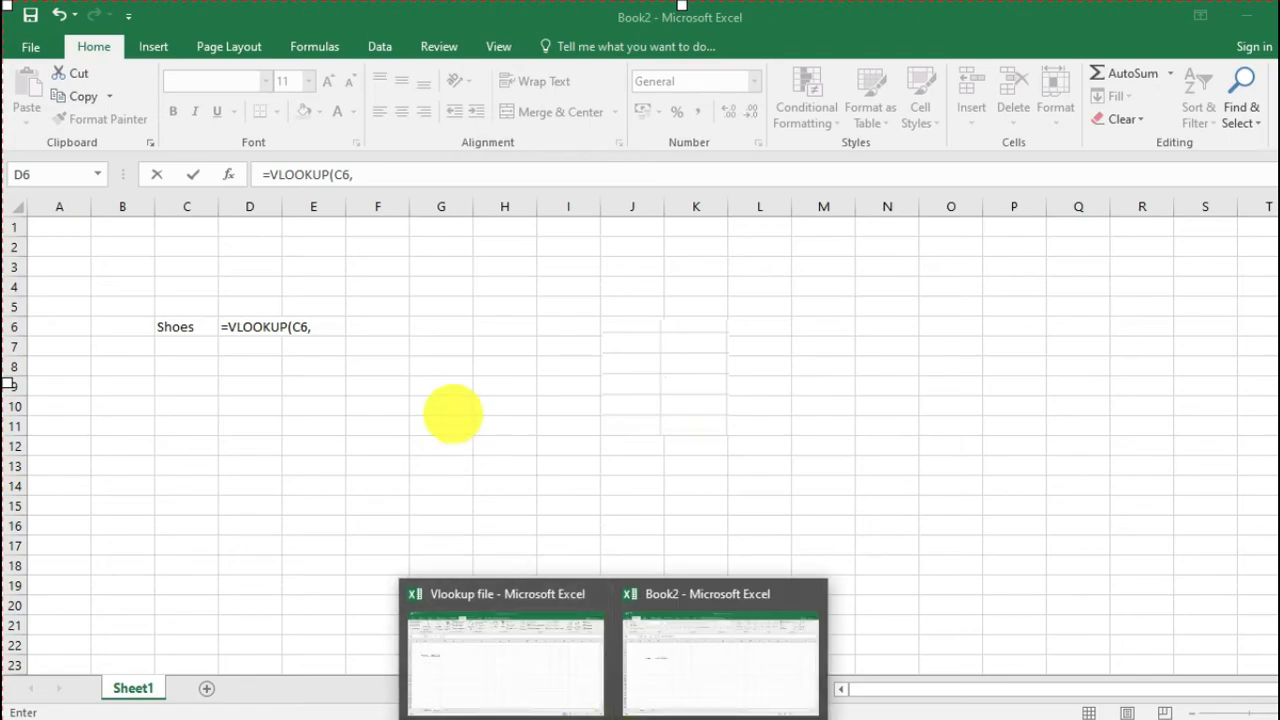
key("alt+Tab")
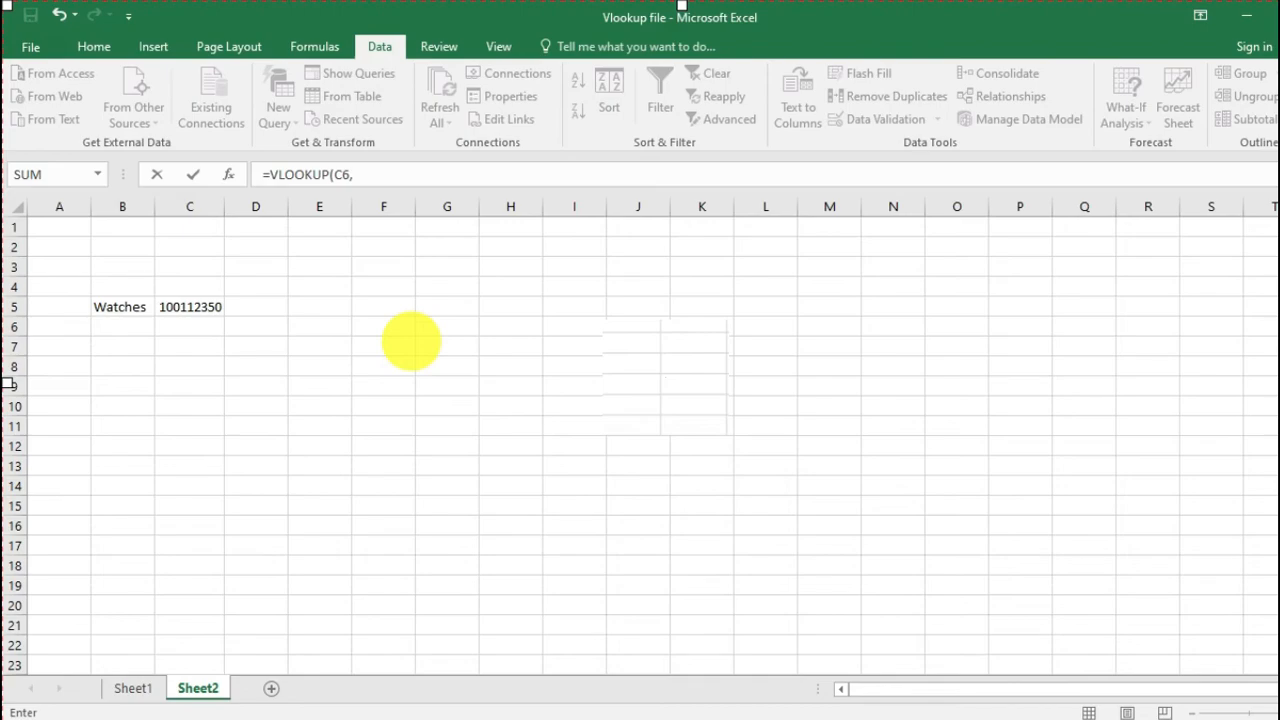
left_click(133, 685)
left_click_drag(30, 227, 381, 405)
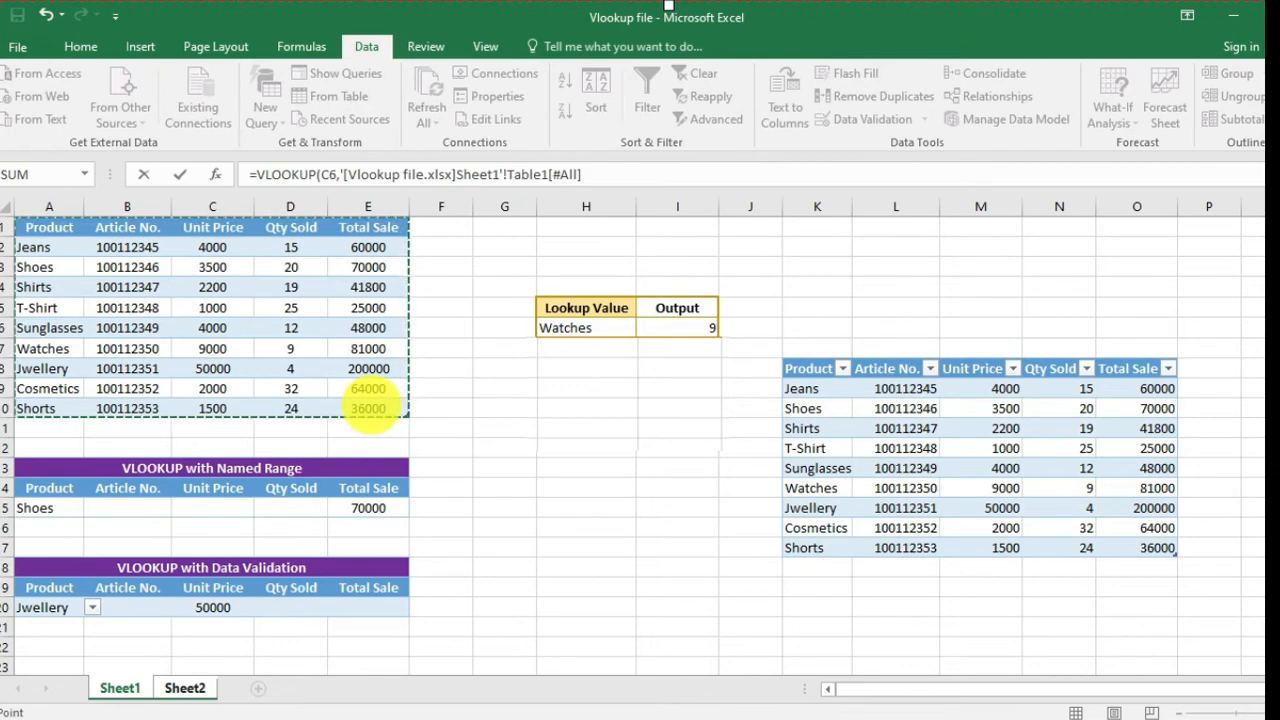
Complete the cross-workbook VLOOKUP with column index 4 and exact match 0, and enter it
type(",")
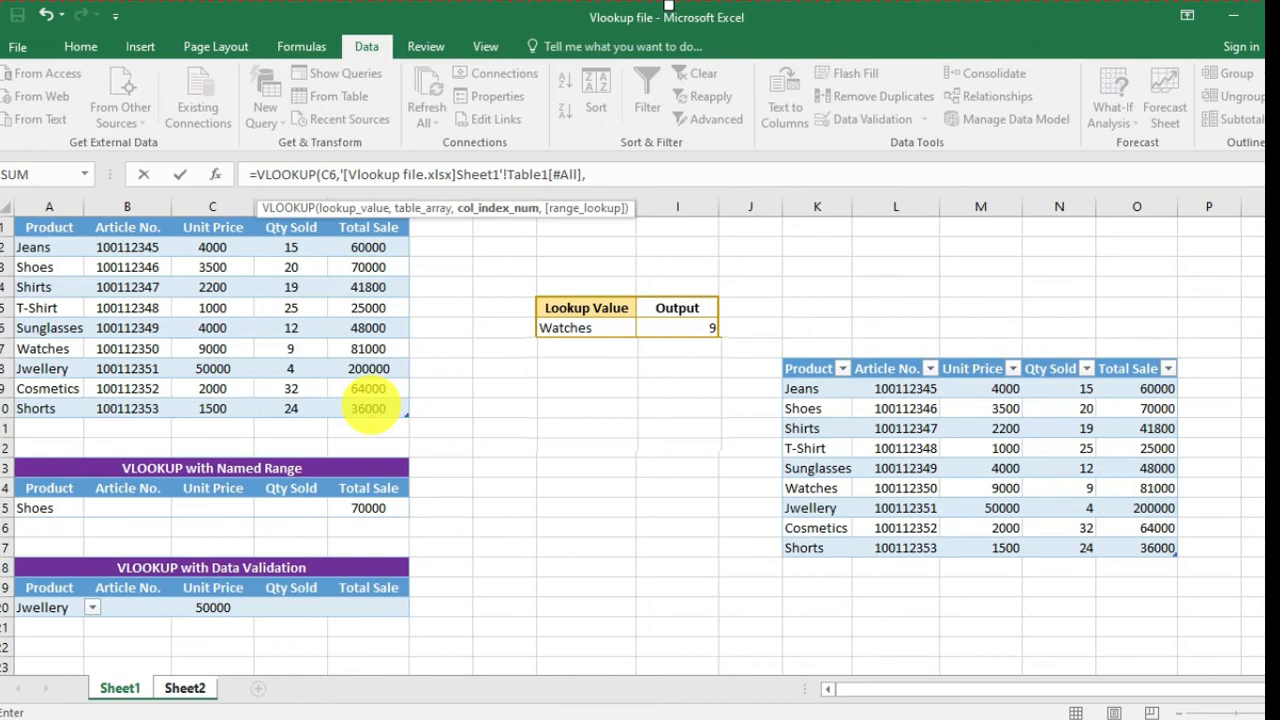
type("4,")
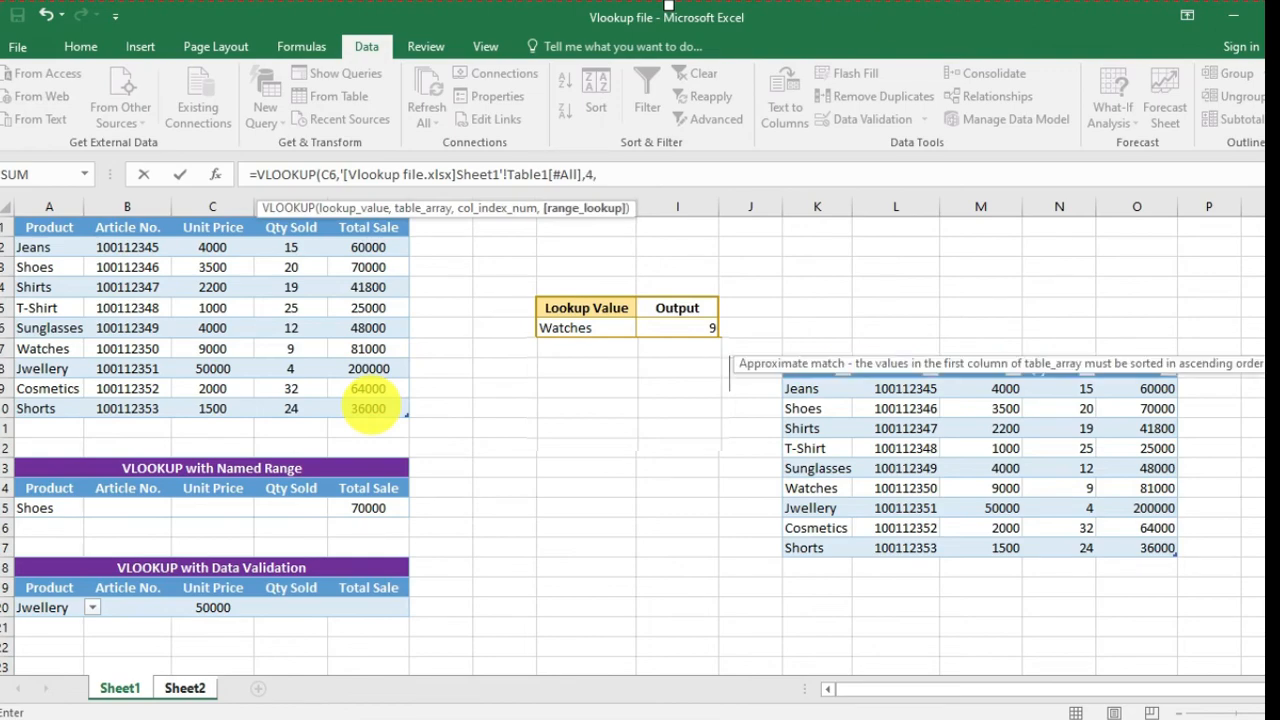
type("0")
key("Return")
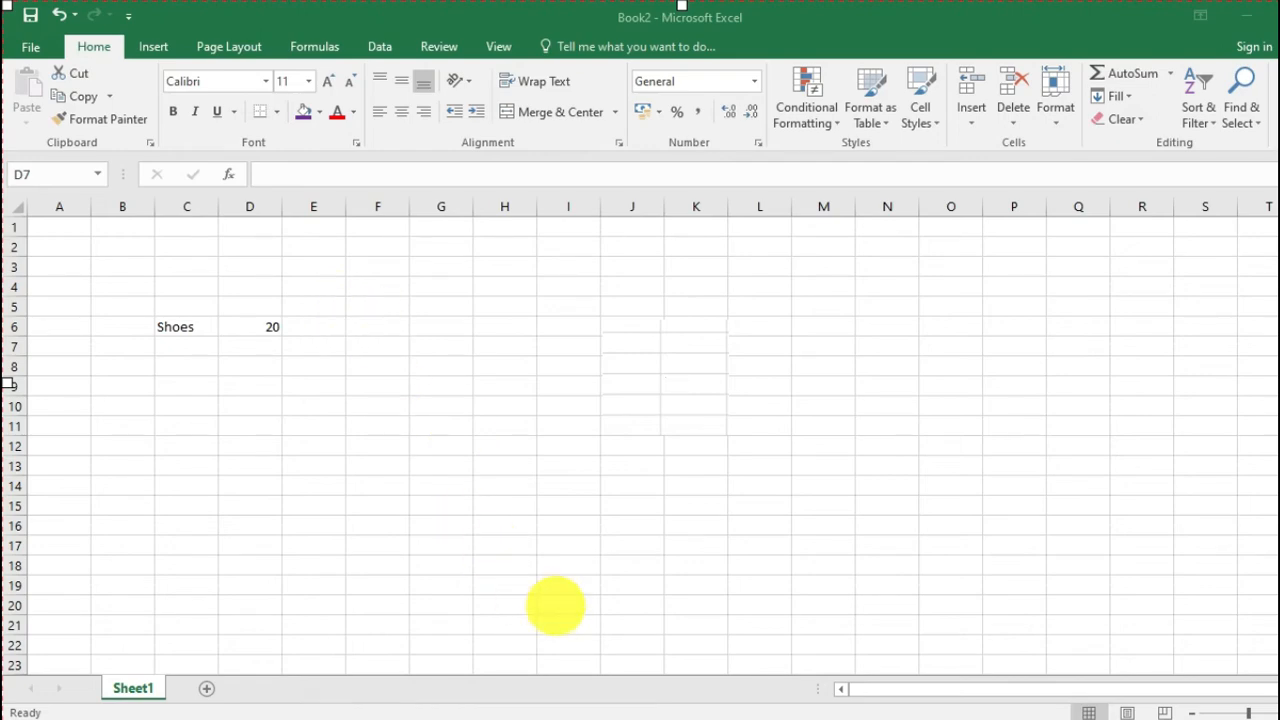
Return to Sheet1 of the Vlookup file workbook, then save and close that workbook
mouse_move(614, 719)
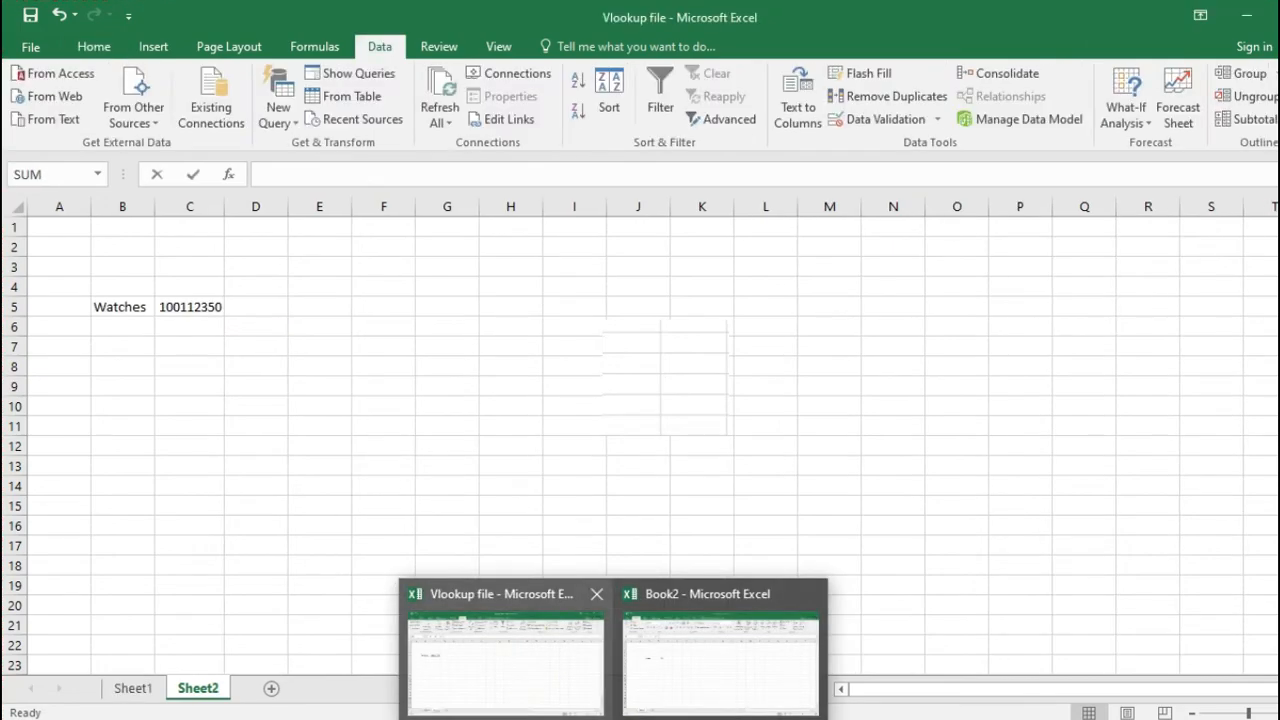
left_click(524, 665)
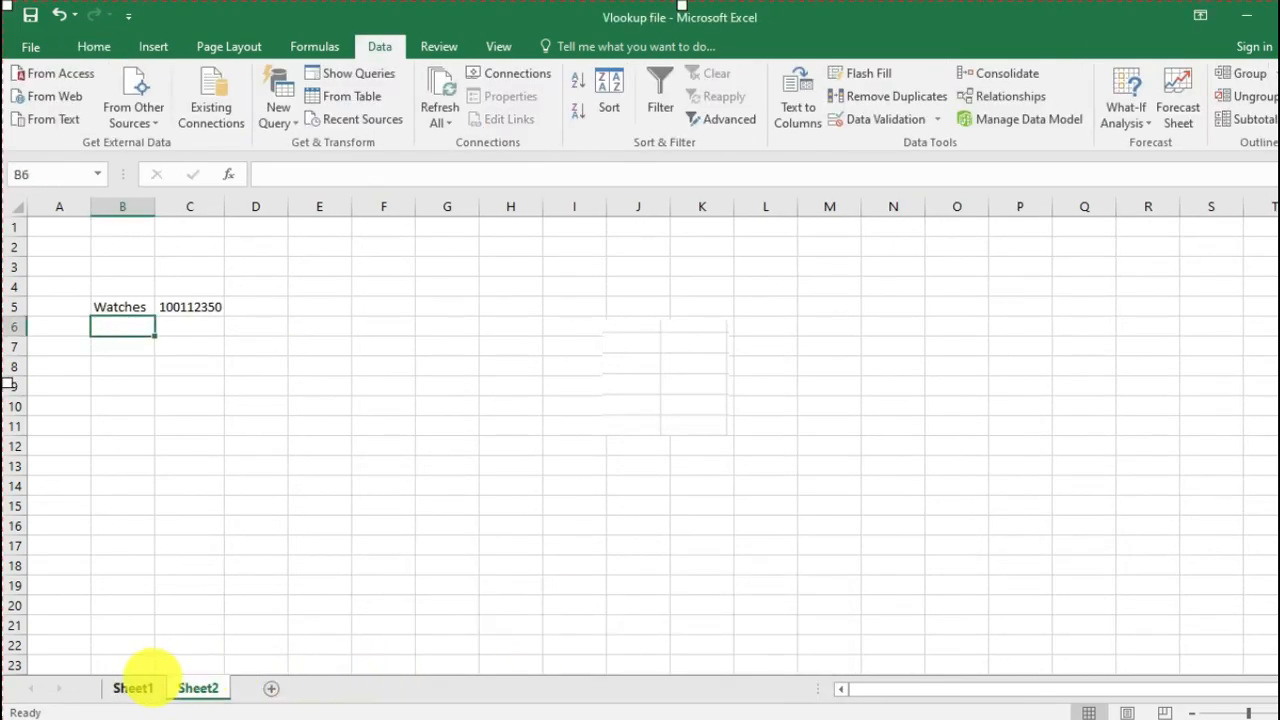
left_click(133, 686)
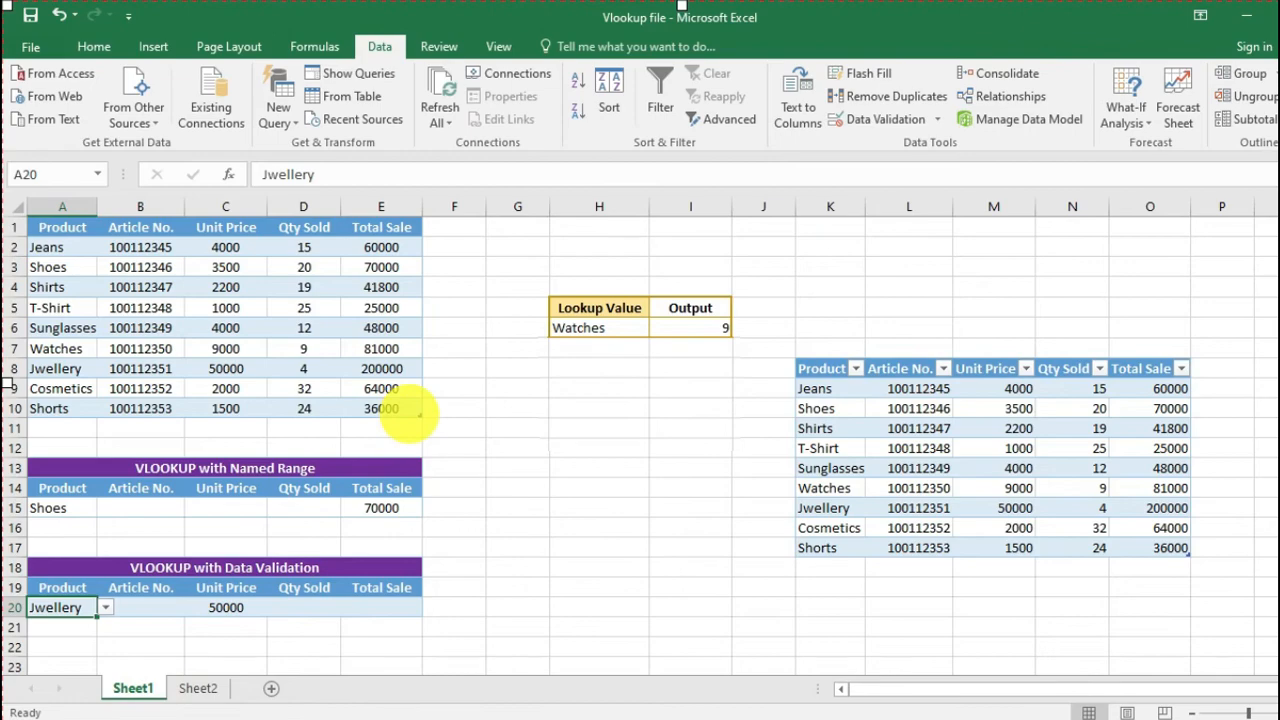
key("ctrl+s")
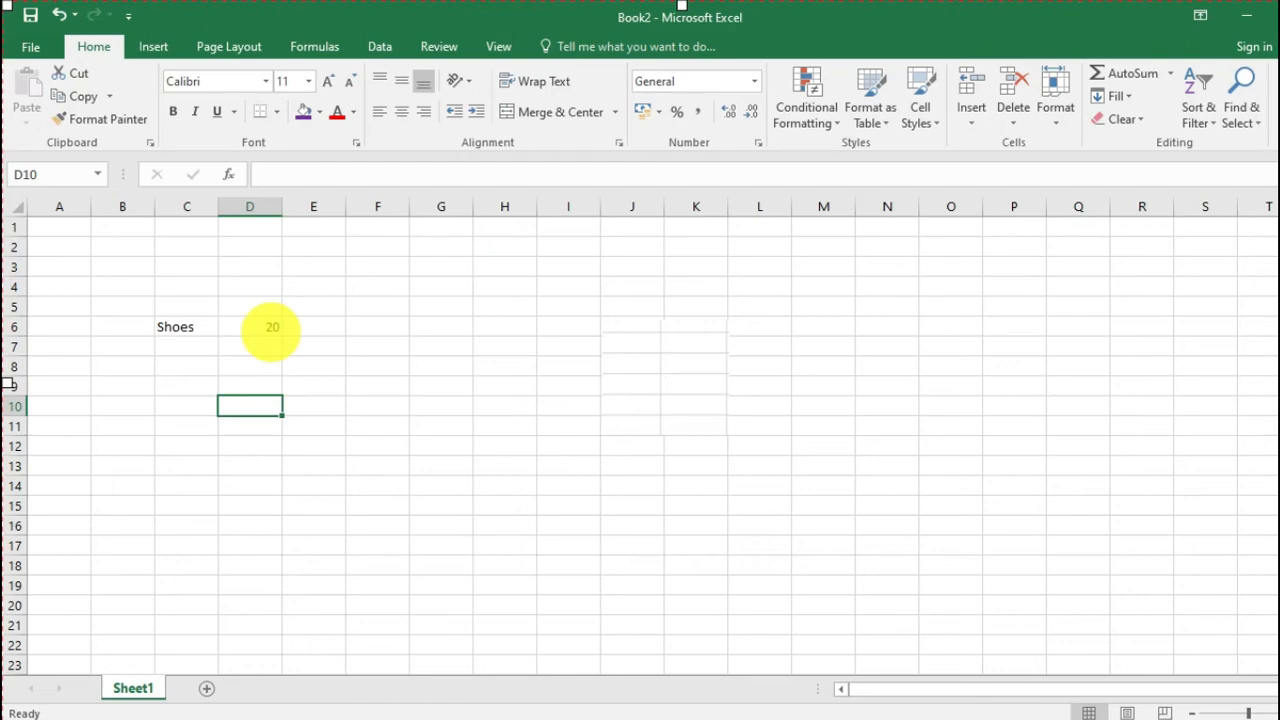
Change the lookup product in C6 of the new workbook to Jeans and inspect the VLOOKUP formula in D6
left_click(270, 330)
left_click(243, 423)
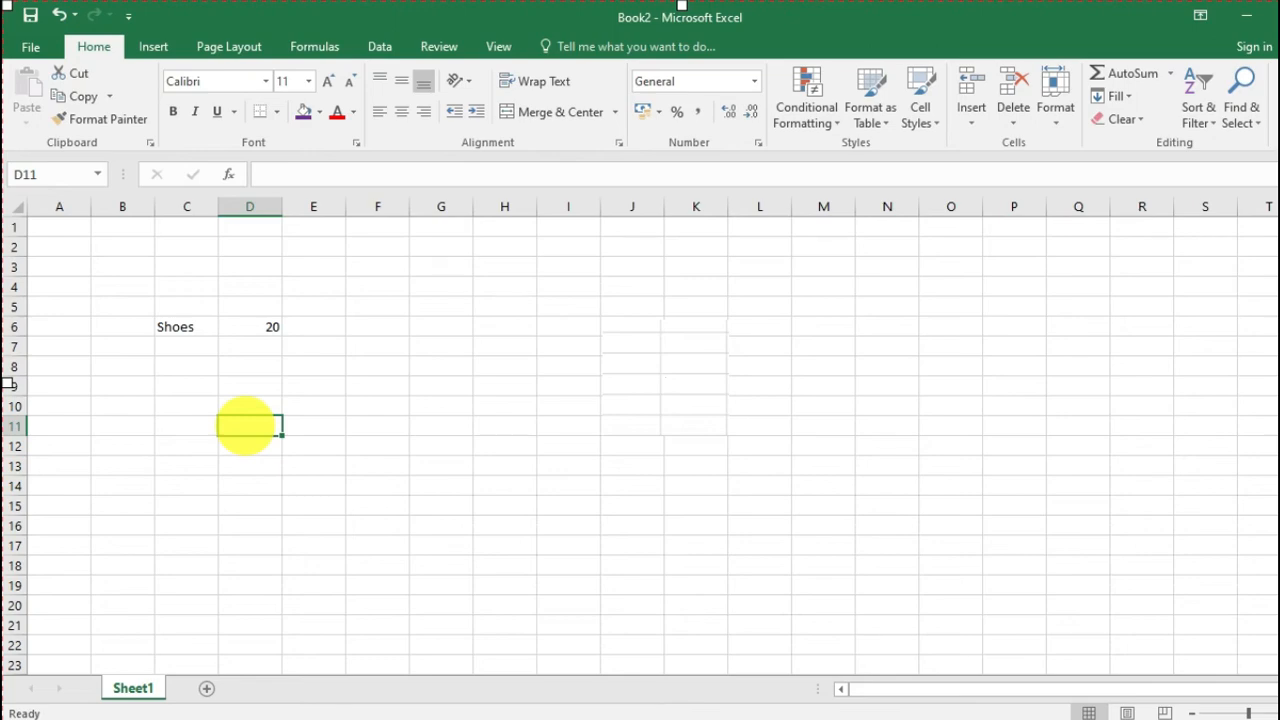
left_click(200, 325)
key("BackSpace")
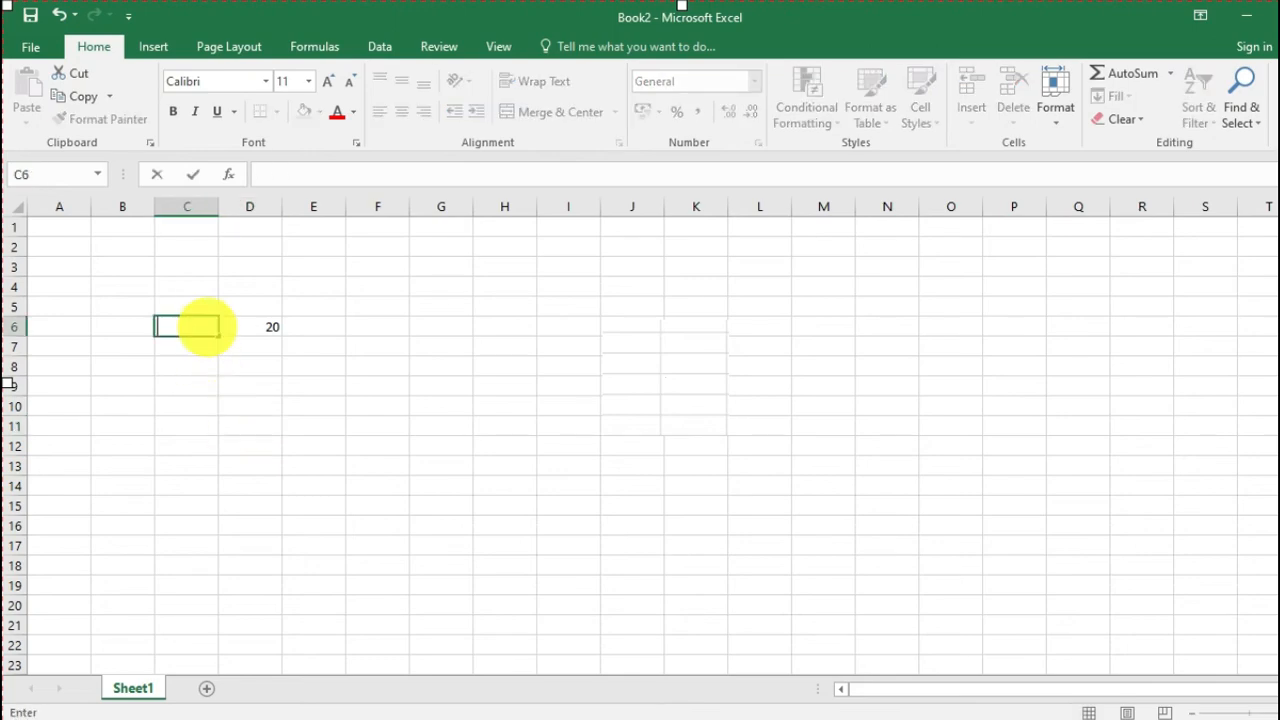
type("Jeans")
key("Return")
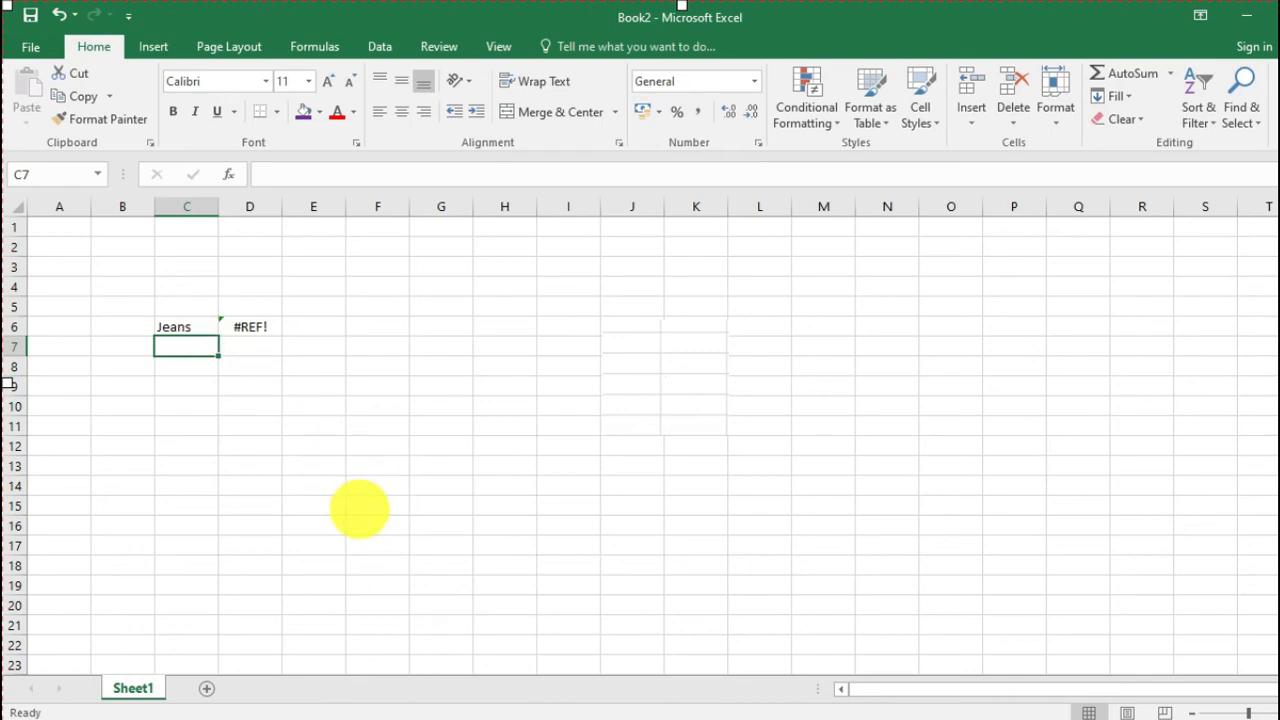
left_click(250, 327)
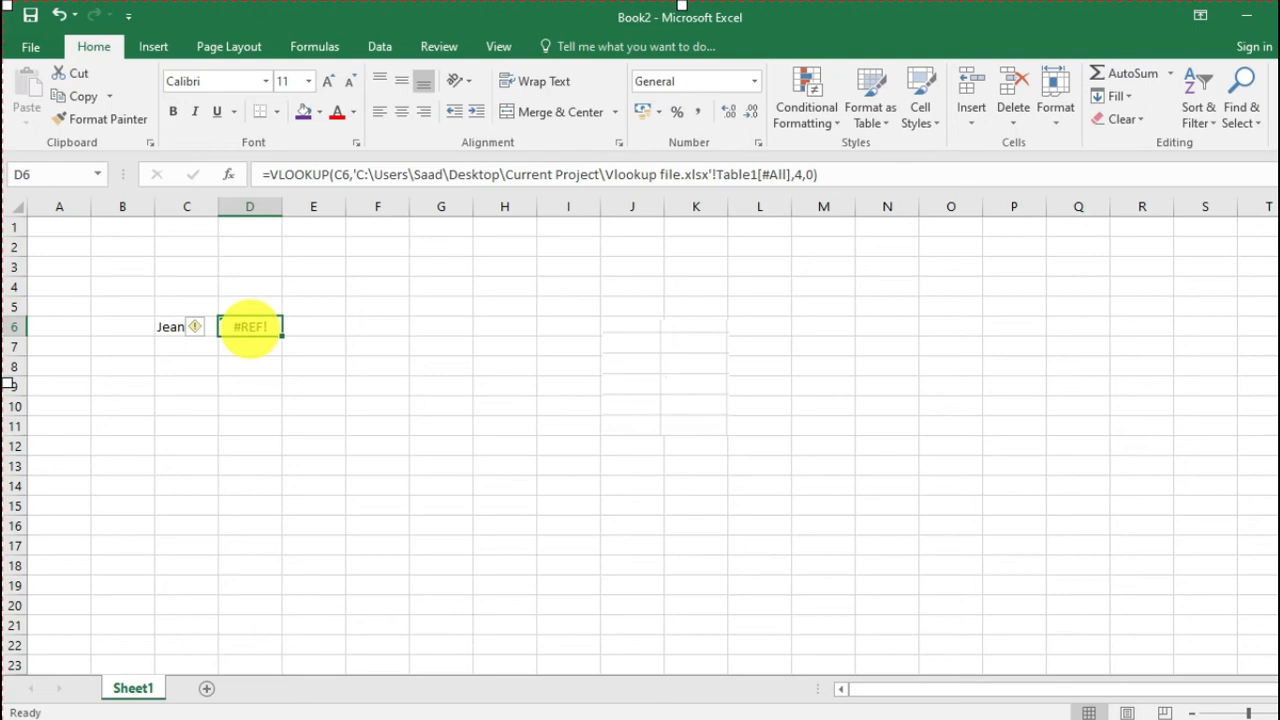
left_click(200, 346)
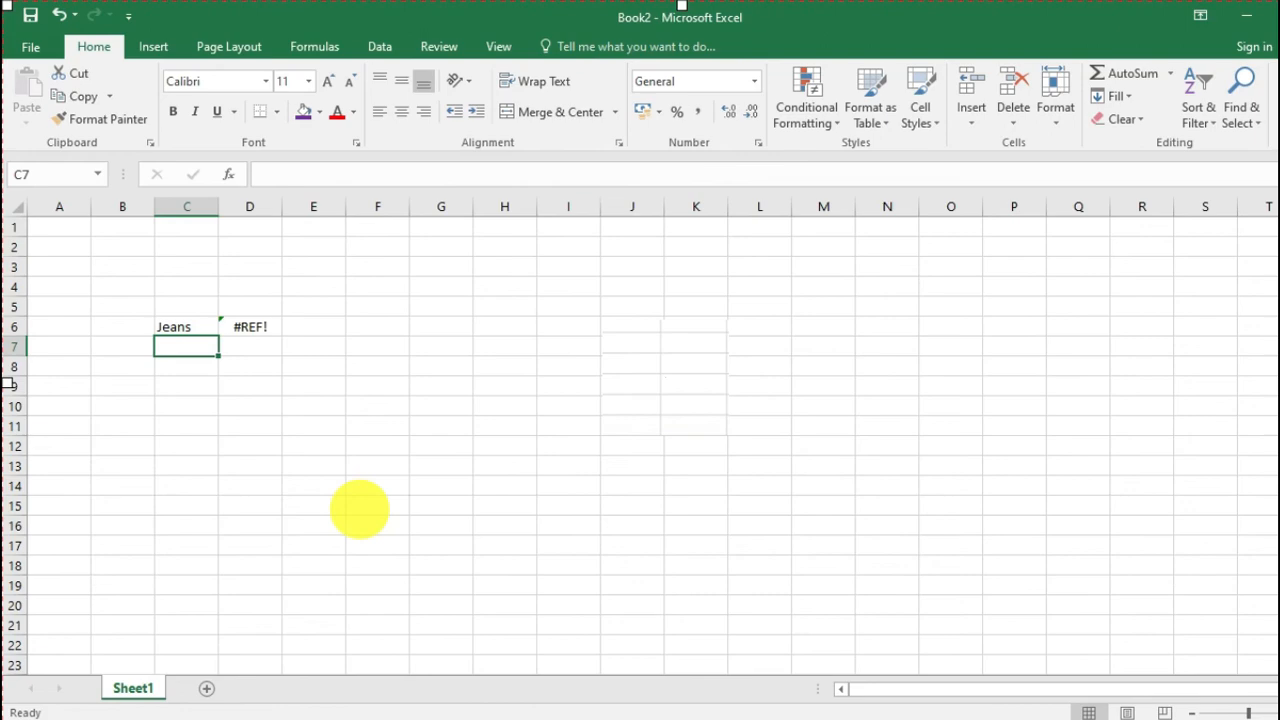